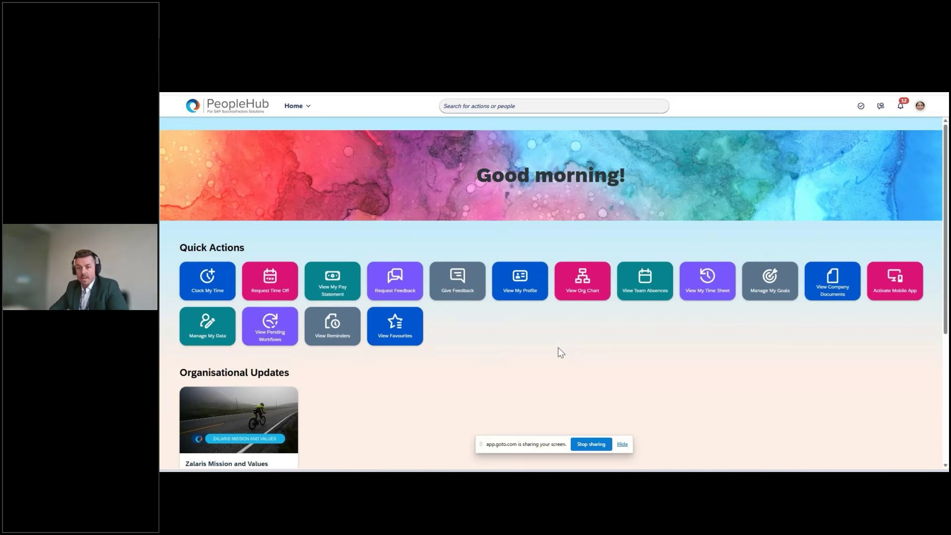
# Start a Vacation time-off request ending on 9 May 2025
pyautogui.click(922, 107)
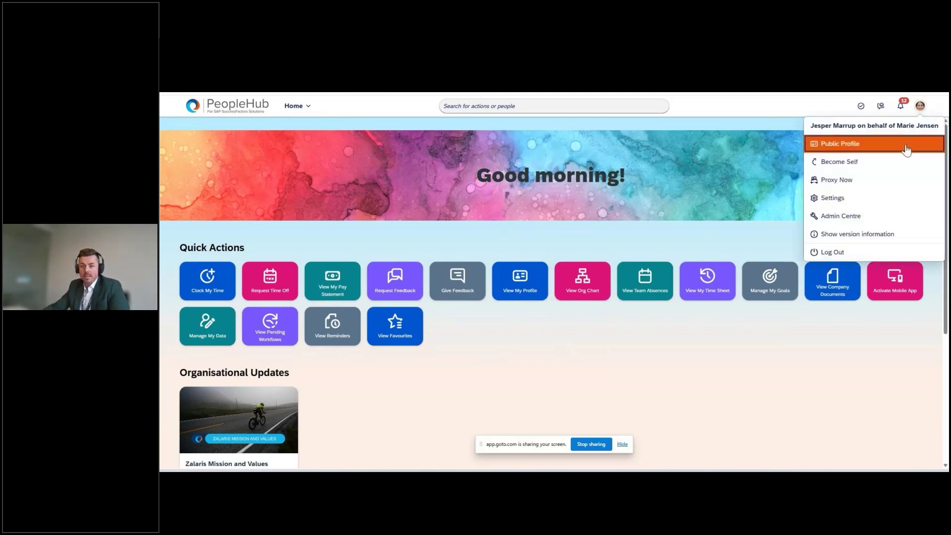
pyautogui.click(678, 178)
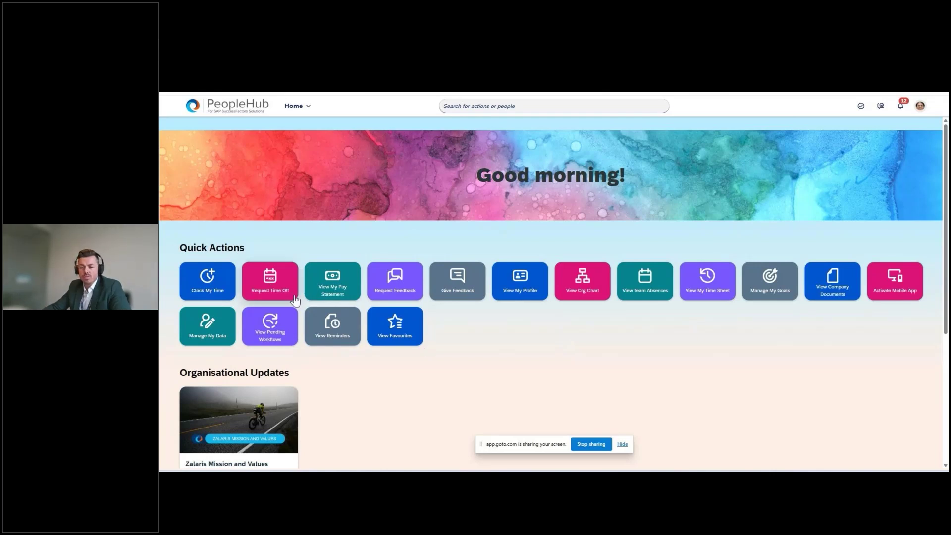
pyautogui.click(276, 288)
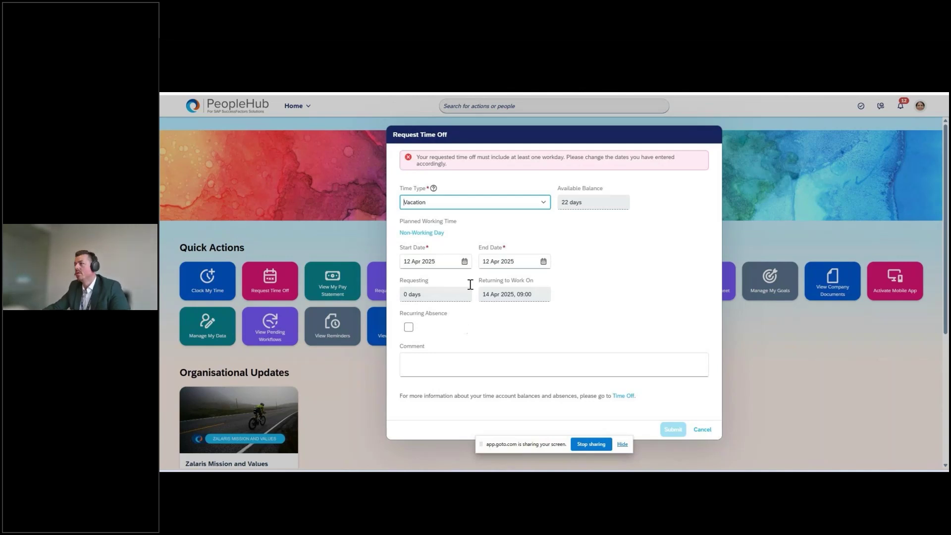
pyautogui.click(594, 203)
pyautogui.click(602, 272)
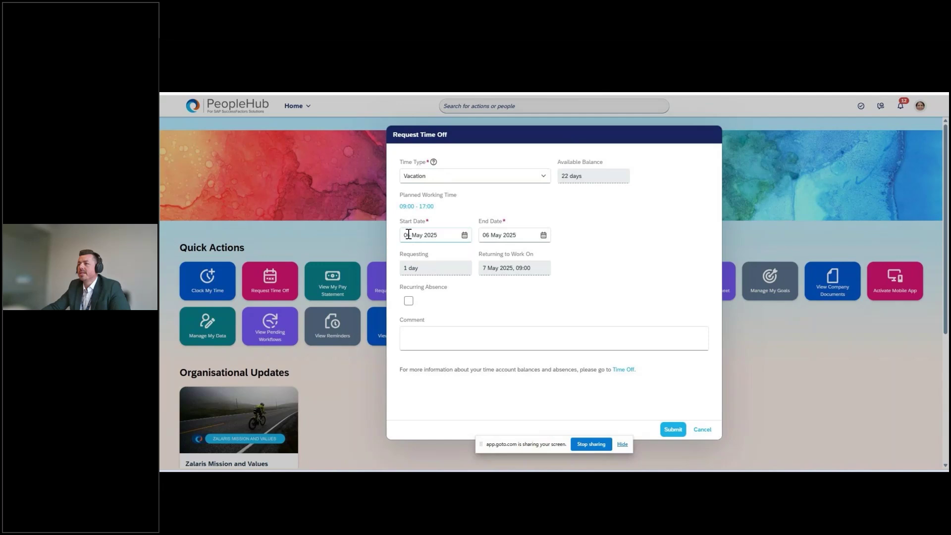
pyautogui.click(543, 237)
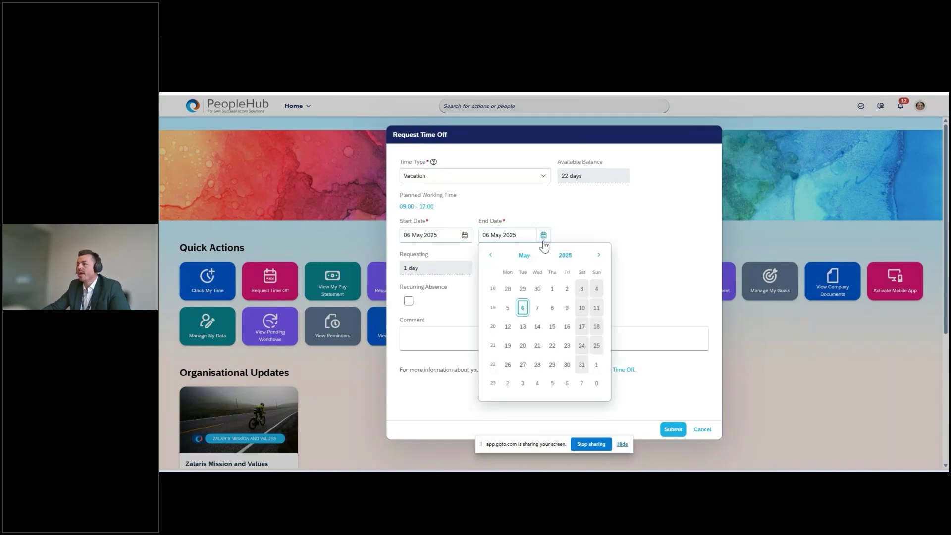
pyautogui.click(570, 307)
pyautogui.click(662, 250)
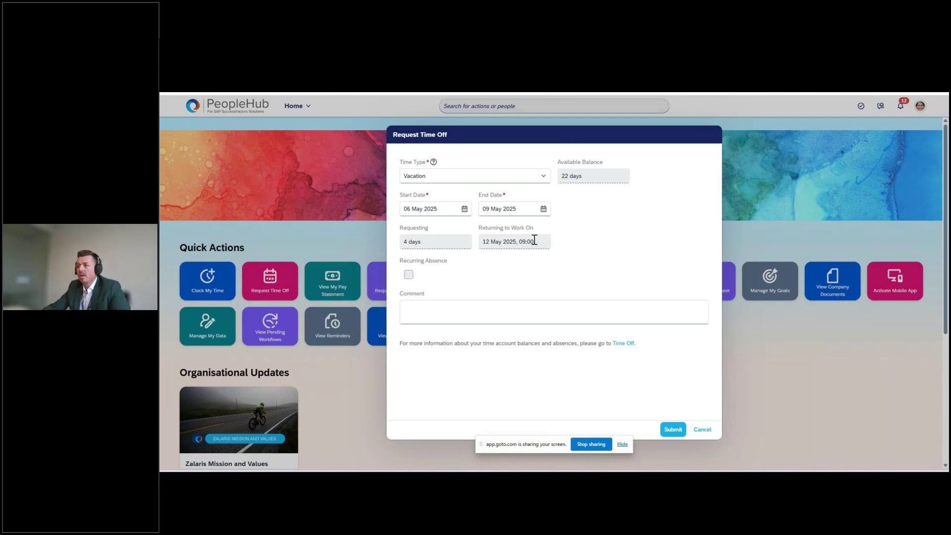
pyautogui.moveTo(400, 228); pyautogui.dragTo(429, 226)
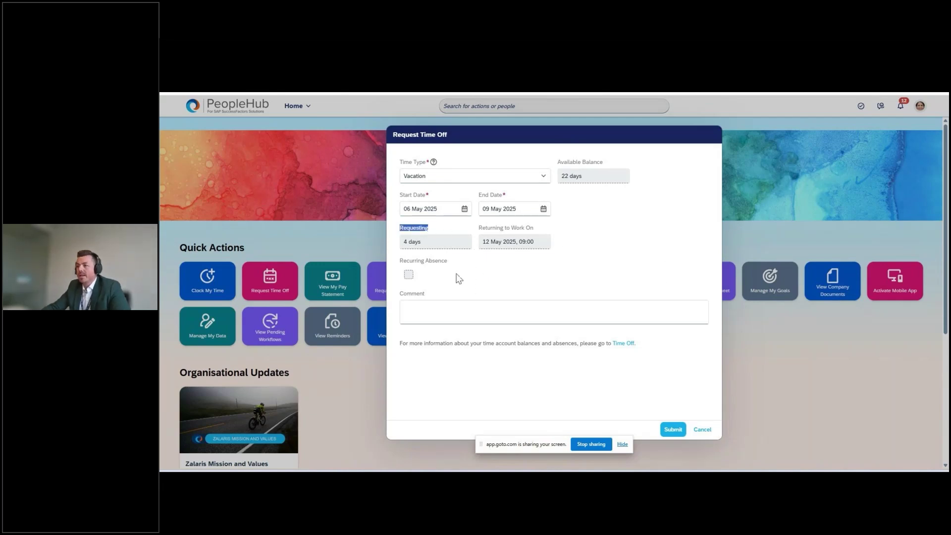
# Add a short comment asking for time off, submit the request and dismiss the confirmation
pyautogui.click(606, 315)
pyautogui.write('I need to have s')
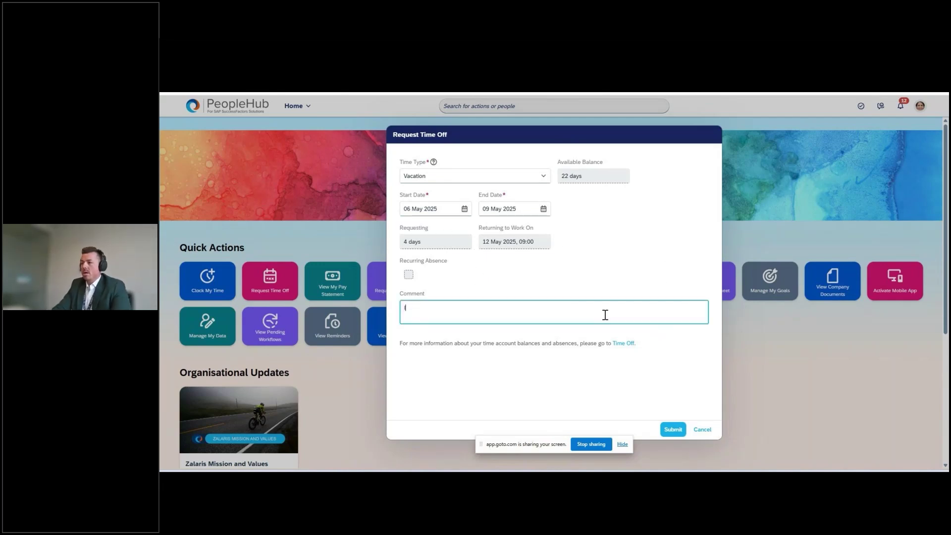
pyautogui.write('ome time off boss.')
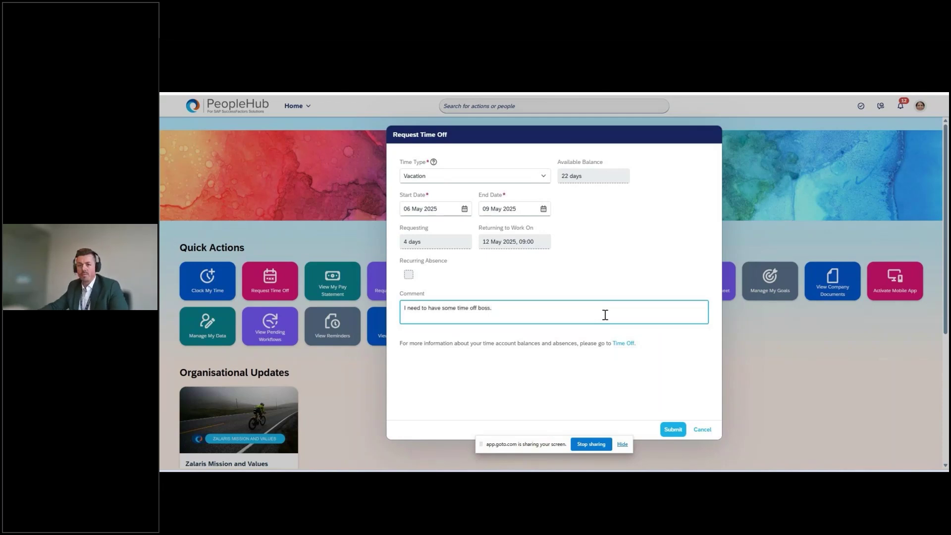
pyautogui.click(672, 430)
pyautogui.click(625, 448)
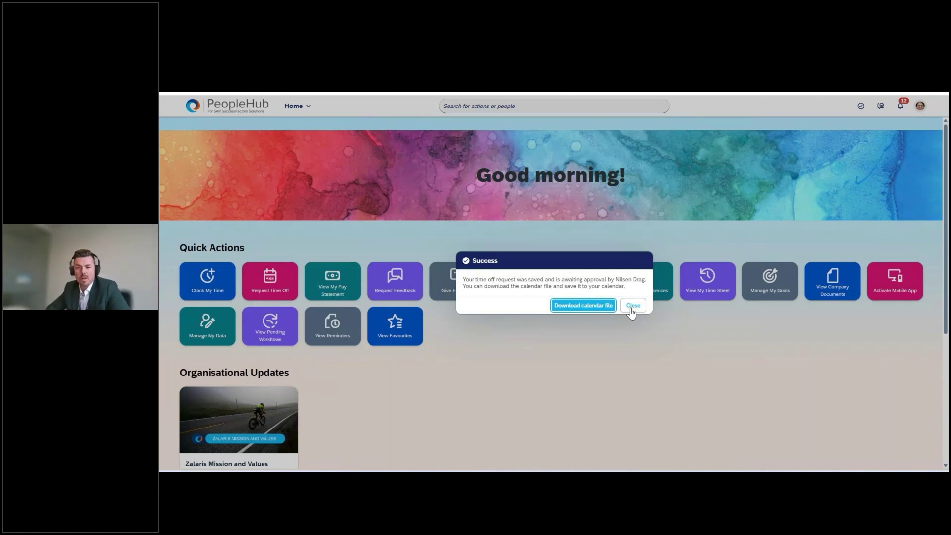
pyautogui.click(632, 305)
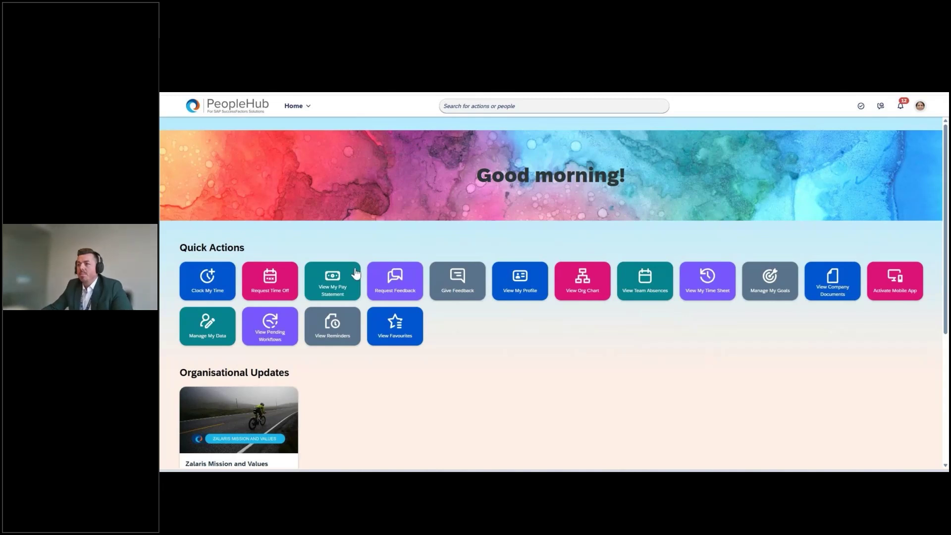
# Open the latest pay statement and highlight the 41,315.25 NOK payout and 76,172.25 NOK gross
pyautogui.click(344, 281)
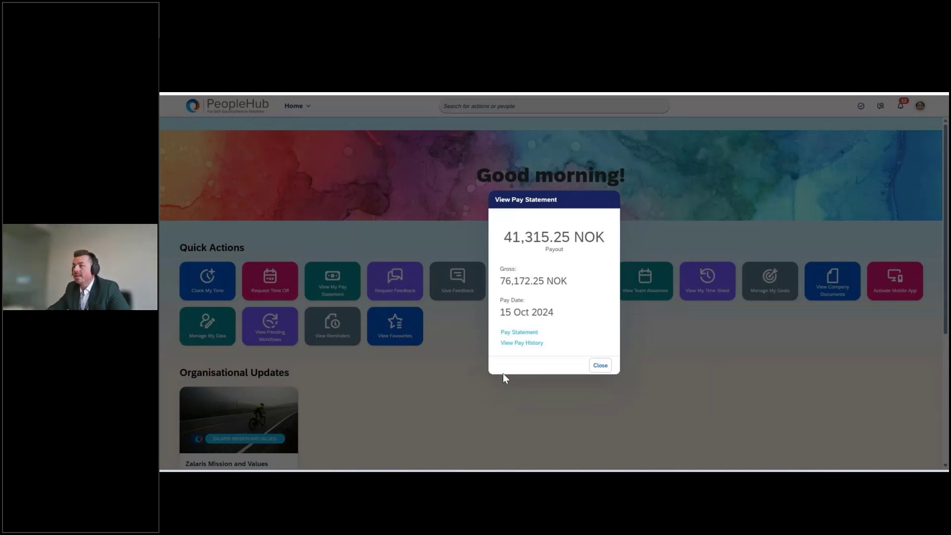
pyautogui.moveTo(503, 237); pyautogui.dragTo(601, 236)
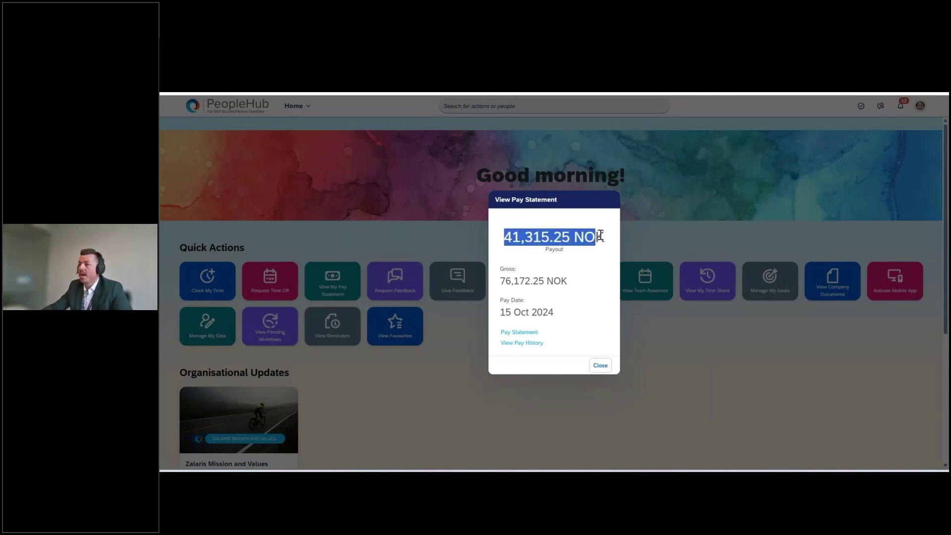
pyautogui.click(601, 236)
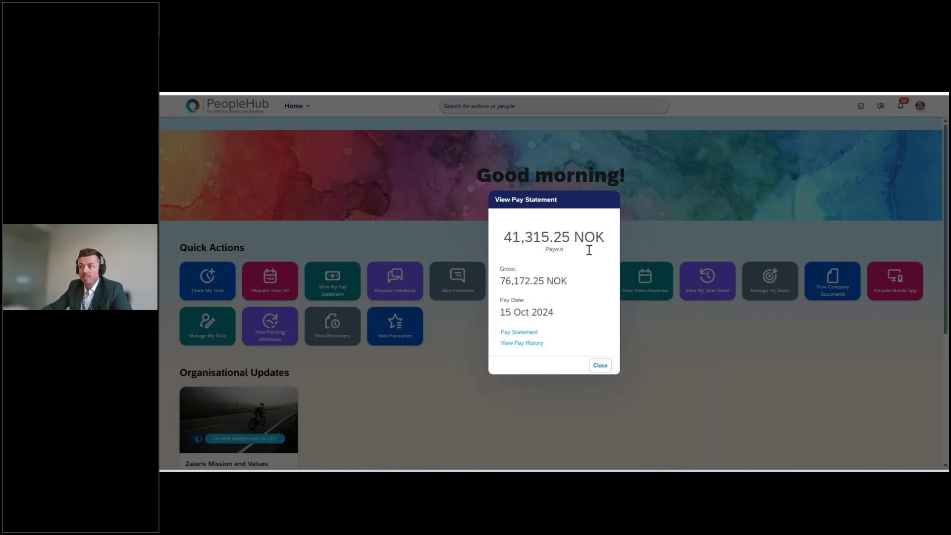
pyautogui.moveTo(506, 281); pyautogui.dragTo(578, 284)
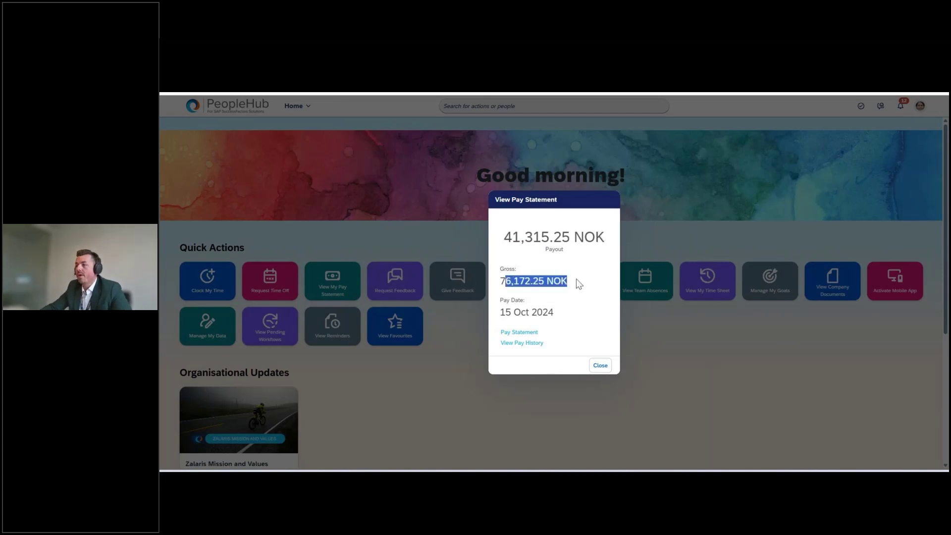
pyautogui.click(579, 283)
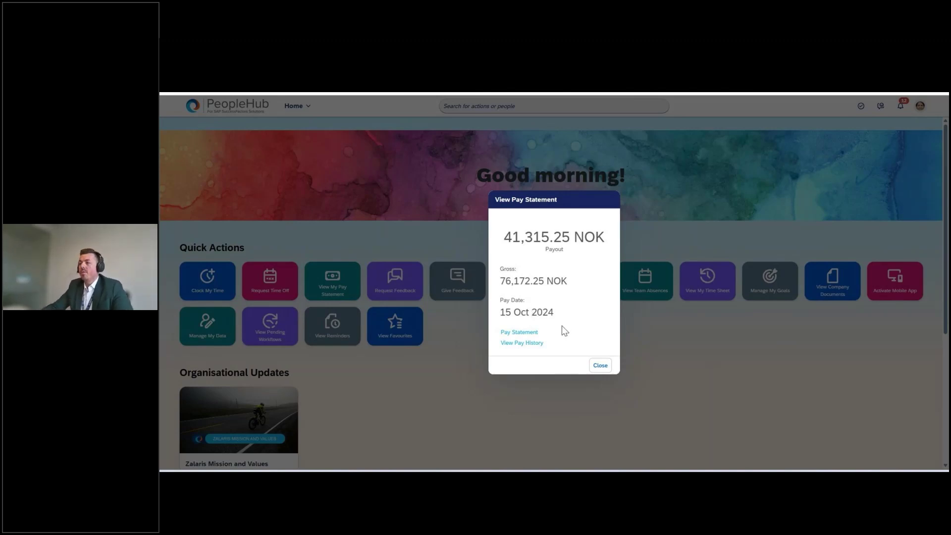
# Open the pay history and scroll through the 15 February 2024 payslip
pyautogui.click(529, 343)
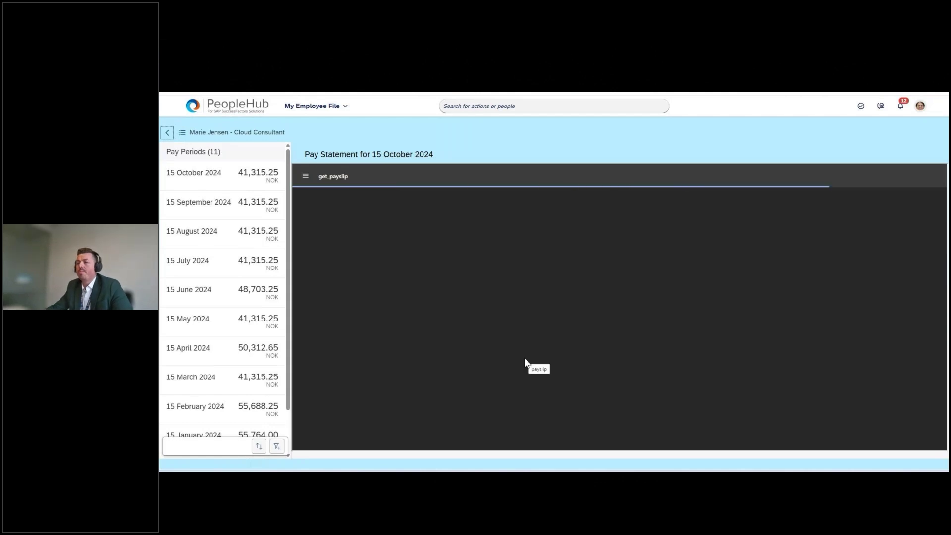
pyautogui.scroll(-1, 213, 292)
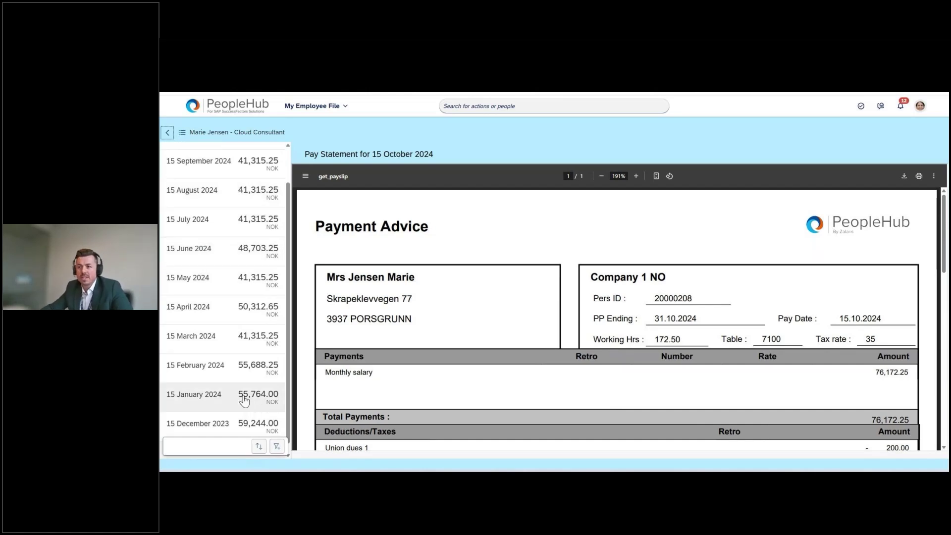
pyautogui.click(259, 375)
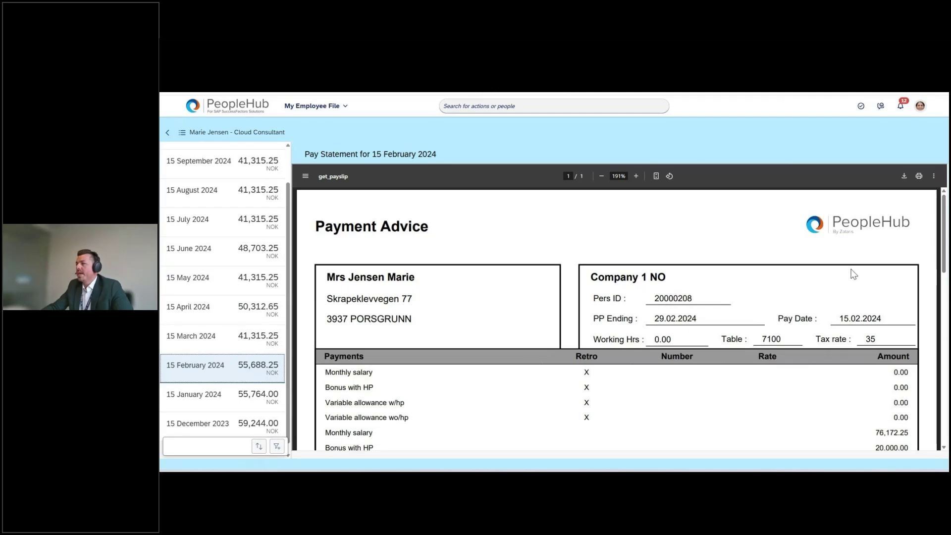
pyautogui.scroll(-2, 855, 267)
pyautogui.scroll(-5, 855, 262)
pyautogui.scroll(-6, 855, 262)
pyautogui.scroll(-3, 852, 262)
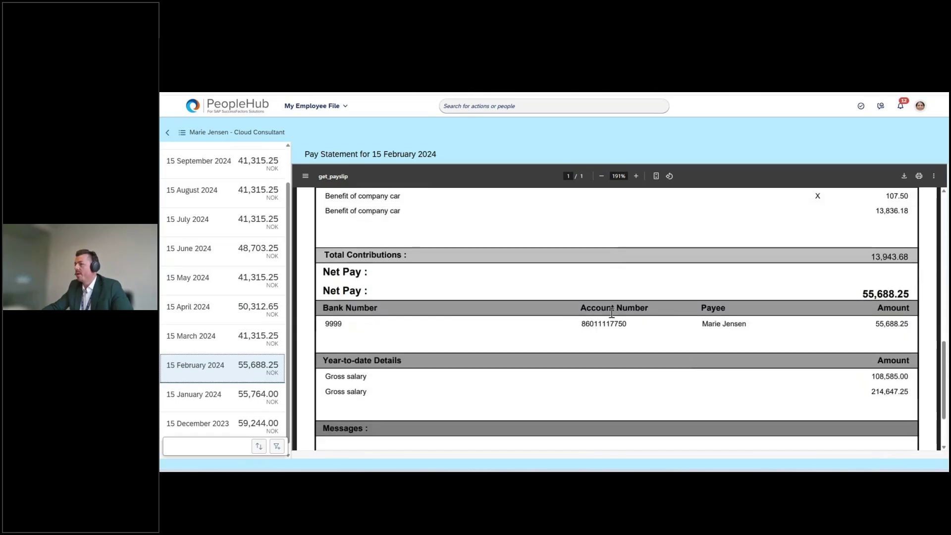
pyautogui.scroll(-1, 751, 395)
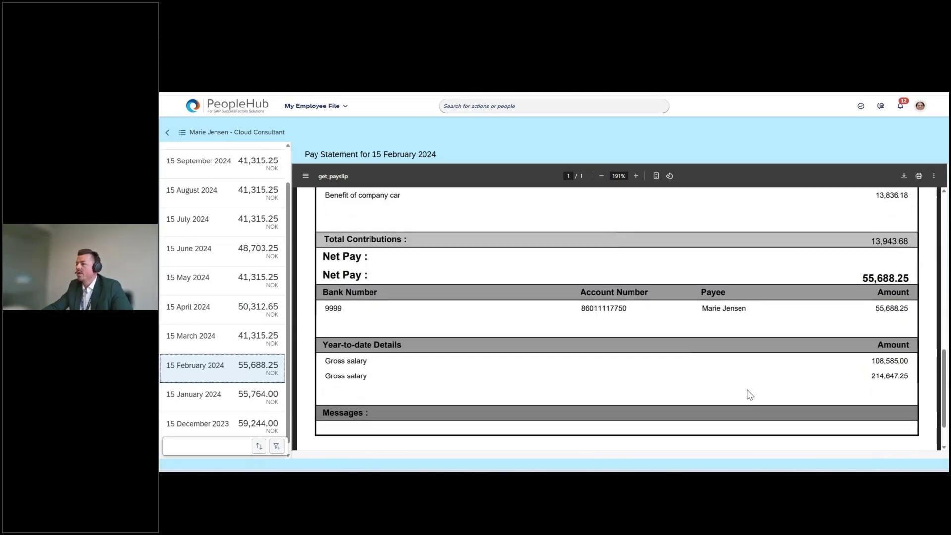
pyautogui.scroll(-1, 751, 395)
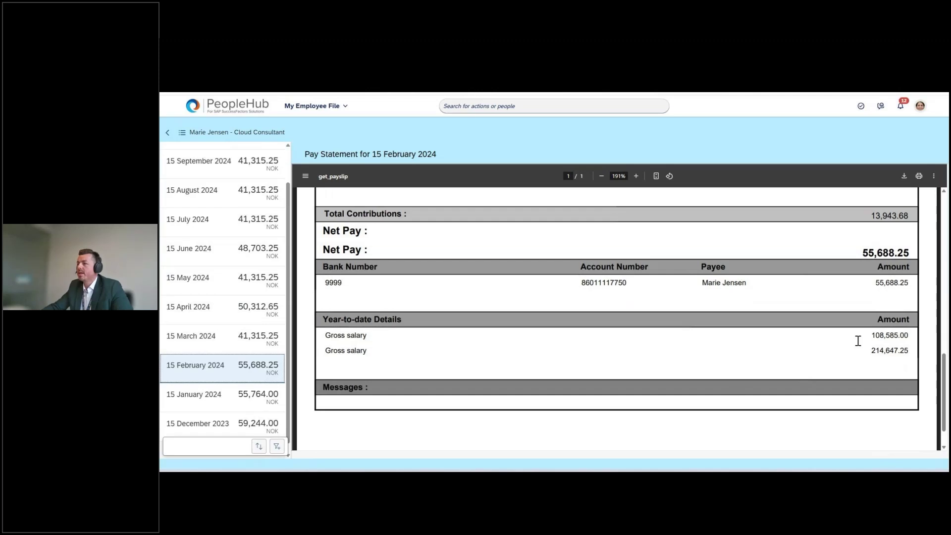
pyautogui.scroll(5, 852, 350)
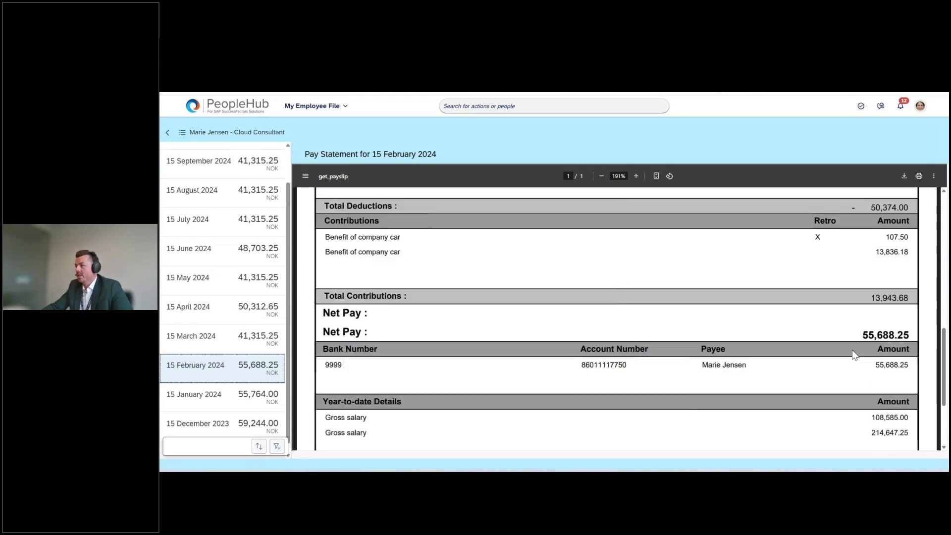
pyautogui.scroll(10, 852, 350)
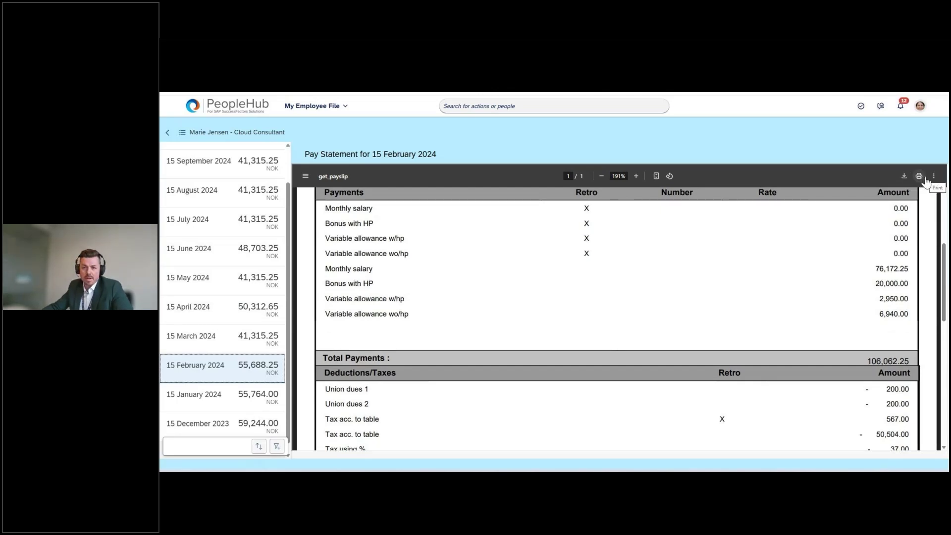
pyautogui.scroll(2, 257, 278)
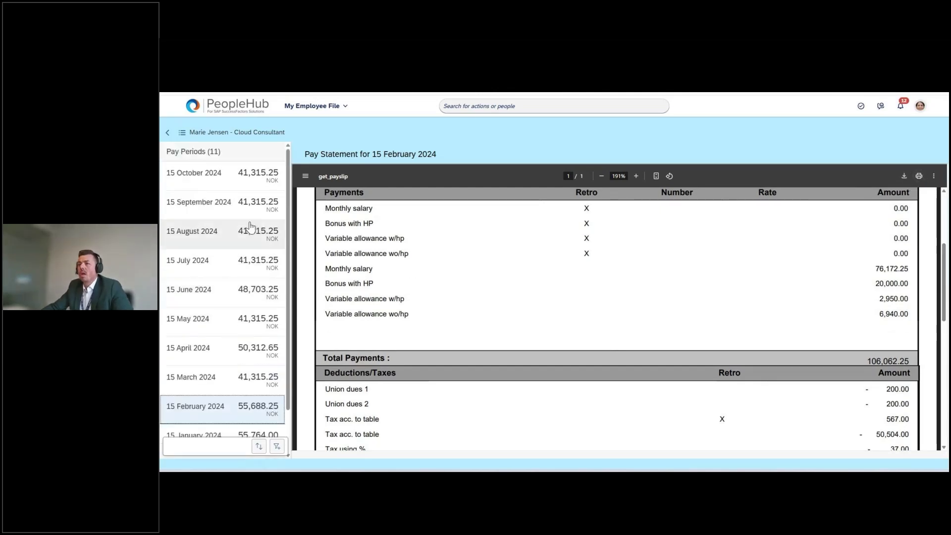
# Reselect the 15 October 2024 payslip, return home and close the pay statement summary
pyautogui.click(236, 177)
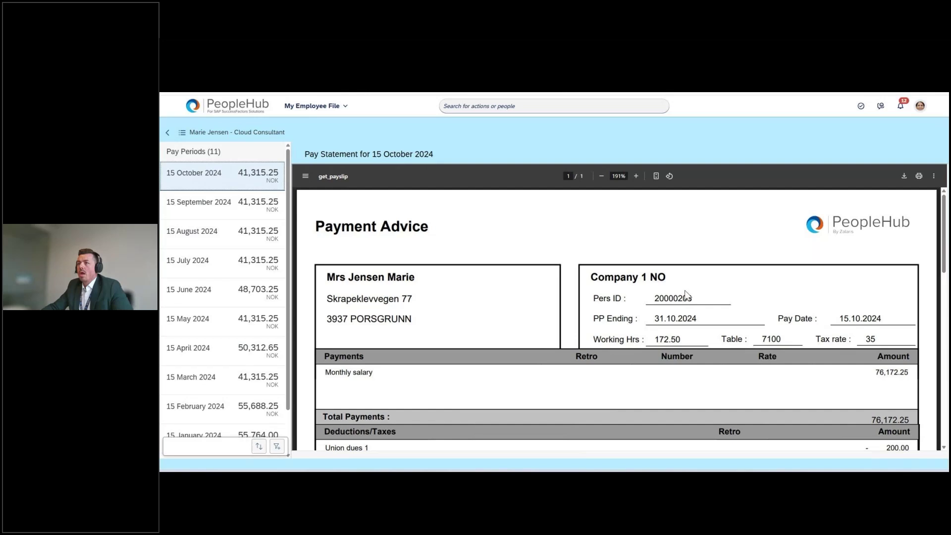
pyautogui.click(230, 108)
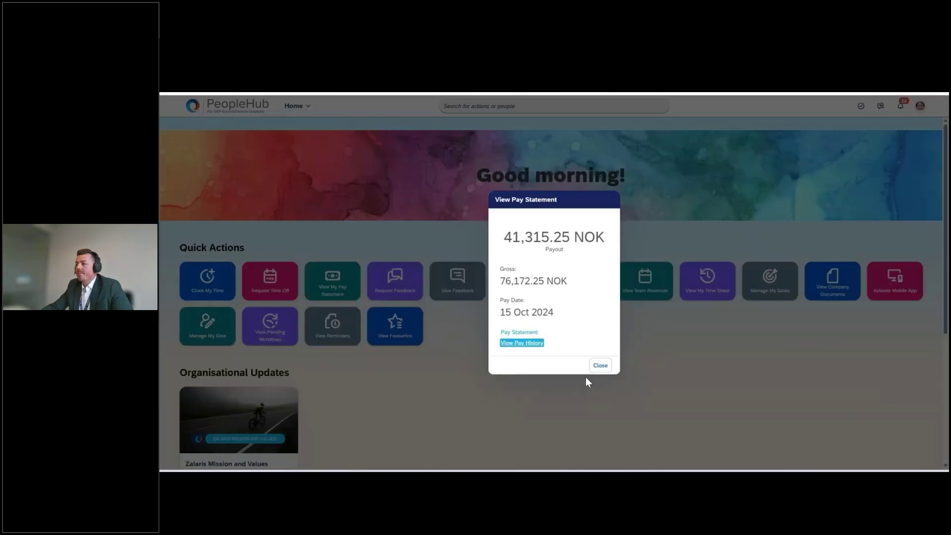
pyautogui.click(606, 369)
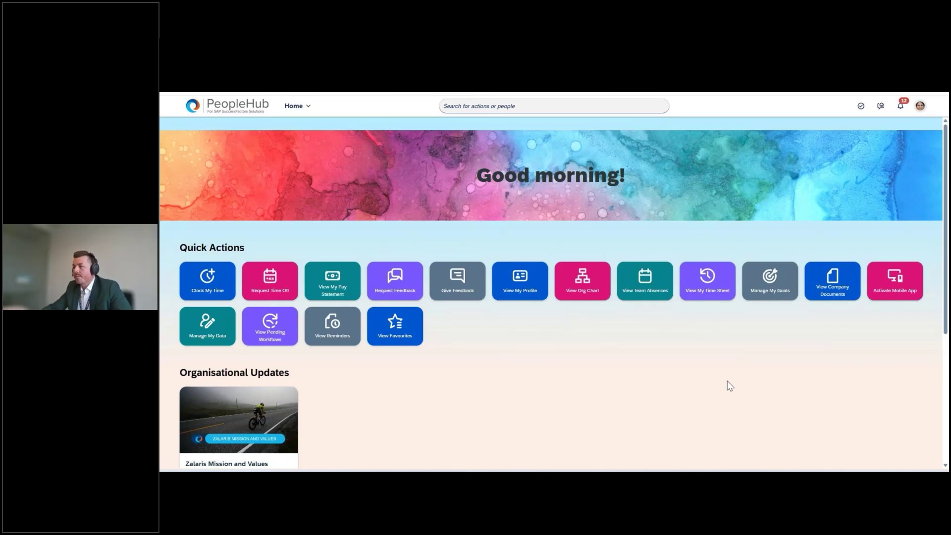
# Go to the employee file's payroll information section
pyautogui.click(295, 105)
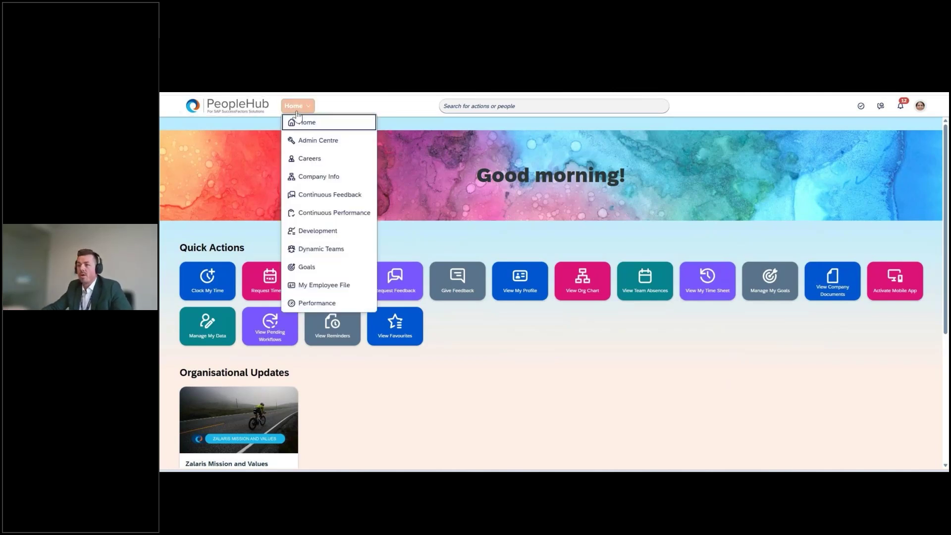
pyautogui.click(350, 283)
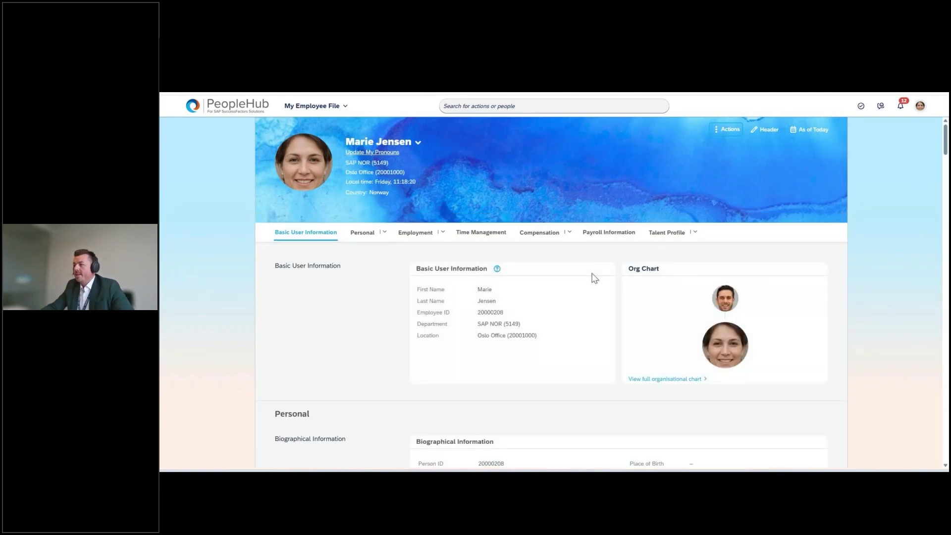
pyautogui.click(605, 234)
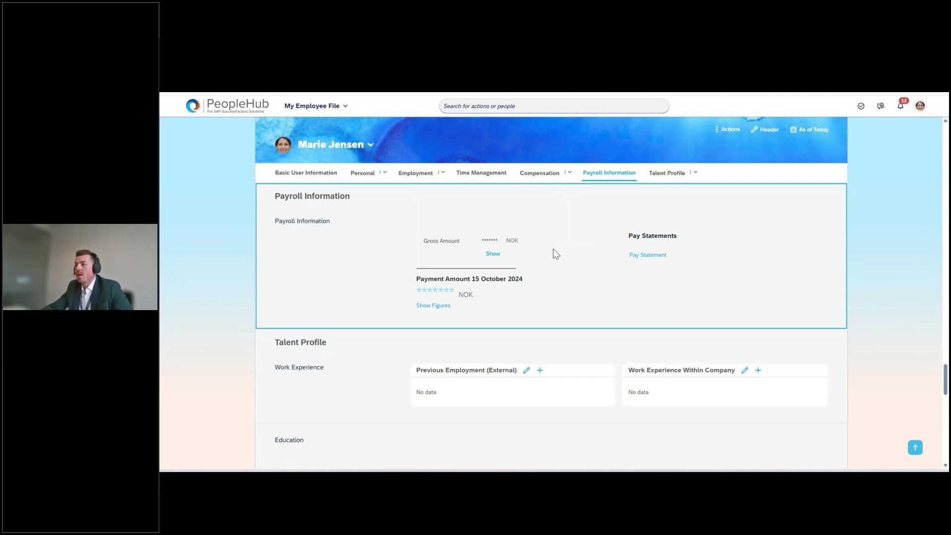
# Reveal the hidden gross and 41,315.25 NOK payment amounts and open the 15 October 2024 pay statement
pyautogui.click(491, 253)
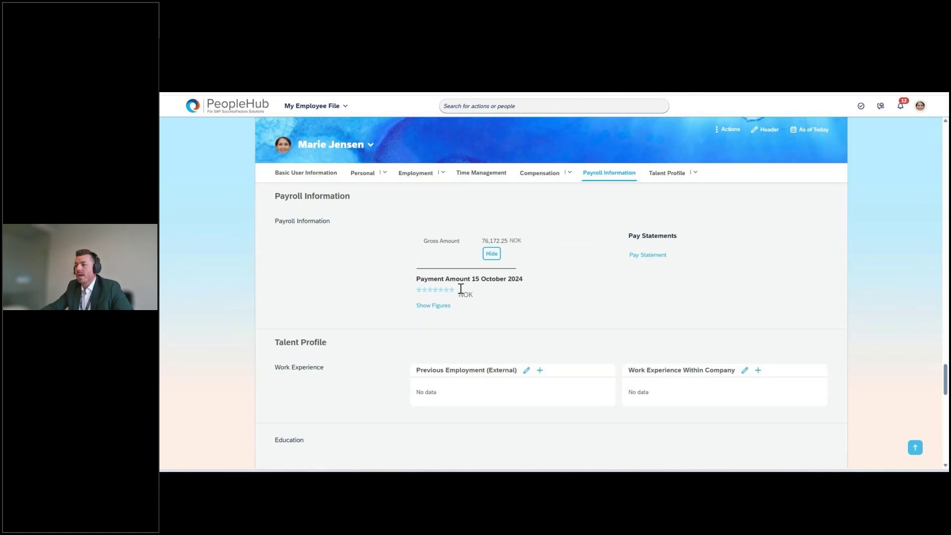
pyautogui.click(444, 309)
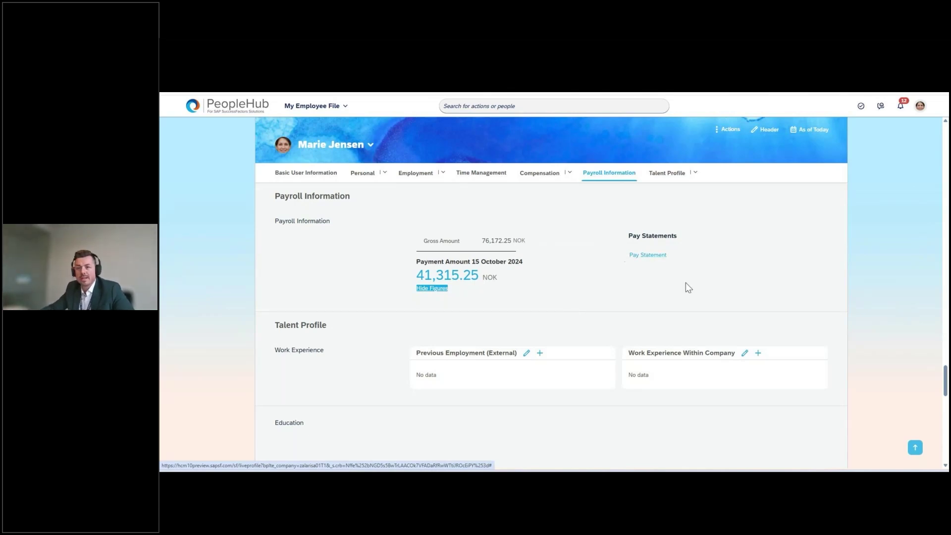
pyautogui.click(643, 256)
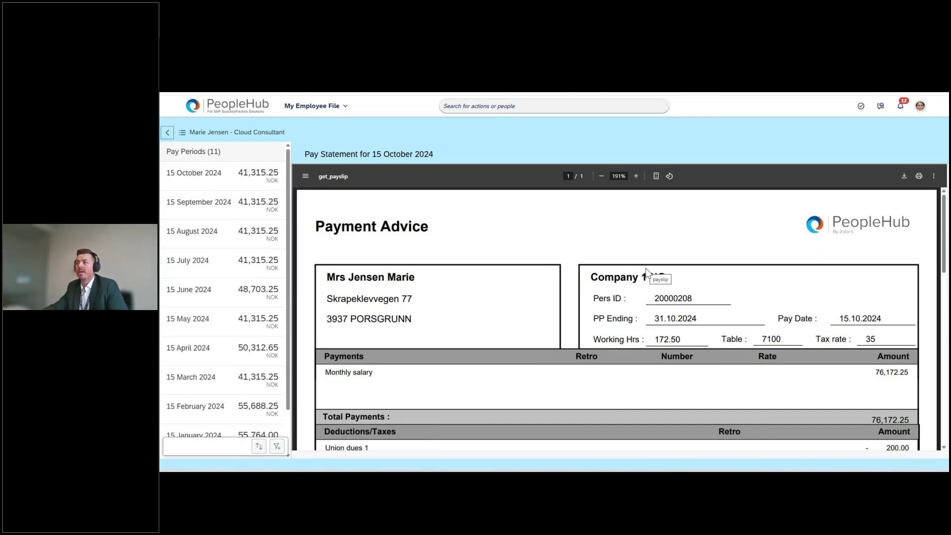
pyautogui.click(331, 109)
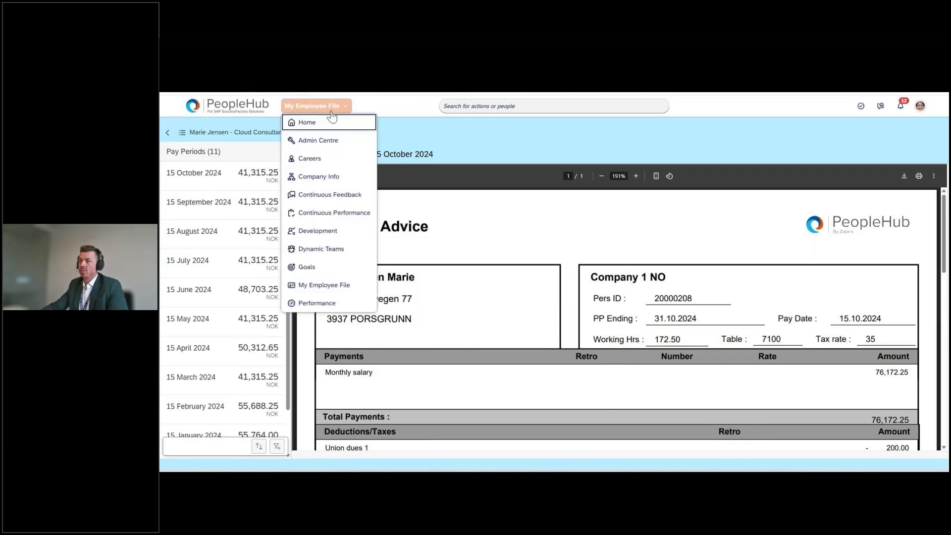
# Go back to the PeopleHub home page
pyautogui.click(331, 123)
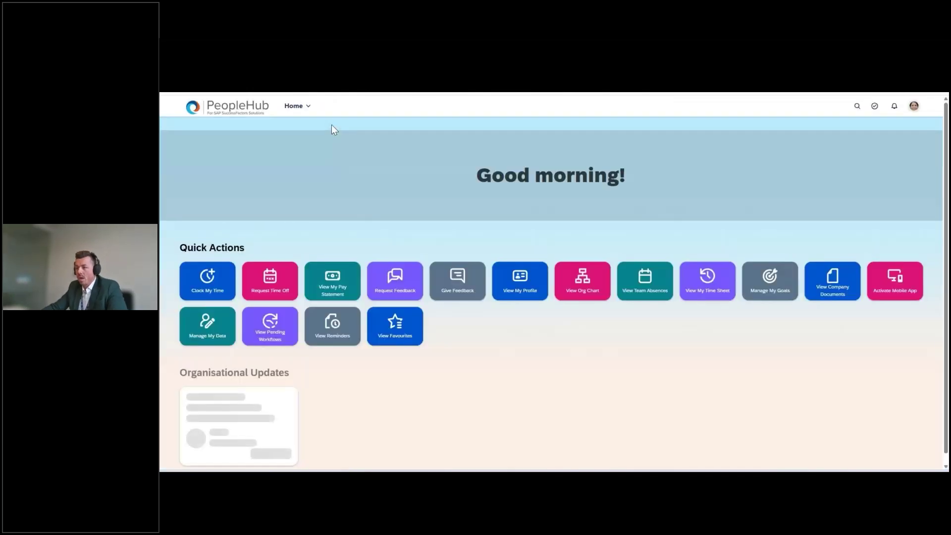
pyautogui.scroll(-1, 730, 360)
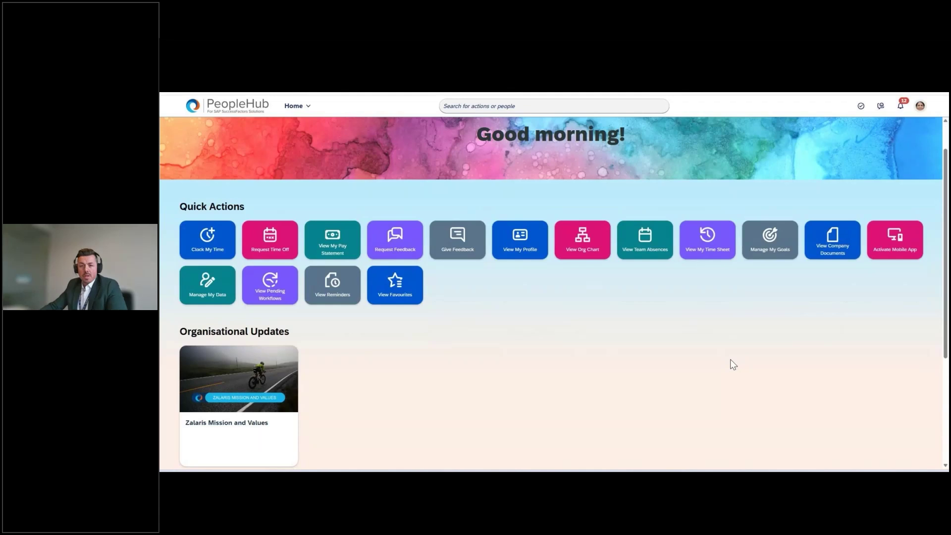
pyautogui.scroll(1, 731, 364)
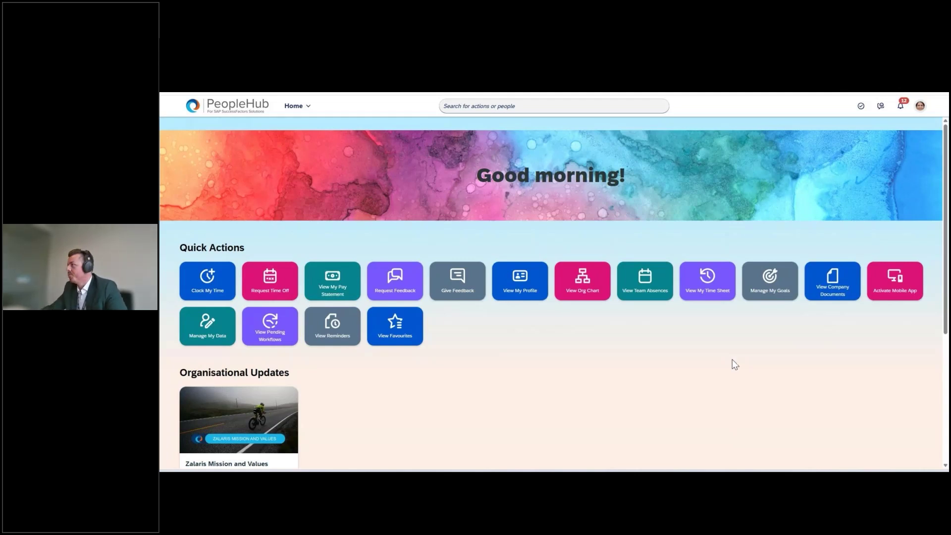
# Stop proxying with Become Self and return to the browser's account options
pyautogui.click(925, 111)
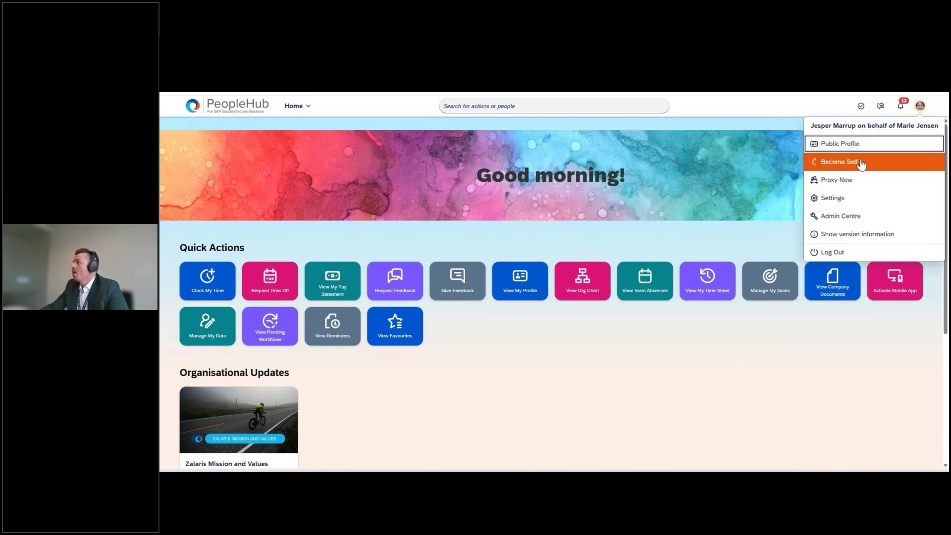
pyautogui.click(859, 162)
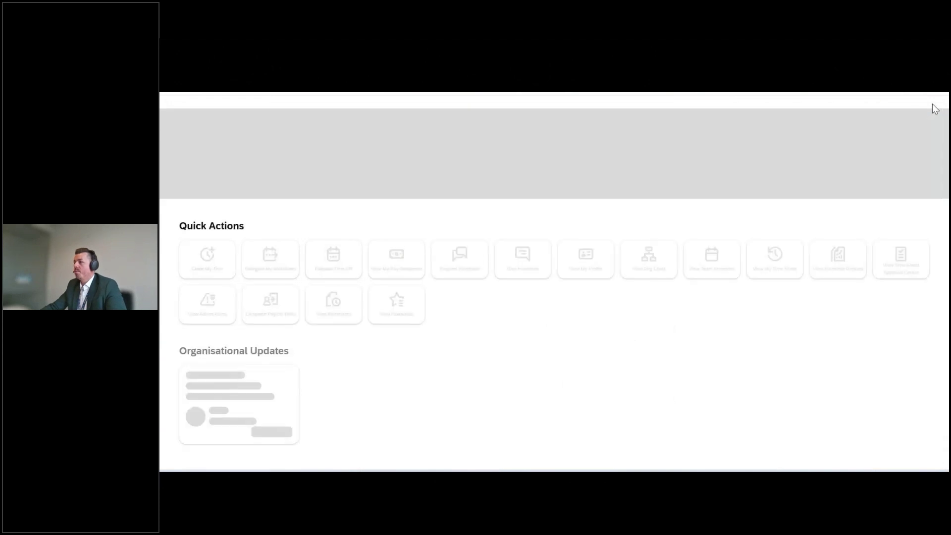
pyautogui.hotkey('alt', 'Tab')
pyautogui.hotkey('alt', 'Tab')
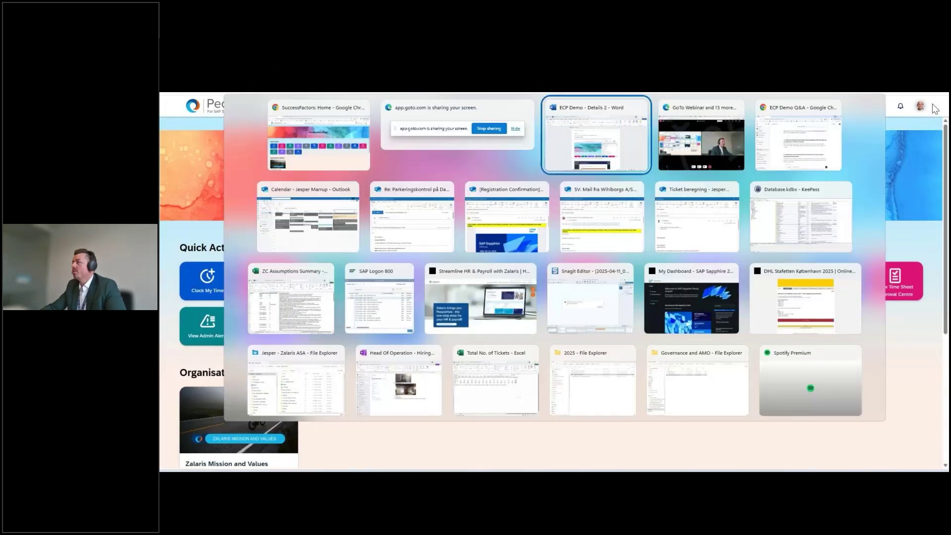
pyautogui.press('Escape')
pyautogui.click(920, 106)
# Proxy Now as the target user picked from the name suggestions
pyautogui.click(876, 159)
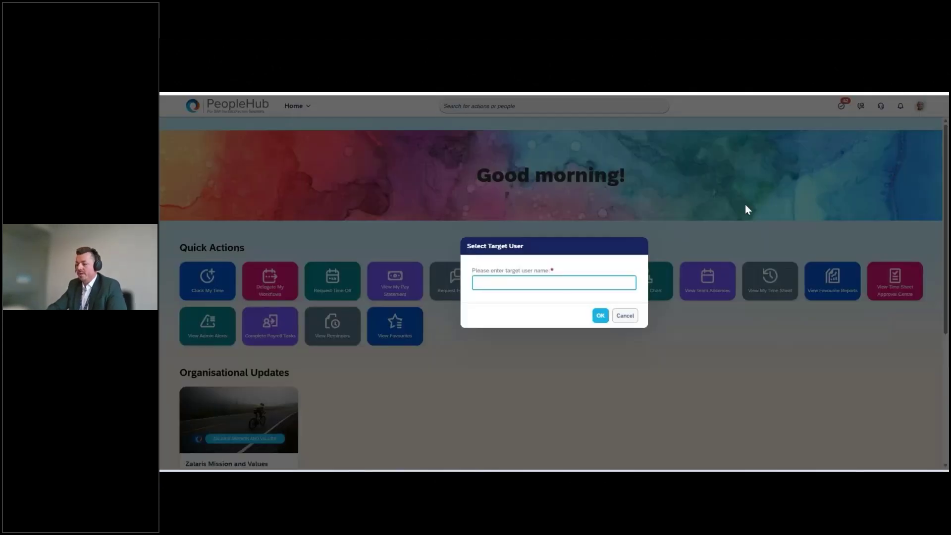
pyautogui.write('jerwin')
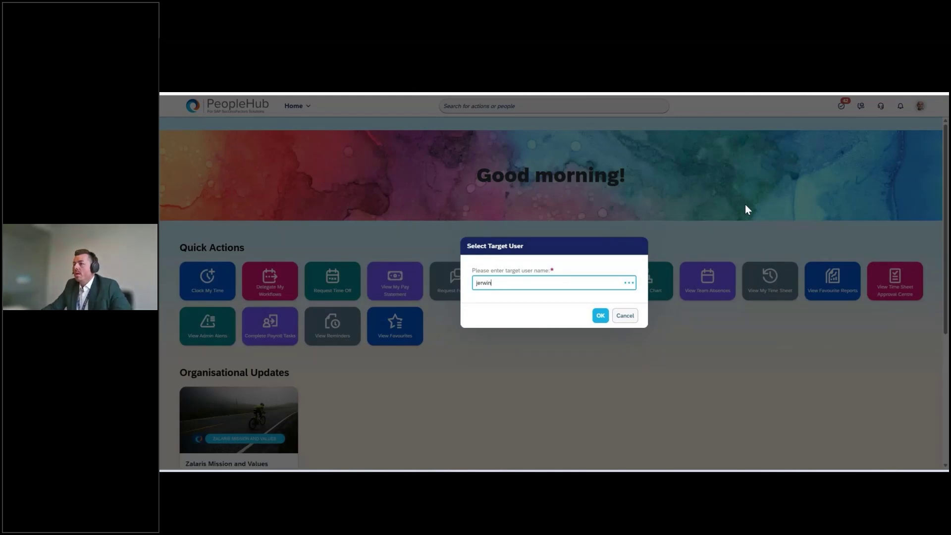
pyautogui.click(573, 311)
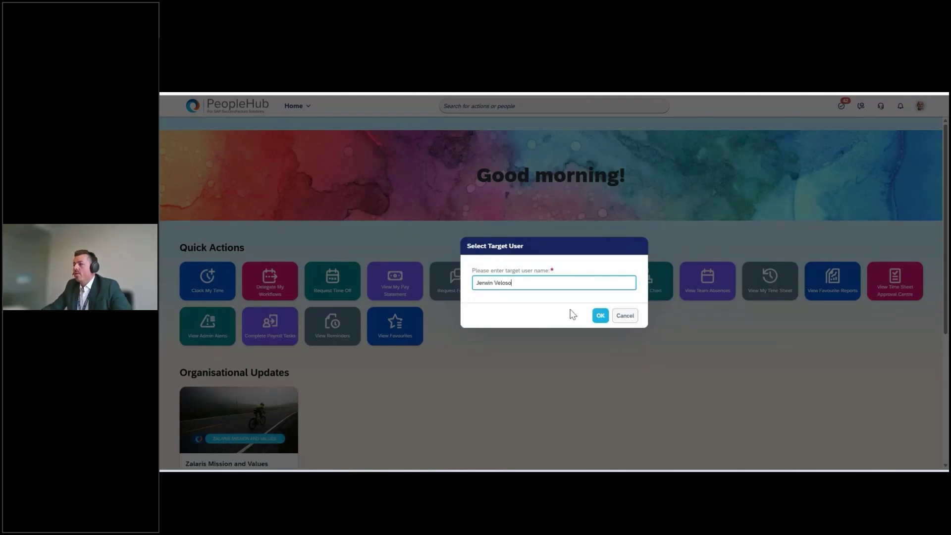
pyautogui.click(600, 316)
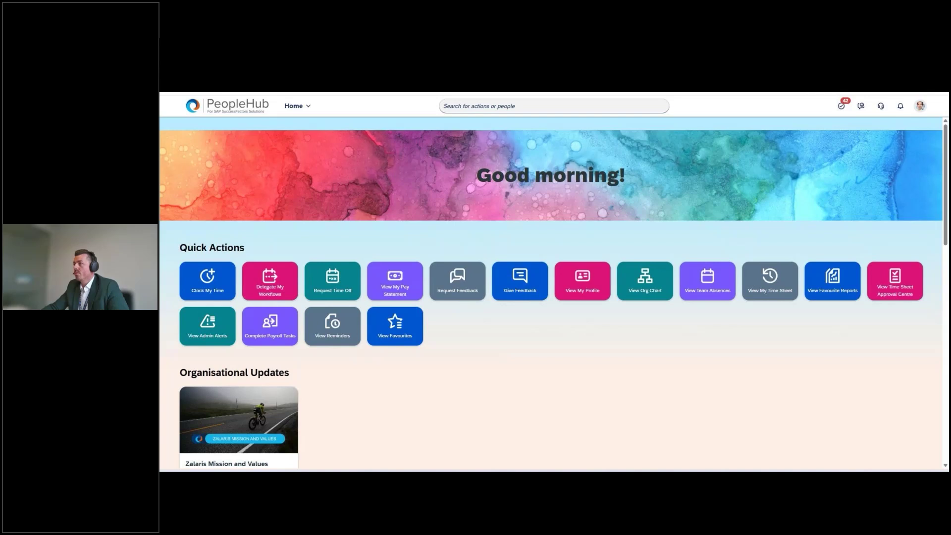
# Search for the employee by name in the people search bar
pyautogui.click(629, 102)
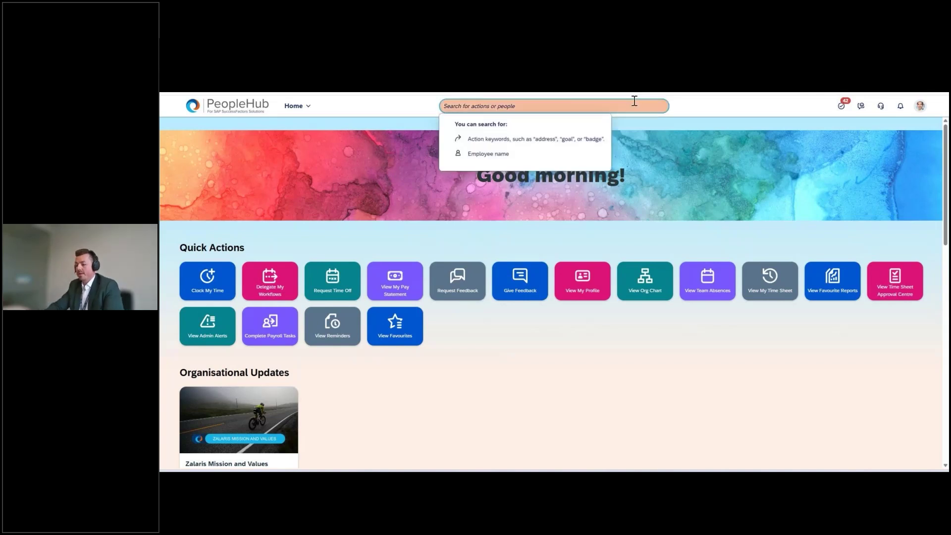
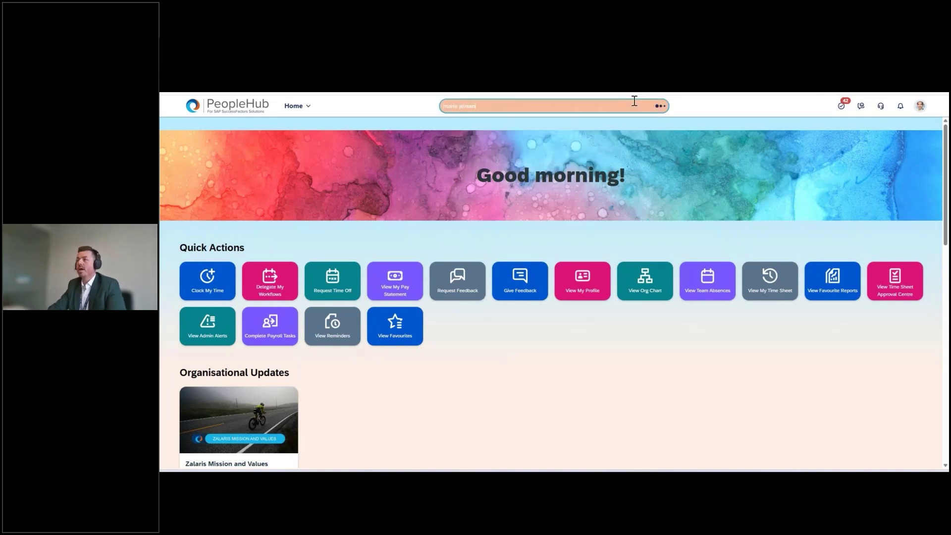
# Open the employee's file, go to Payroll Information and open the Company Car data
pyautogui.click(553, 136)
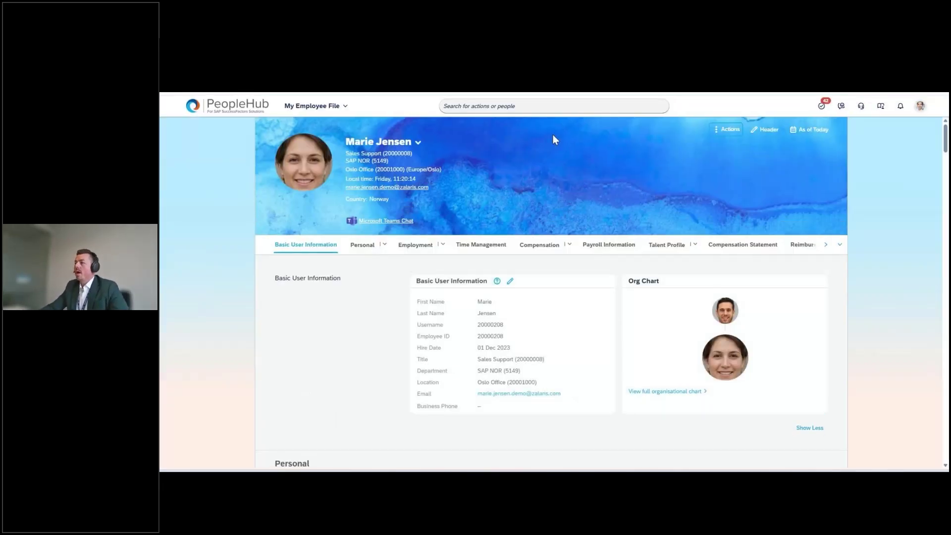
pyautogui.click(609, 245)
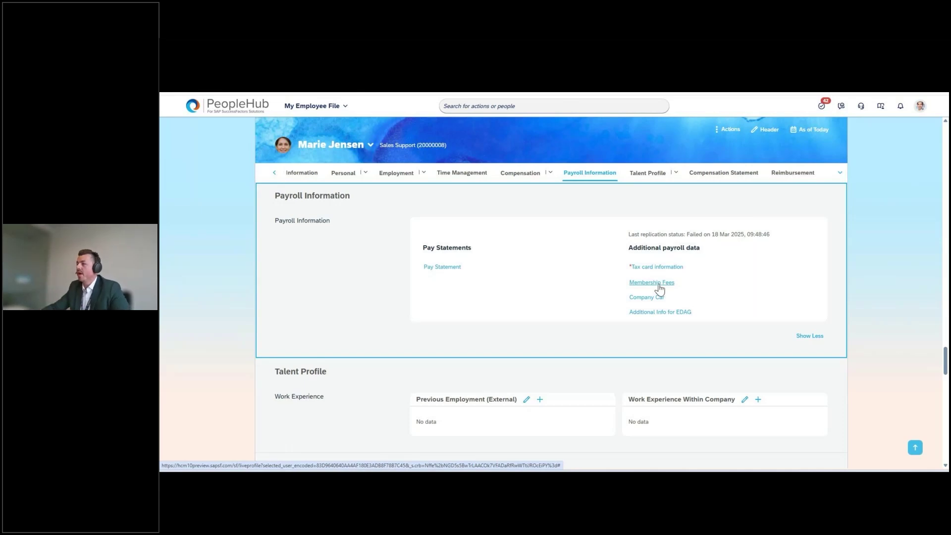
pyautogui.tripleClick(649, 299)
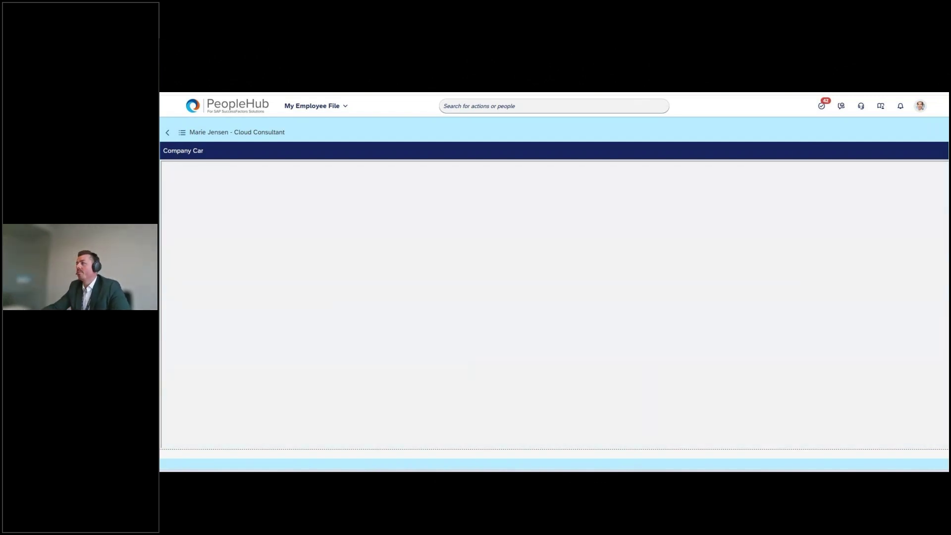
# Open the Company Car record from the Additional payroll data pages list
pyautogui.click(183, 133)
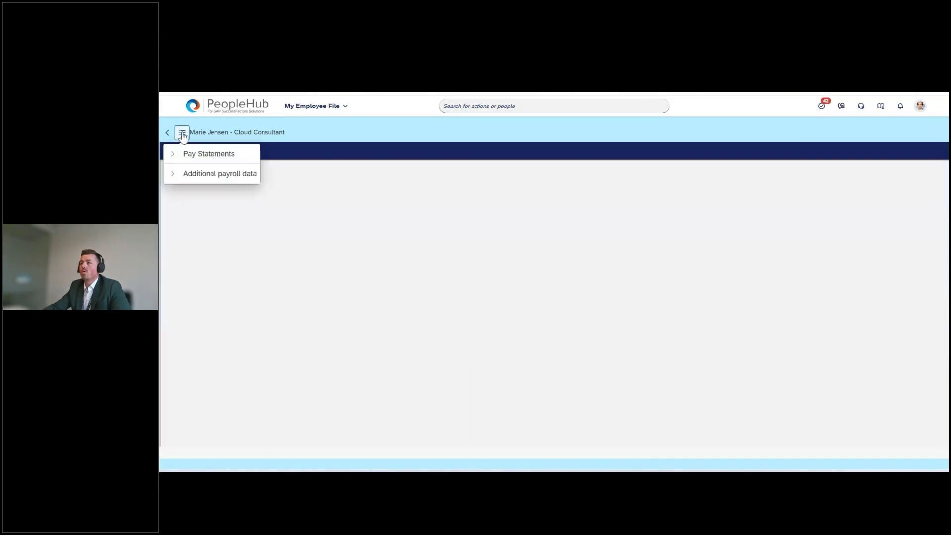
pyautogui.click(172, 174)
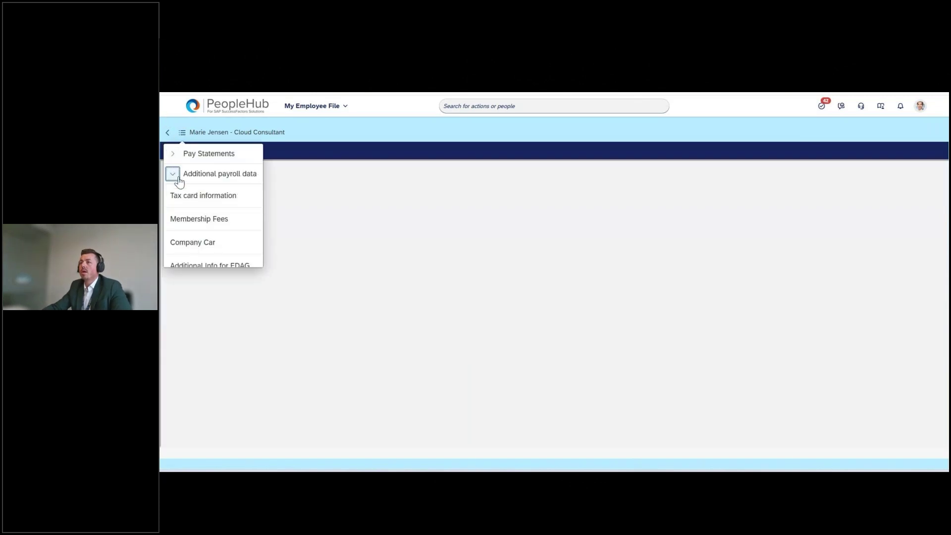
pyautogui.click(209, 243)
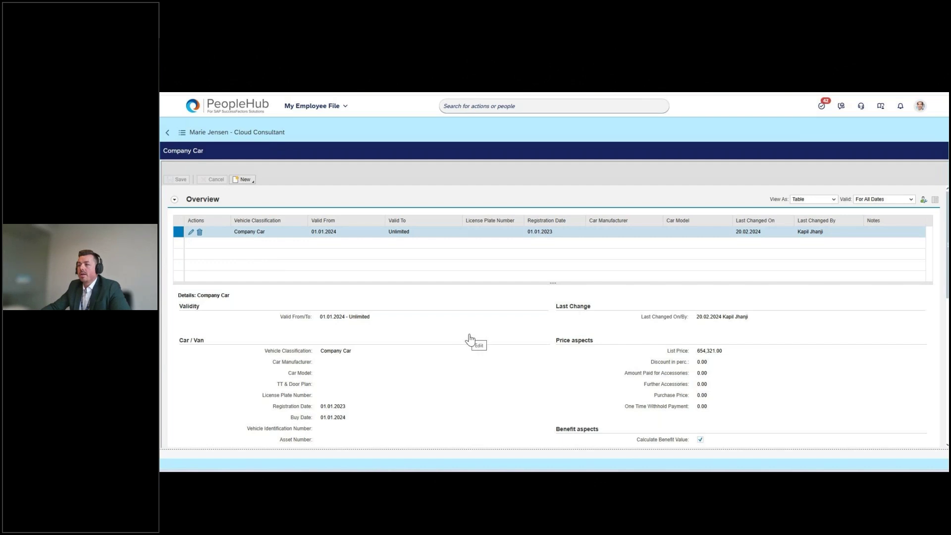
# Edit the company car record, setting manufacturer Audi and car model A6284D
pyautogui.click(191, 232)
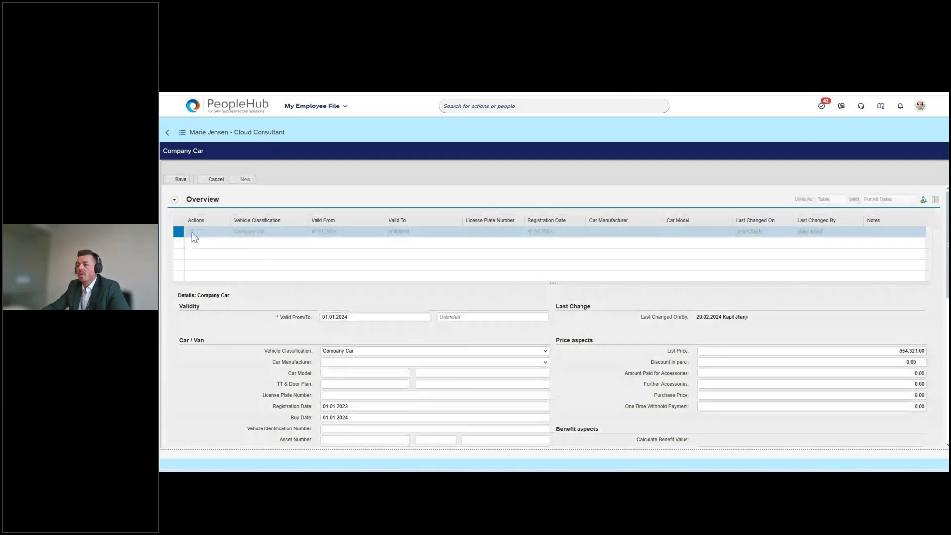
pyautogui.click(348, 372)
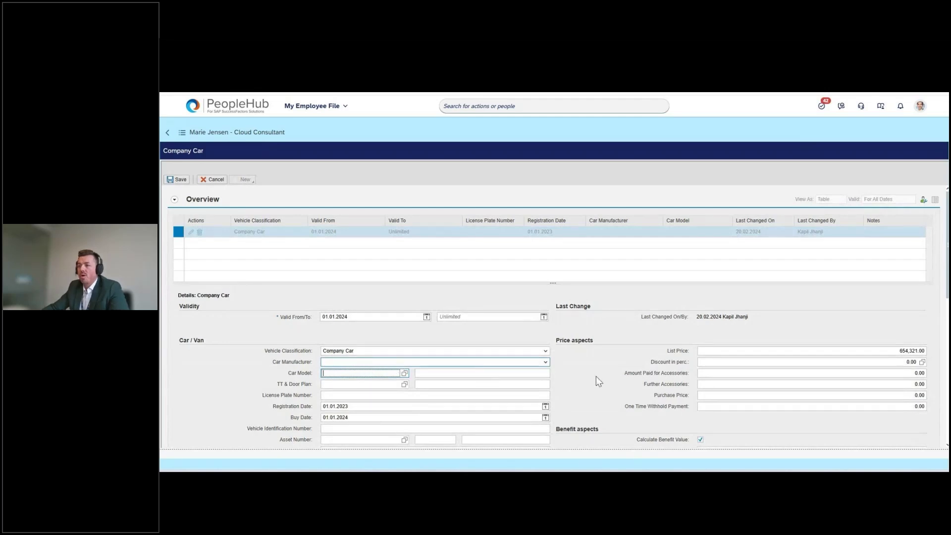
pyautogui.click(546, 363)
pyautogui.click(349, 299)
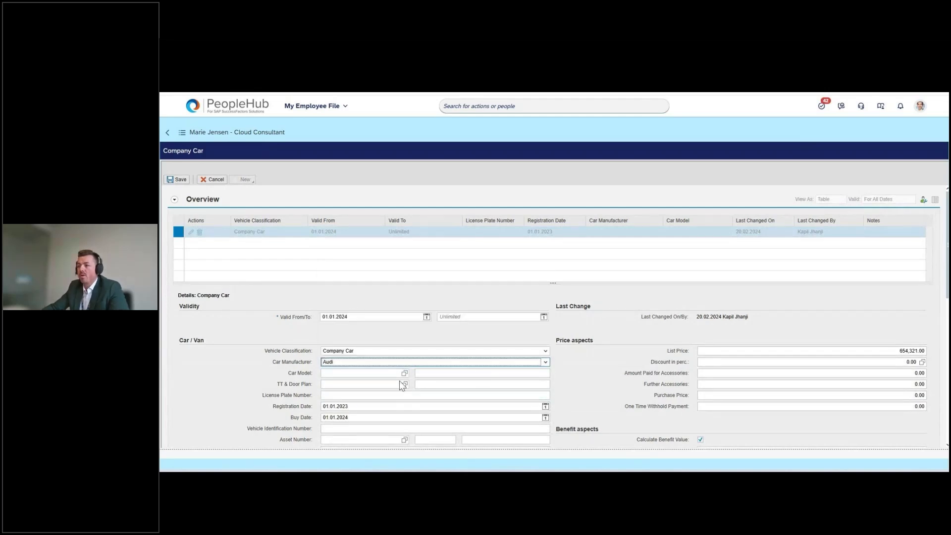
pyautogui.click(403, 376)
pyautogui.click(440, 404)
pyautogui.click(404, 386)
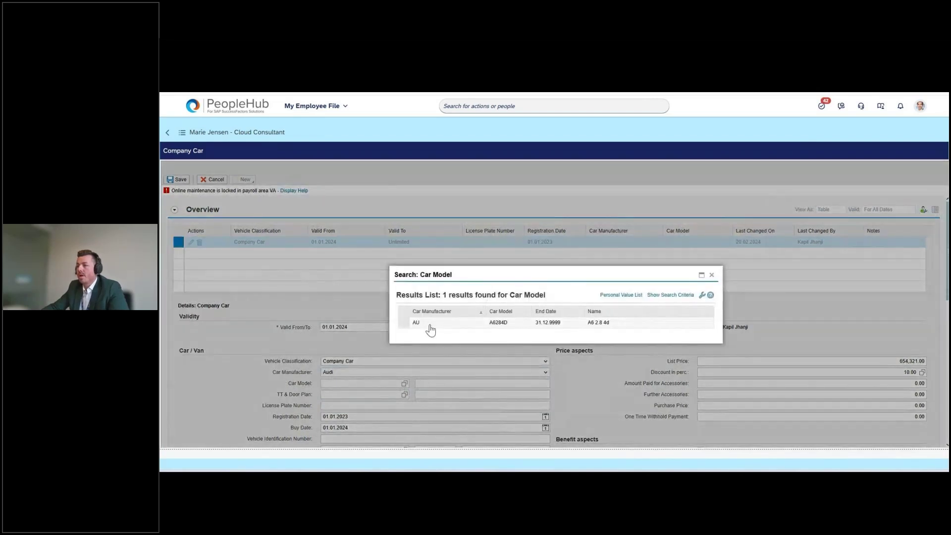
pyautogui.click(430, 323)
# Enter 'A6' as the model description and save the company car changes
pyautogui.click(452, 384)
pyautogui.write('A')
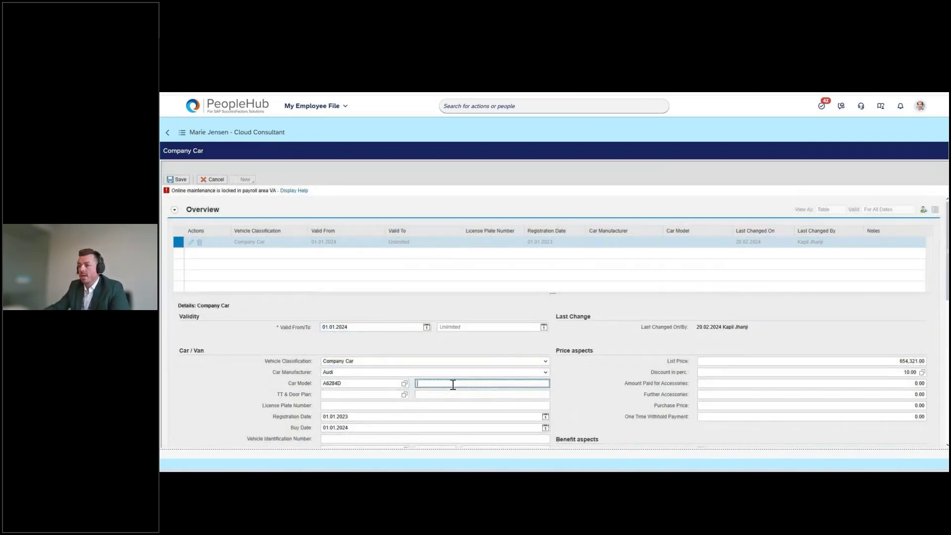
pyautogui.write('6')
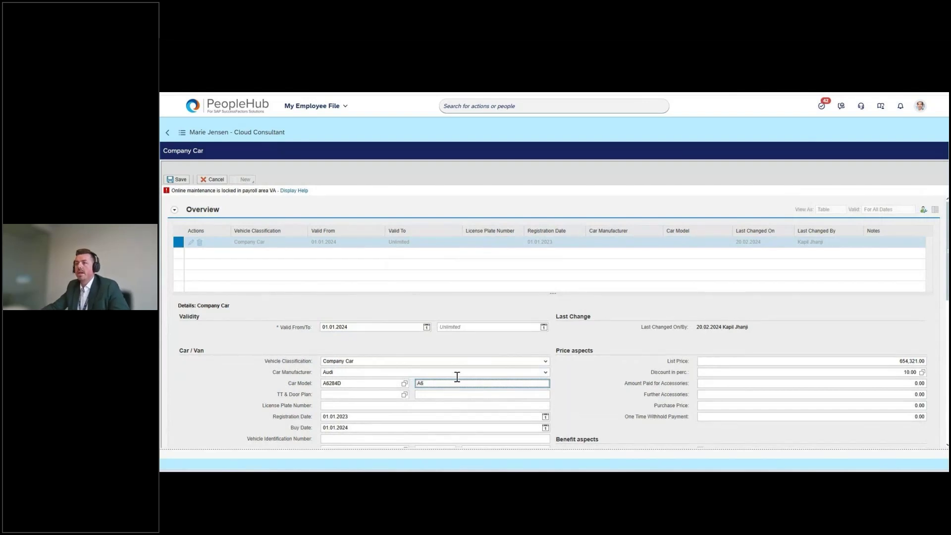
pyautogui.click(182, 182)
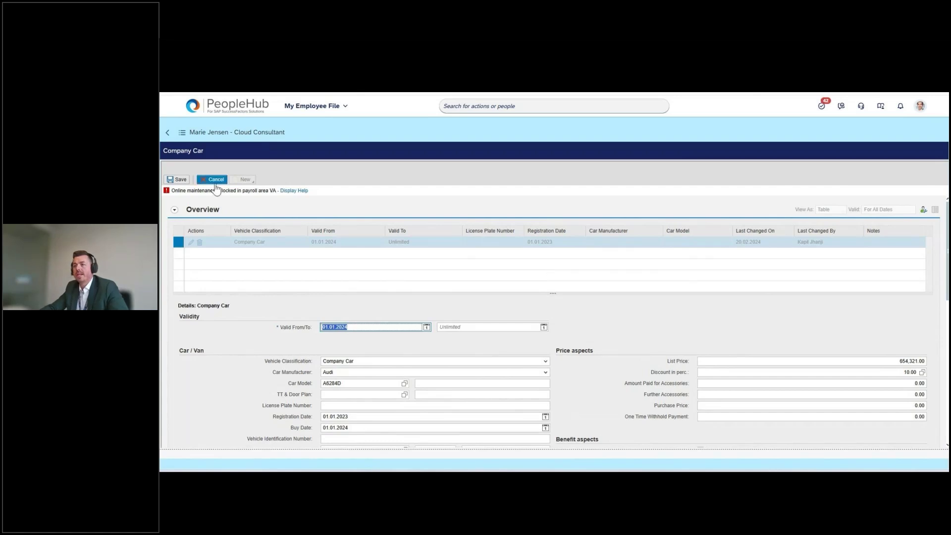
pyautogui.click(182, 133)
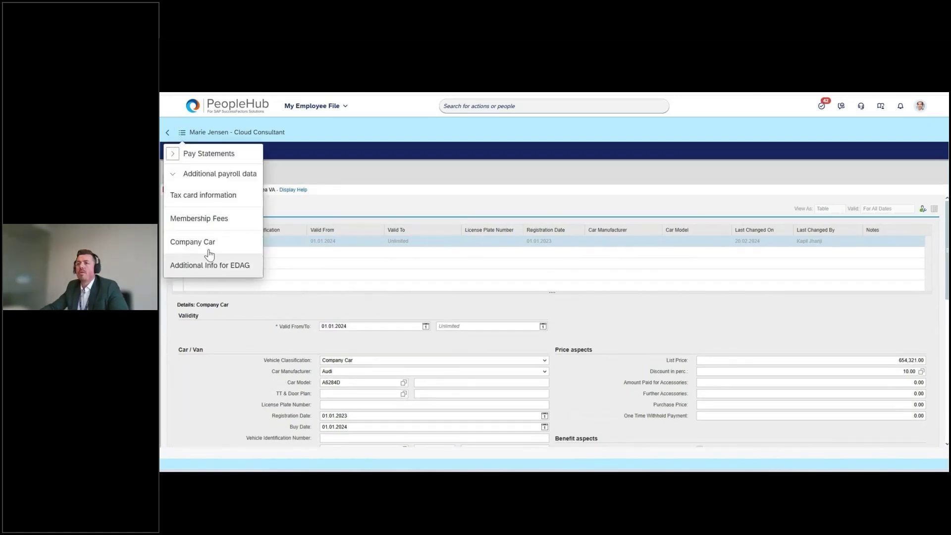
# Open the 15 October 2024 pay statement, scroll down to its net pay, and go back Home
pyautogui.click(172, 153)
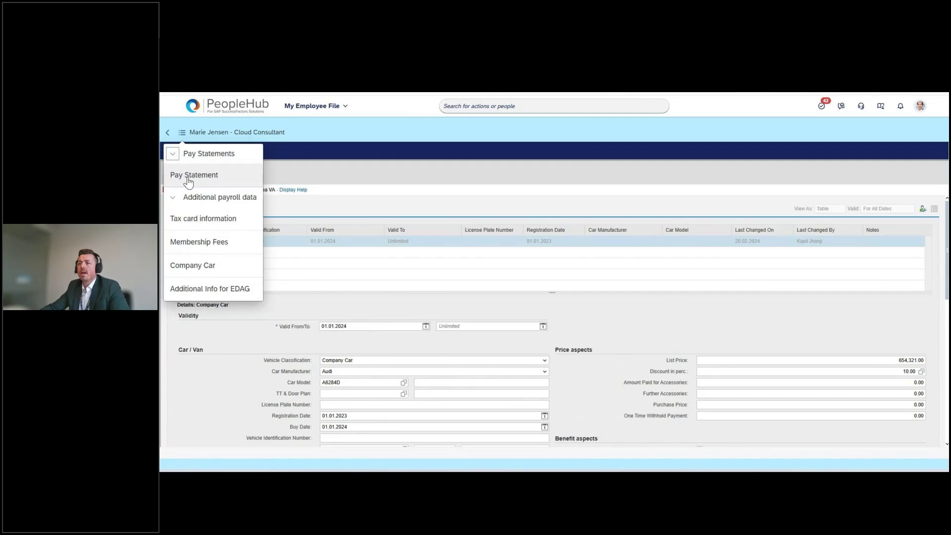
pyautogui.click(193, 184)
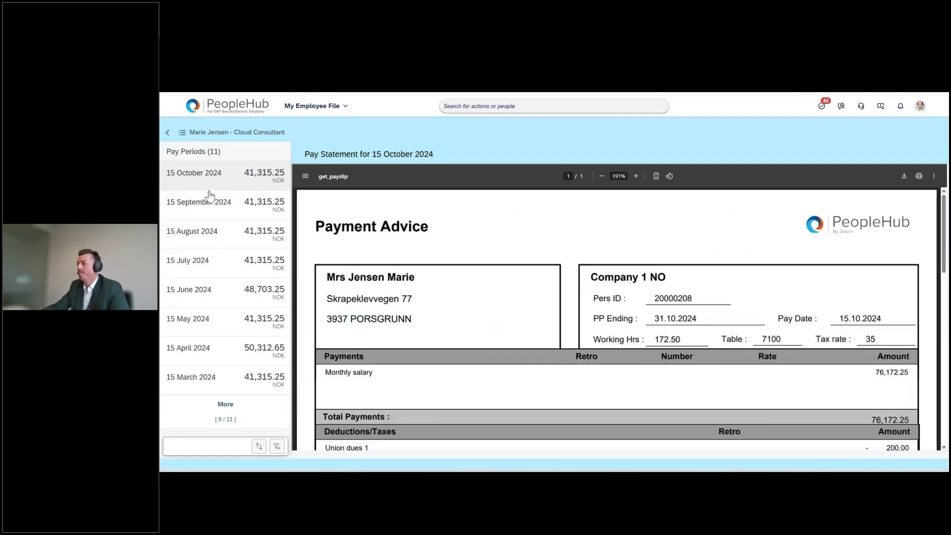
pyautogui.scroll(-1, 370, 251)
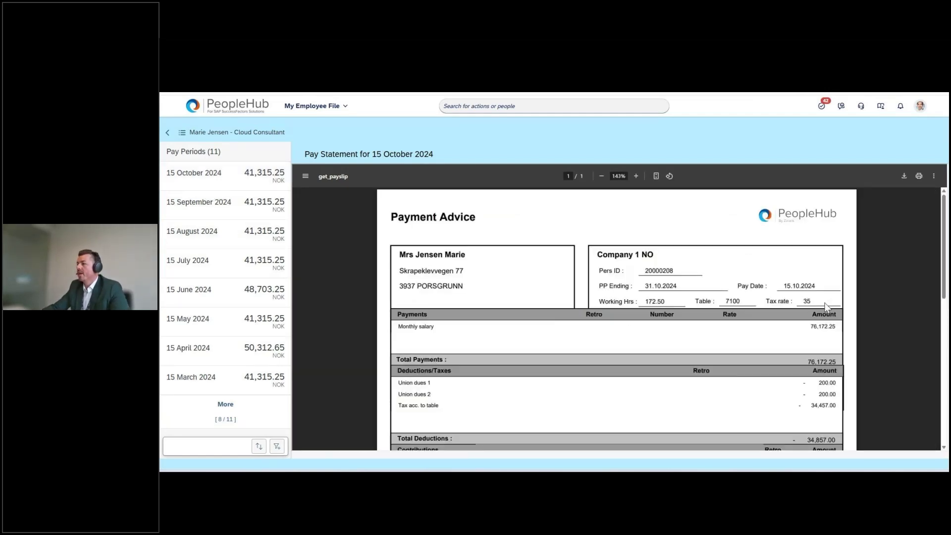
pyautogui.scroll(-1, 708, 372)
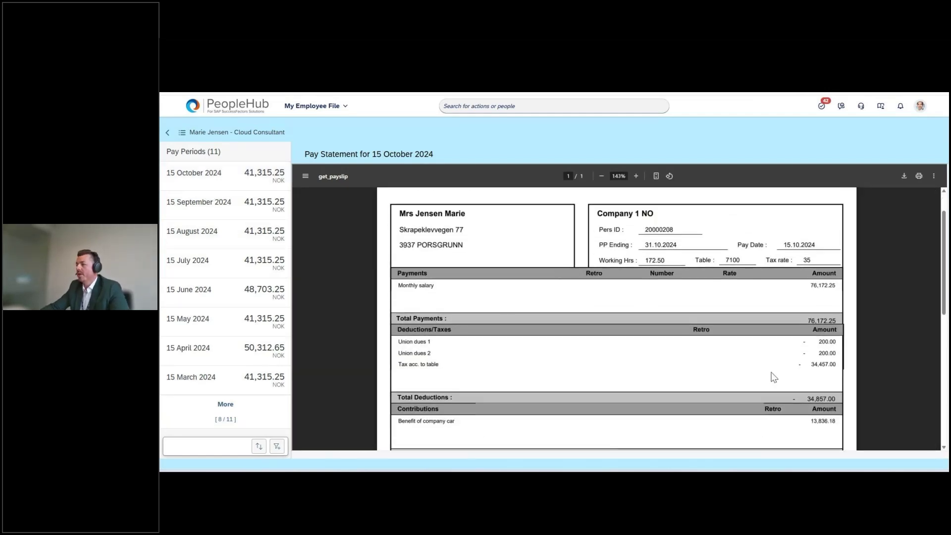
pyautogui.scroll(-1, 845, 361)
pyautogui.scroll(-2, 845, 361)
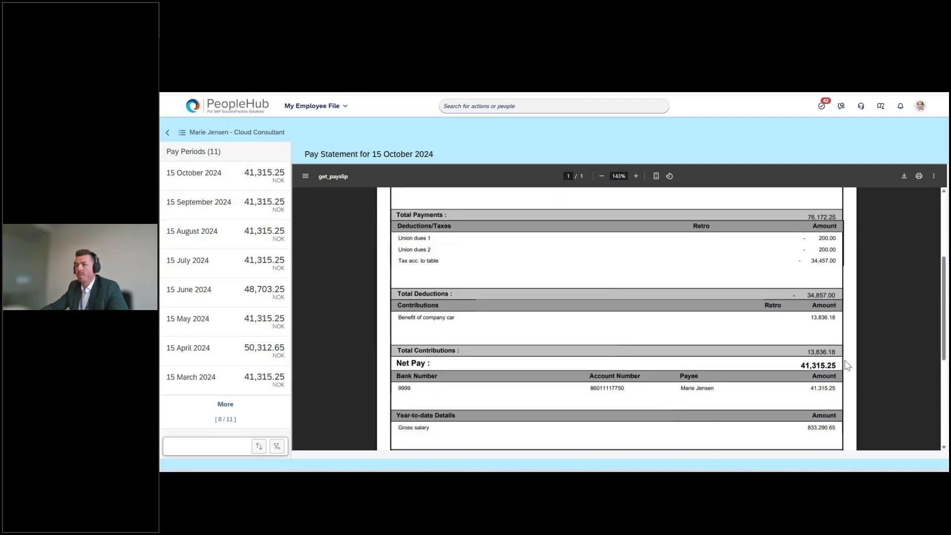
pyautogui.click(223, 105)
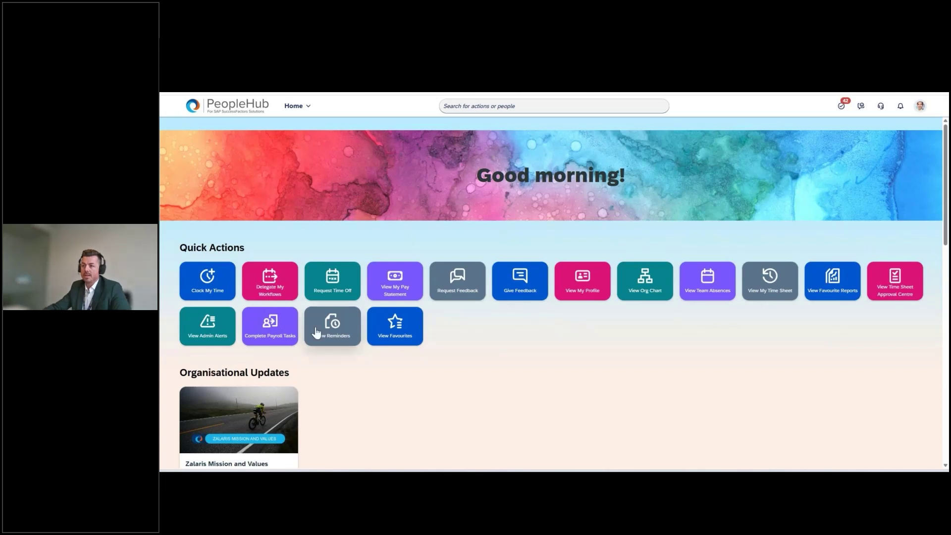
# Open Complete Payroll Tasks and search for the new hire by their first name
pyautogui.click(291, 332)
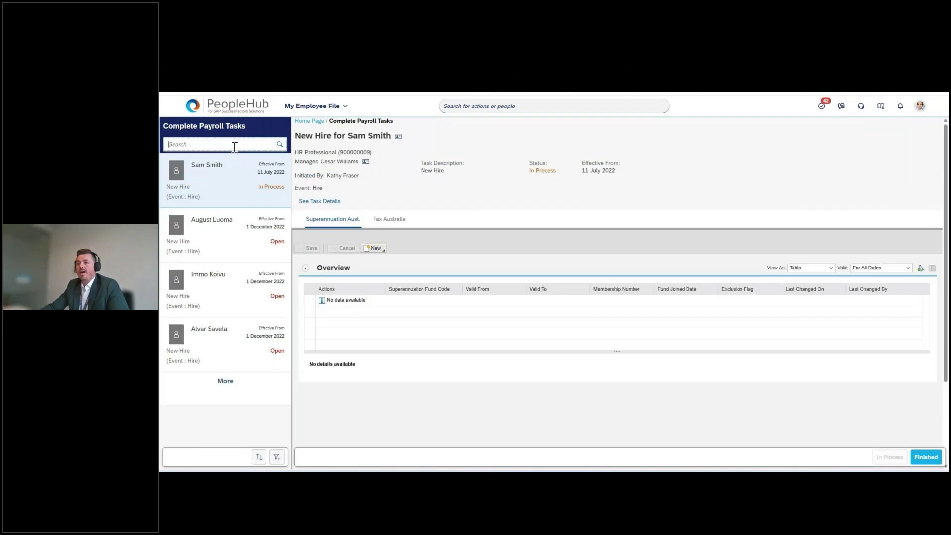
pyautogui.write('jesper')
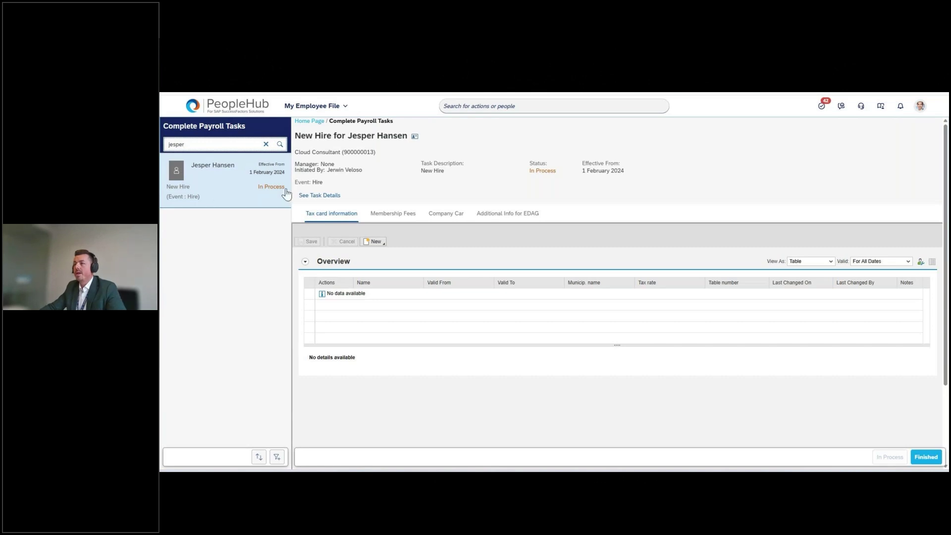
pyautogui.click(330, 196)
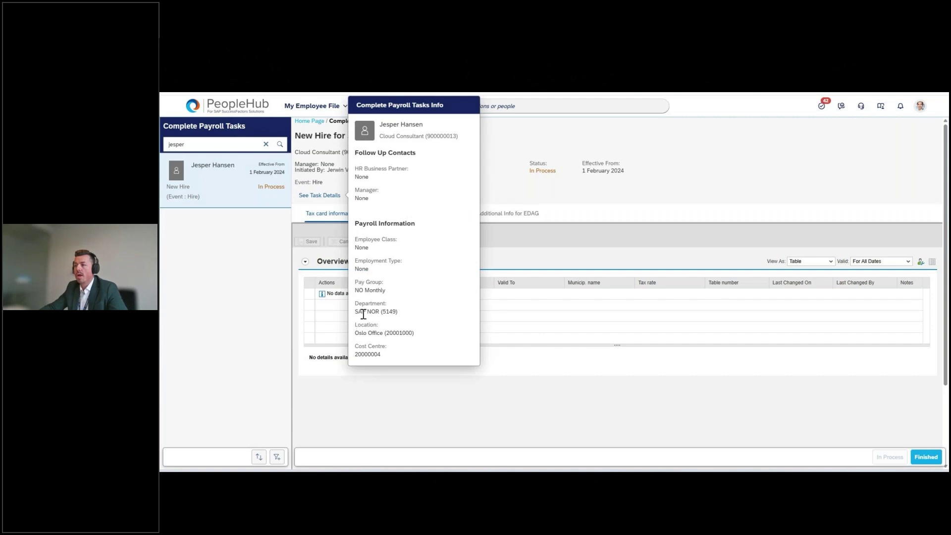
pyautogui.moveTo(355, 332); pyautogui.dragTo(355, 355)
pyautogui.click(390, 356)
pyautogui.click(385, 356)
pyautogui.moveTo(355, 281); pyautogui.dragTo(385, 292)
pyautogui.click(385, 292)
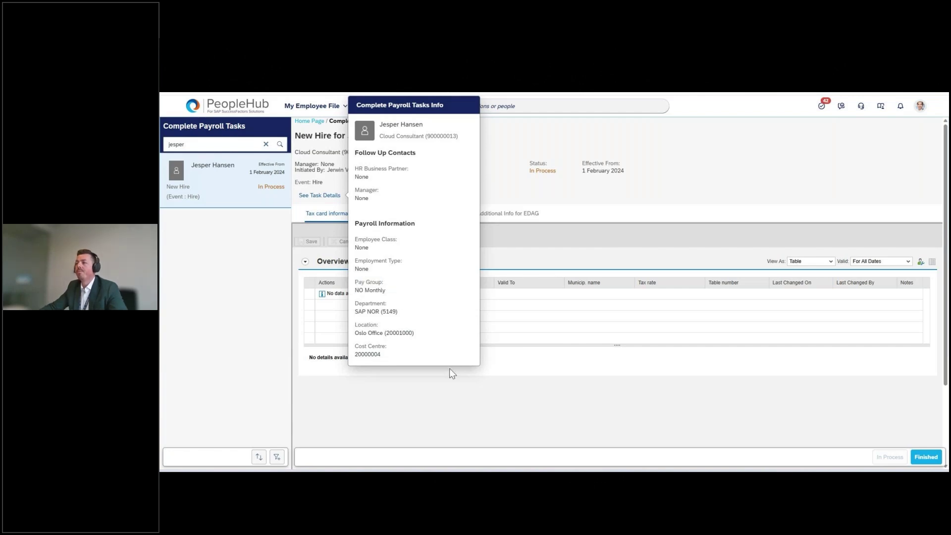
pyautogui.click(463, 397)
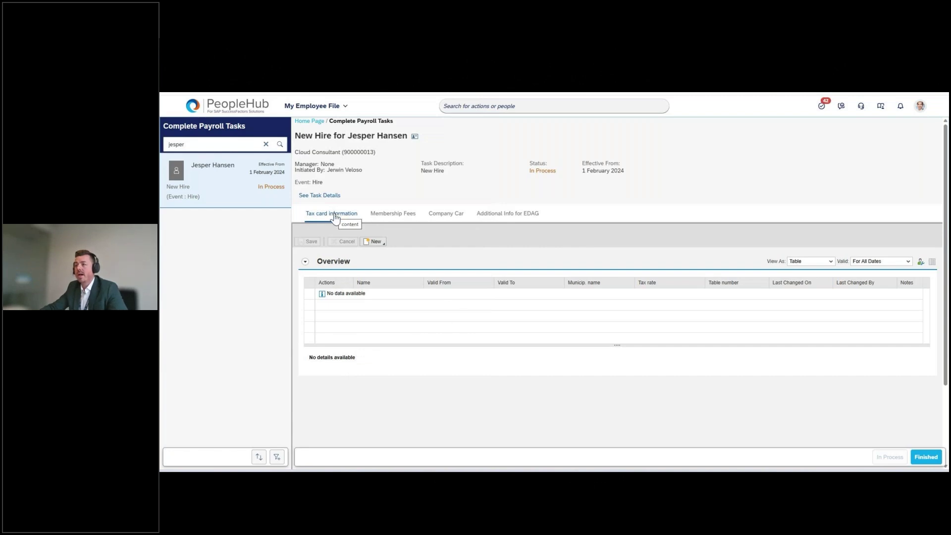
# Review the new hire's Membership Fees, Company Car and Additional Info for EDAG tabs, then clear the search
pyautogui.click(397, 217)
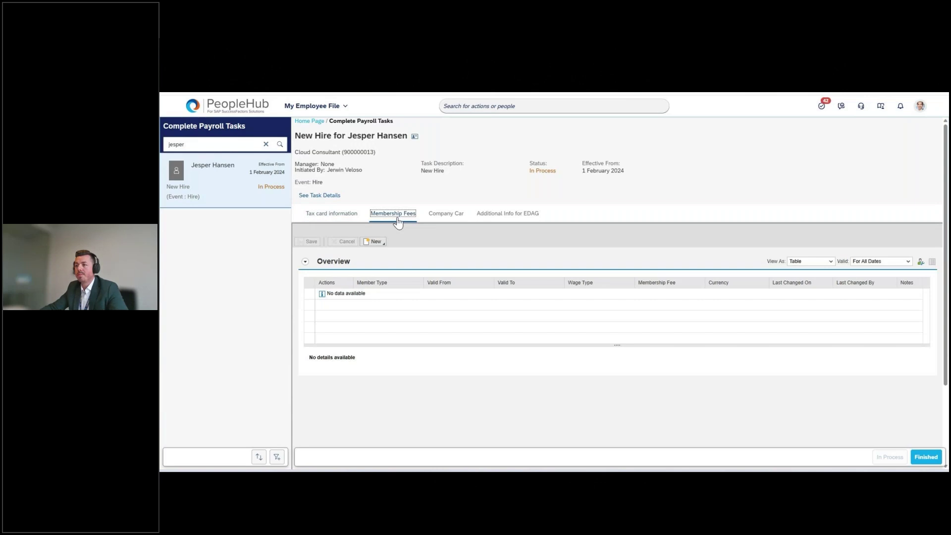
pyautogui.click(457, 216)
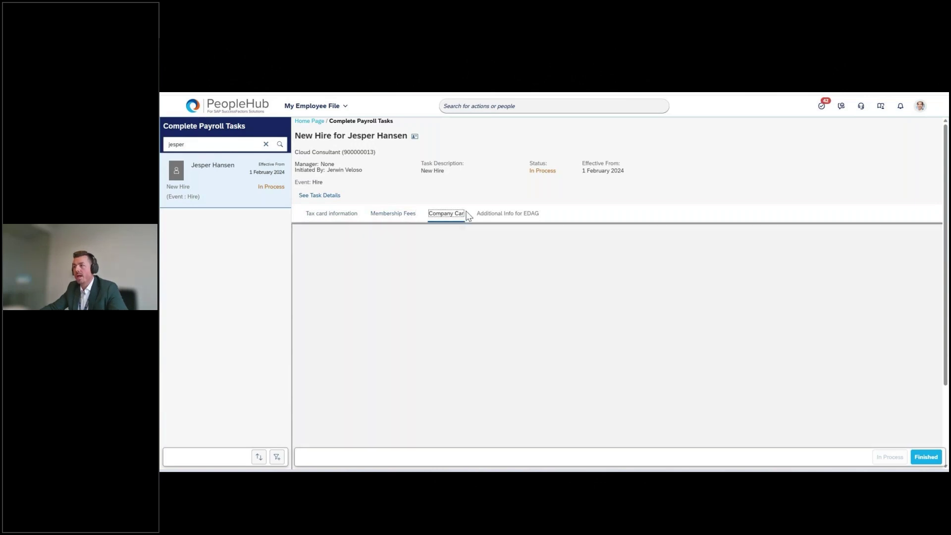
pyautogui.click(514, 216)
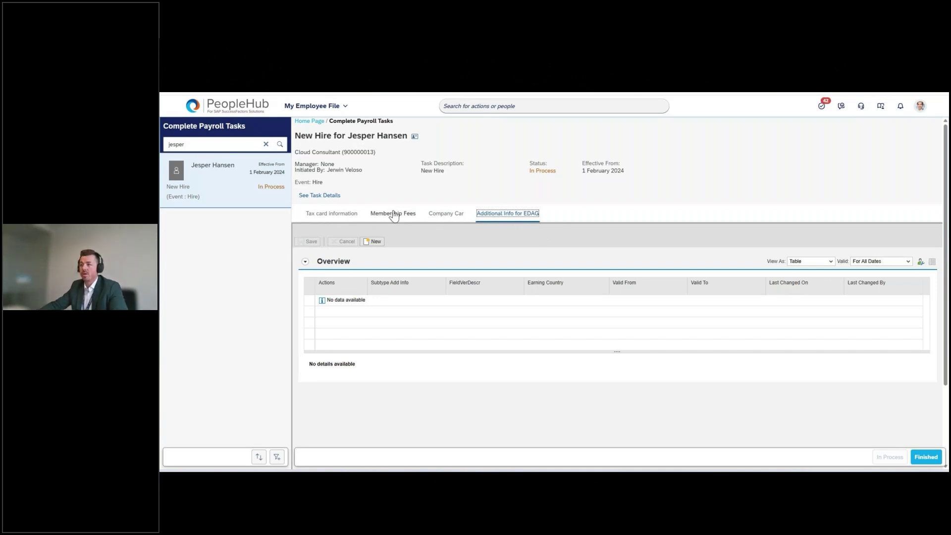
pyautogui.click(414, 215)
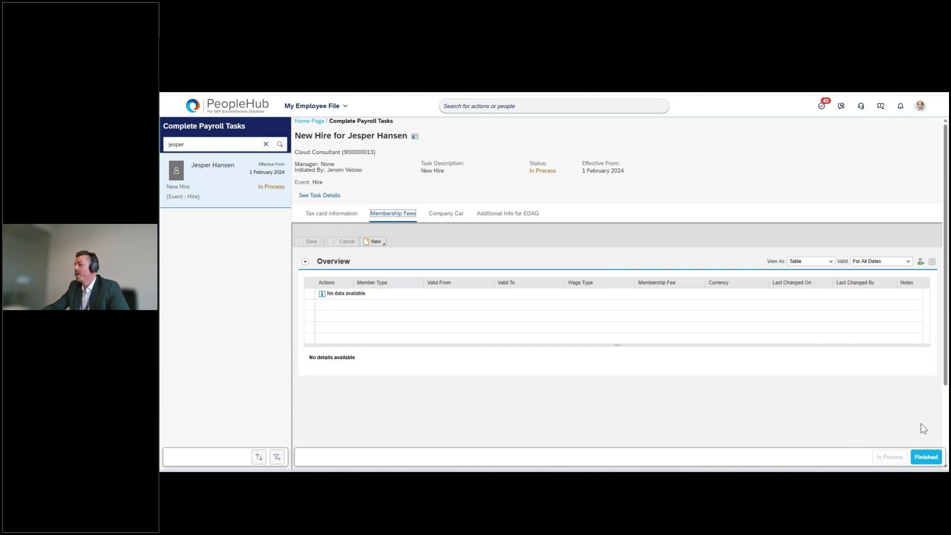
pyautogui.click(265, 145)
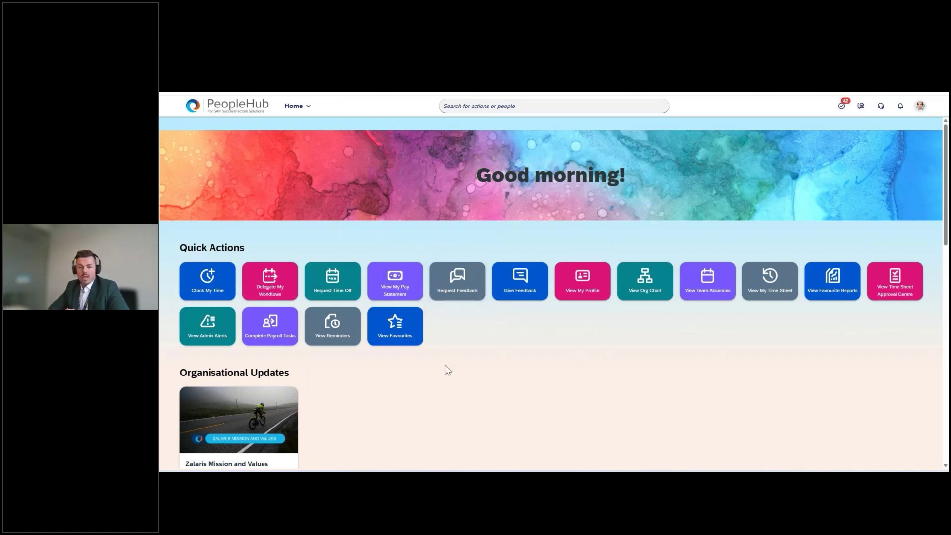
# Go to the Payroll Control Center, browse Active Processes, and open NOR_2. Live Payroll VA Monthly
pyautogui.click(298, 117)
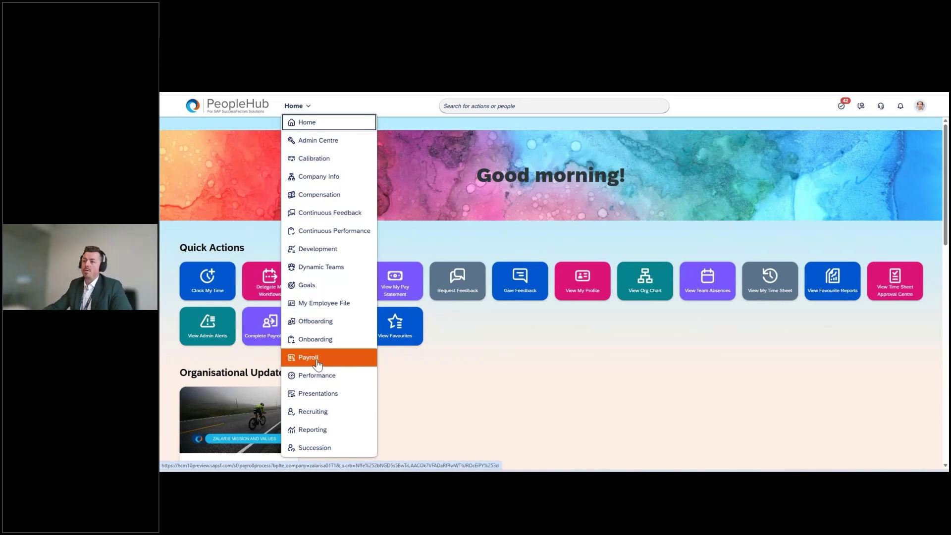
pyautogui.click(318, 361)
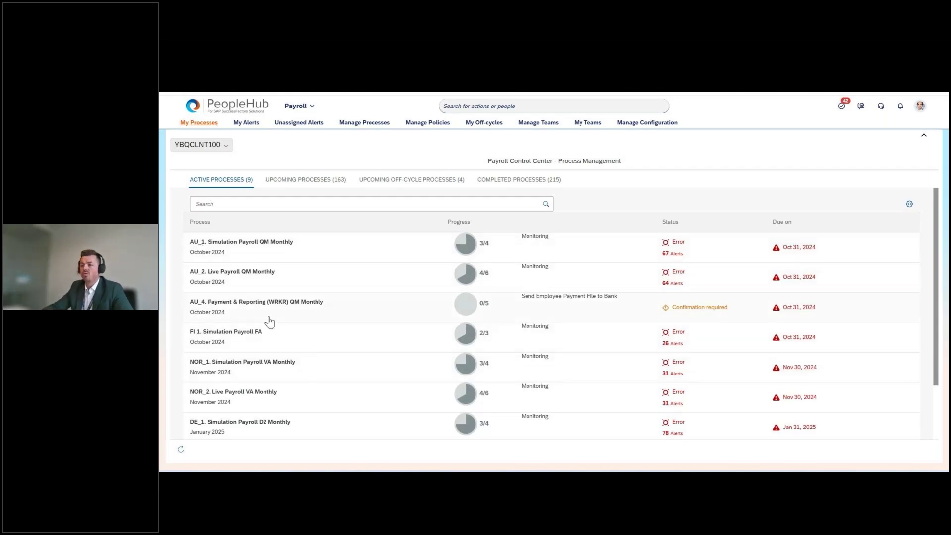
pyautogui.scroll(-1, 259, 297)
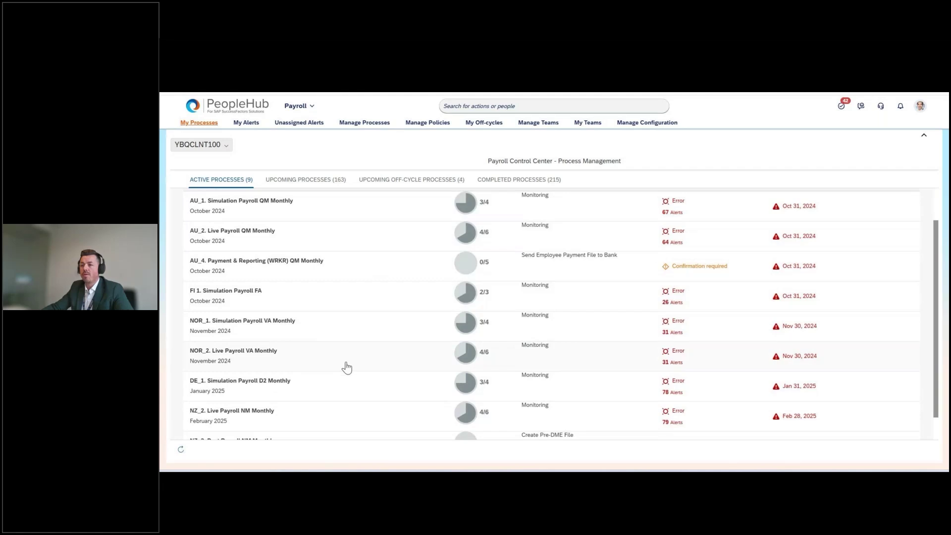
pyautogui.scroll(-1, 366, 335)
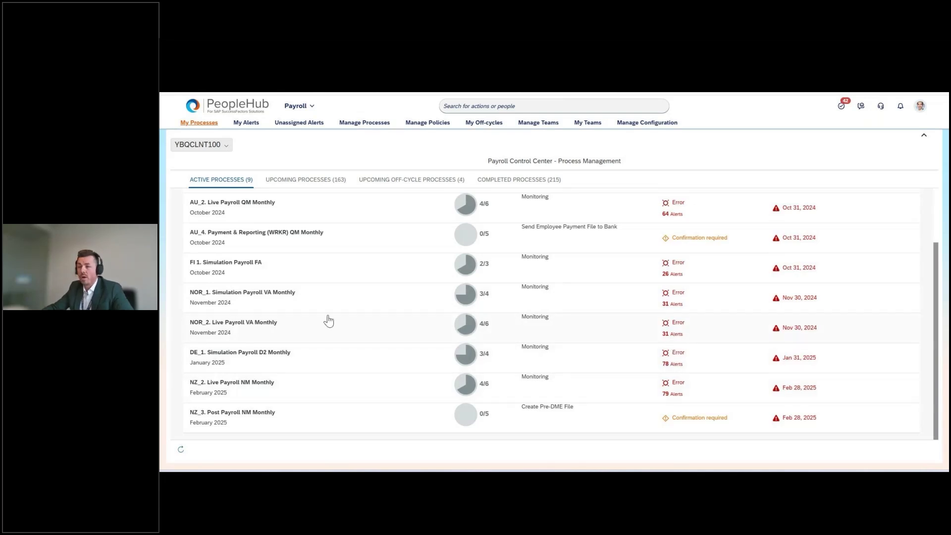
pyautogui.click(260, 327)
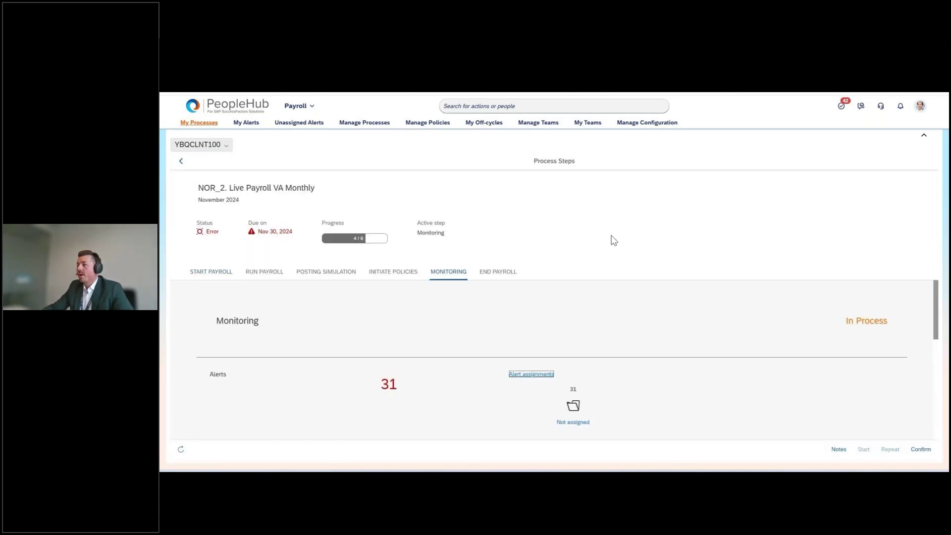
# Scroll Monitoring to the SpinifexIT Statistics KPIs: 50 employees with gross pay, status Error
pyautogui.scroll(-1, 785, 327)
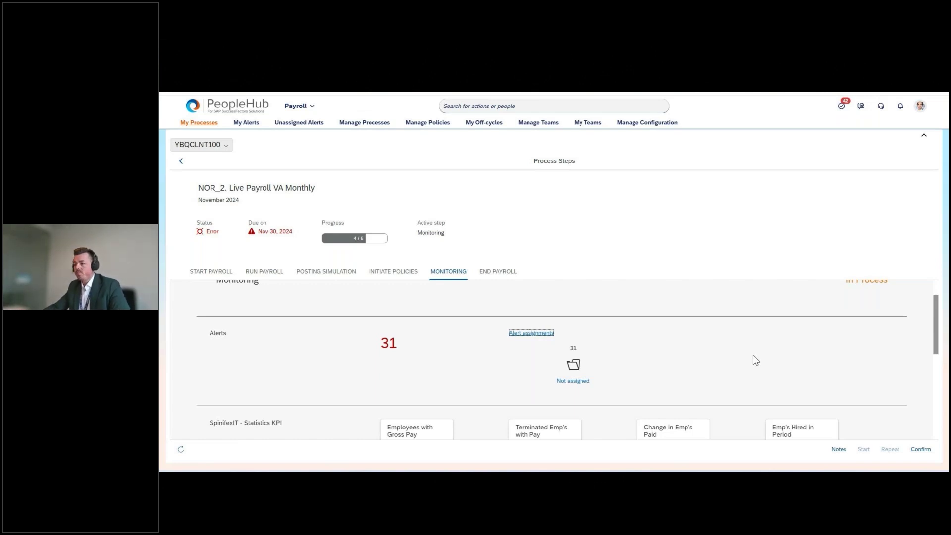
pyautogui.scroll(-2, 753, 356)
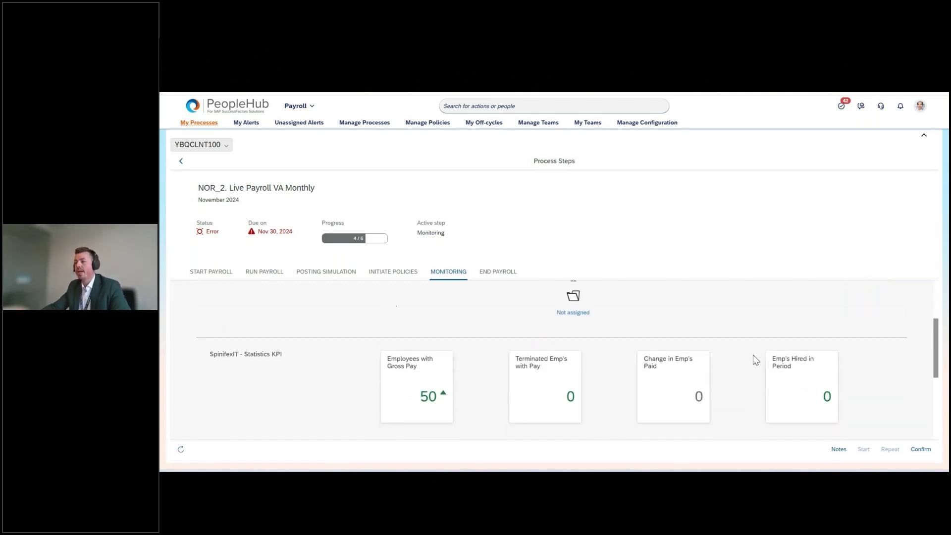
pyautogui.moveTo(767, 355)
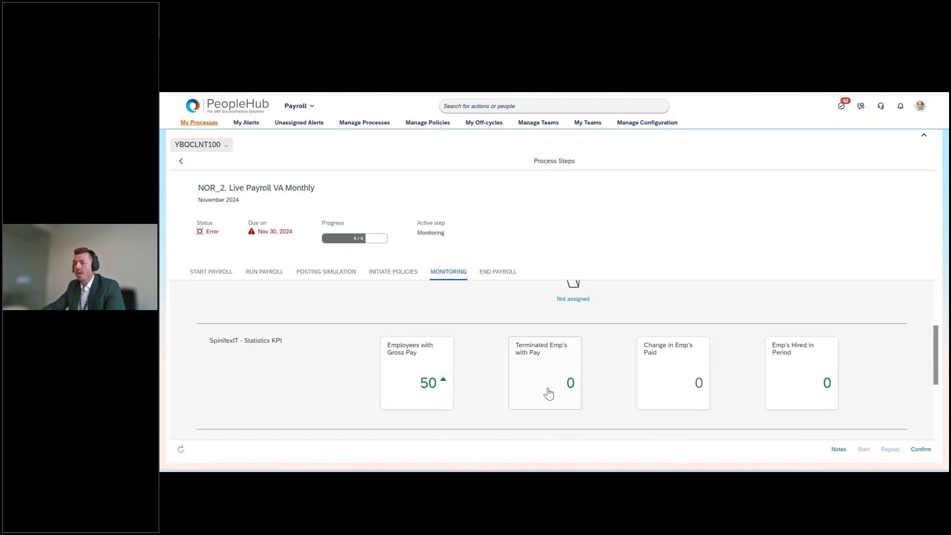
pyautogui.moveTo(528, 348)
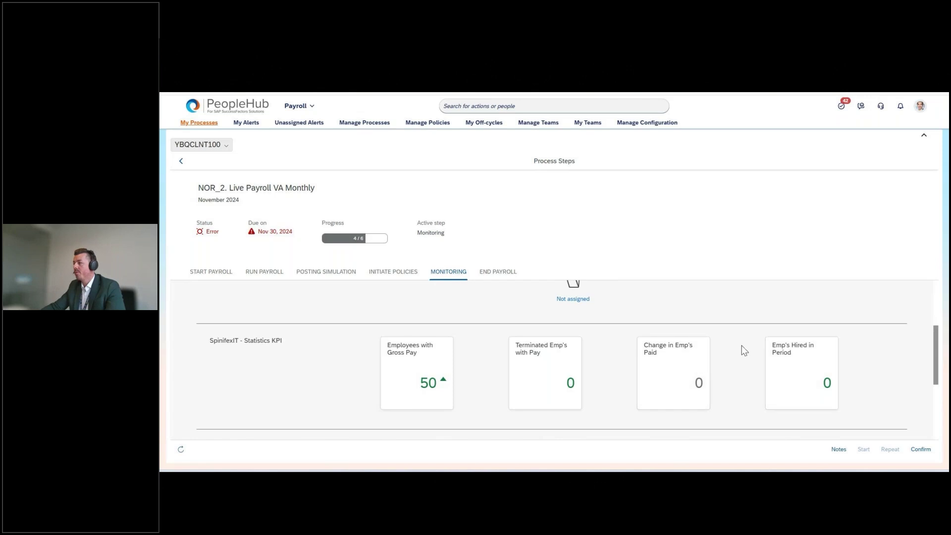
pyautogui.scroll(-3, 250, 349)
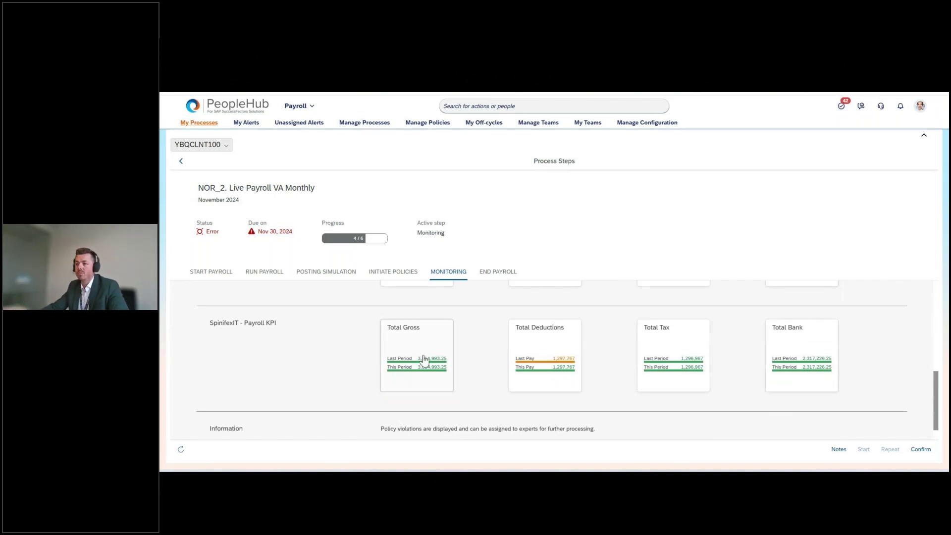
pyautogui.moveTo(445, 361)
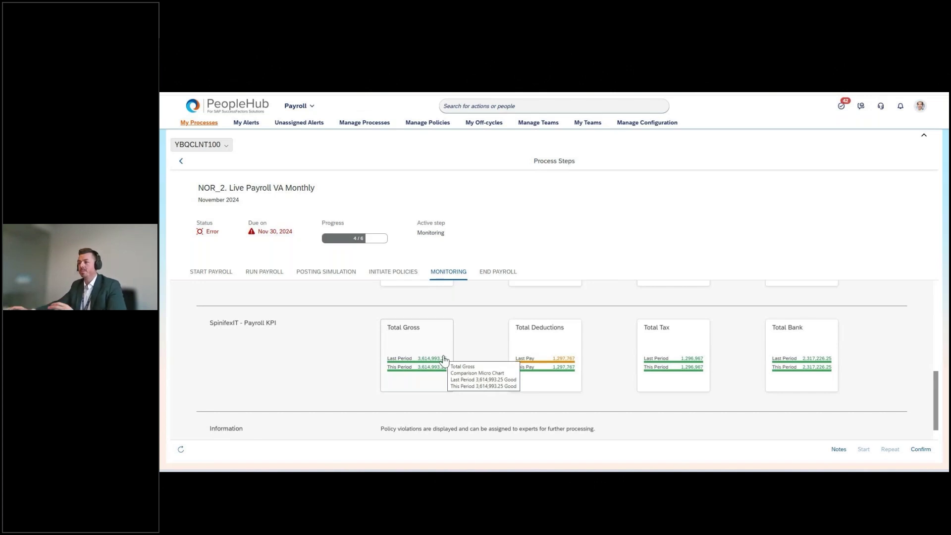
pyautogui.moveTo(574, 361)
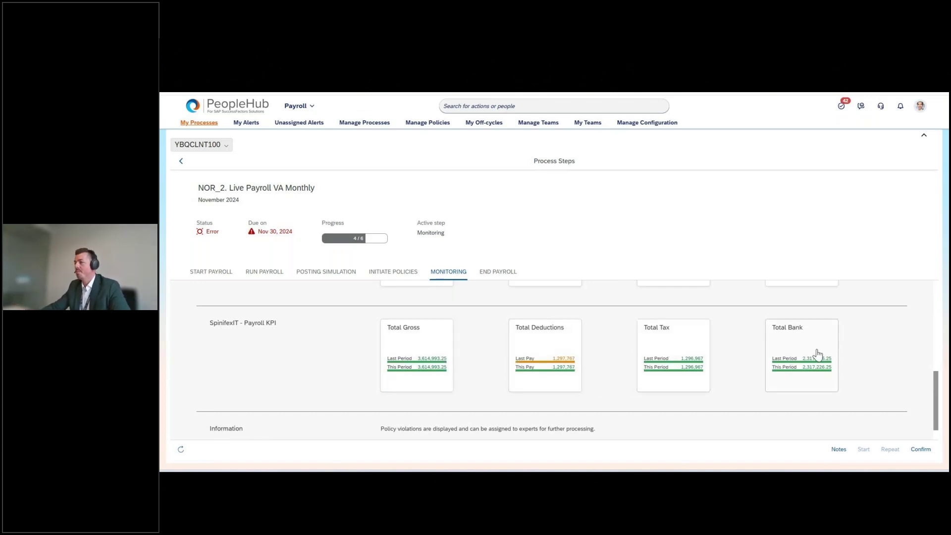
pyautogui.scroll(-1, 892, 354)
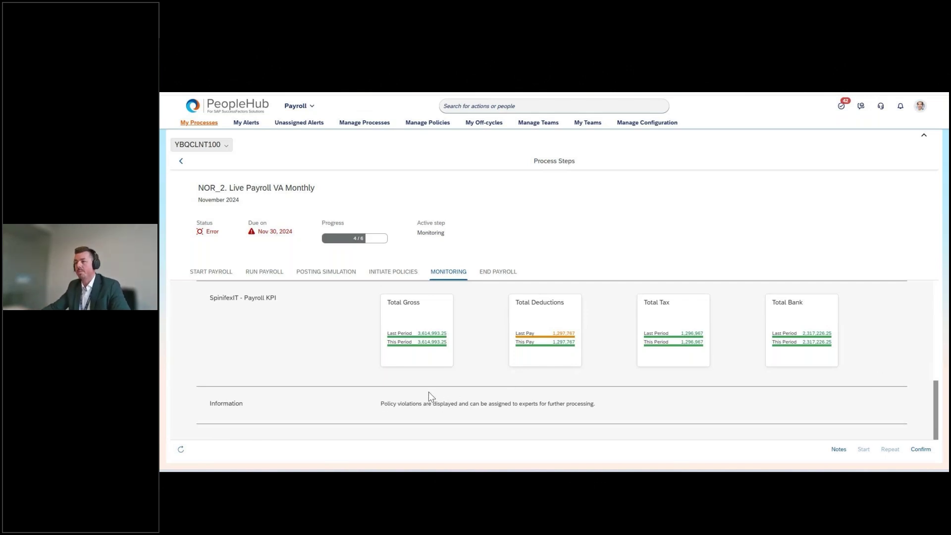
pyautogui.scroll(6, 429, 393)
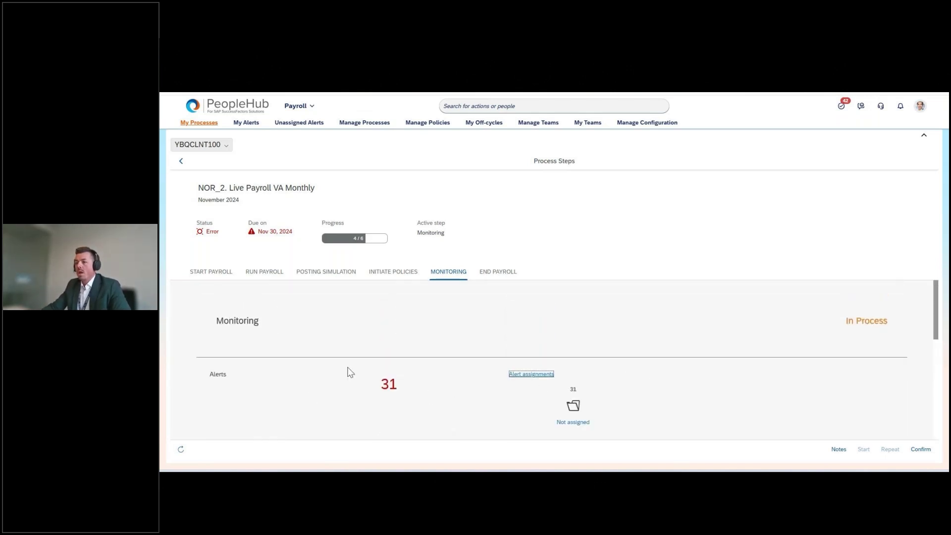
pyautogui.doubleClick(389, 384)
# Drill from unassigned alerts through NOR Payroll Policy to the PCCN2 Gross Pay over 140,000 employee alert
pyautogui.click(395, 385)
pyautogui.click(530, 380)
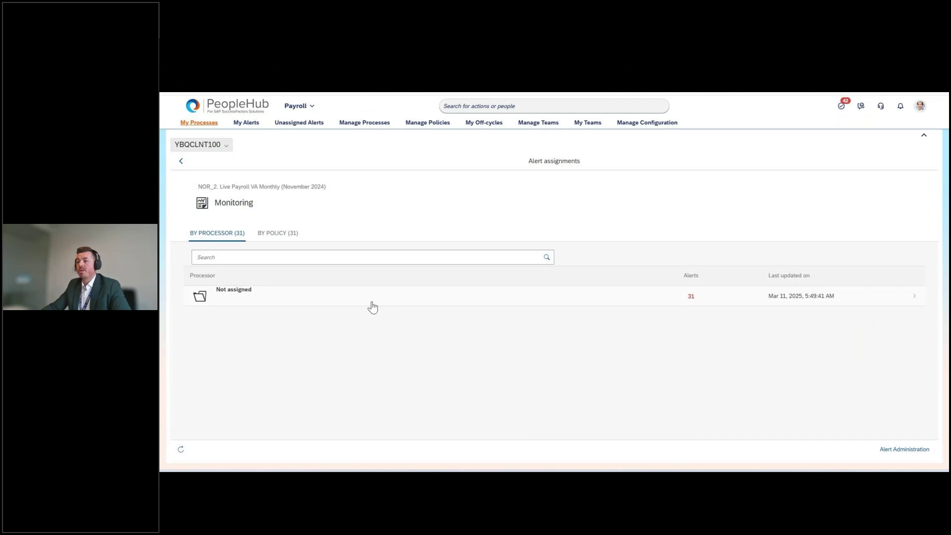
pyautogui.click(346, 299)
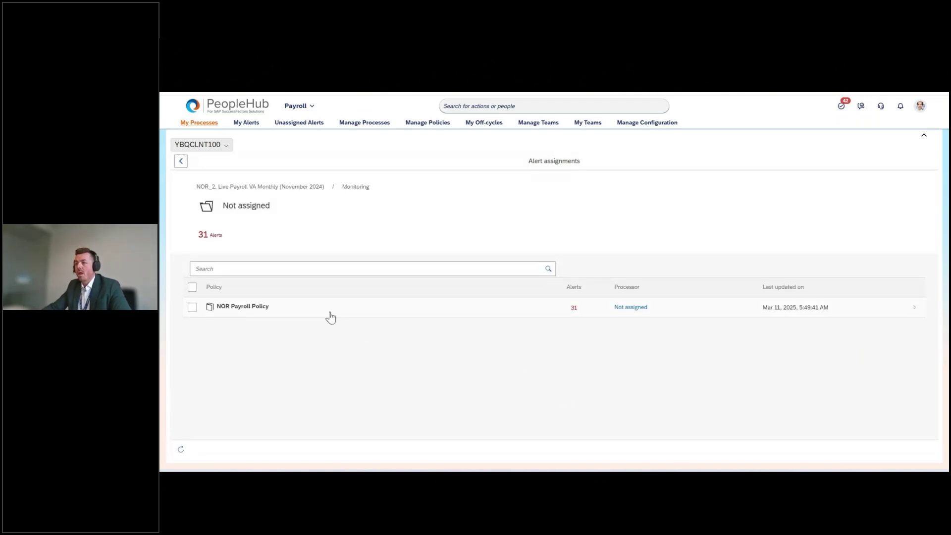
pyautogui.click(331, 316)
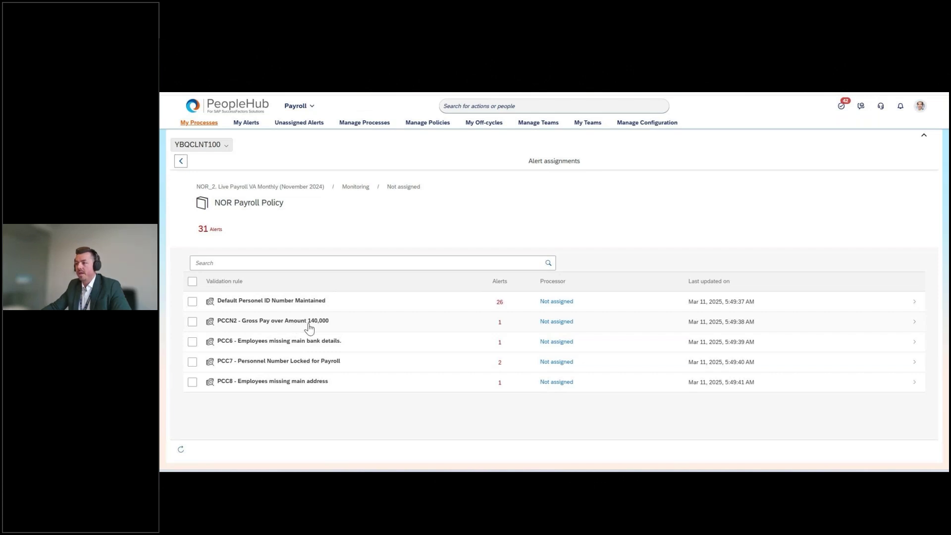
pyautogui.click(309, 326)
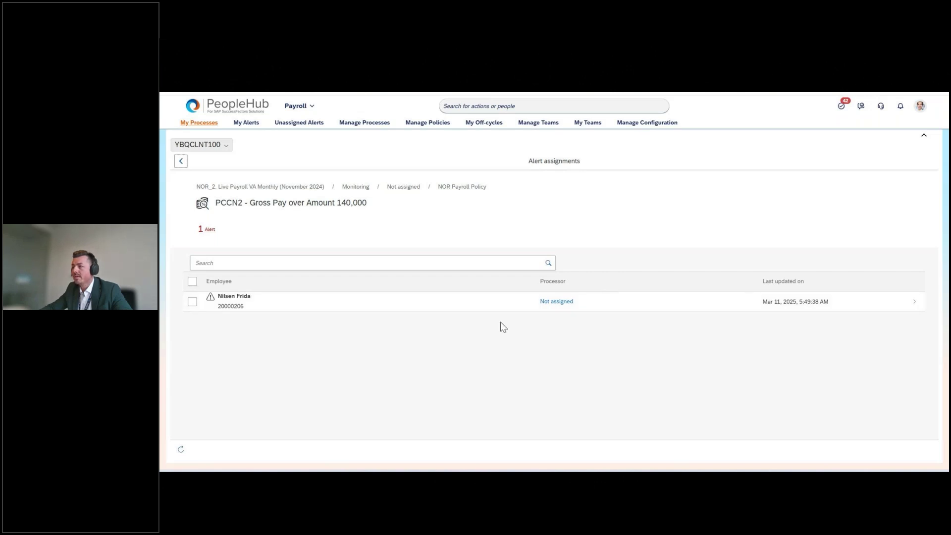
pyautogui.click(650, 308)
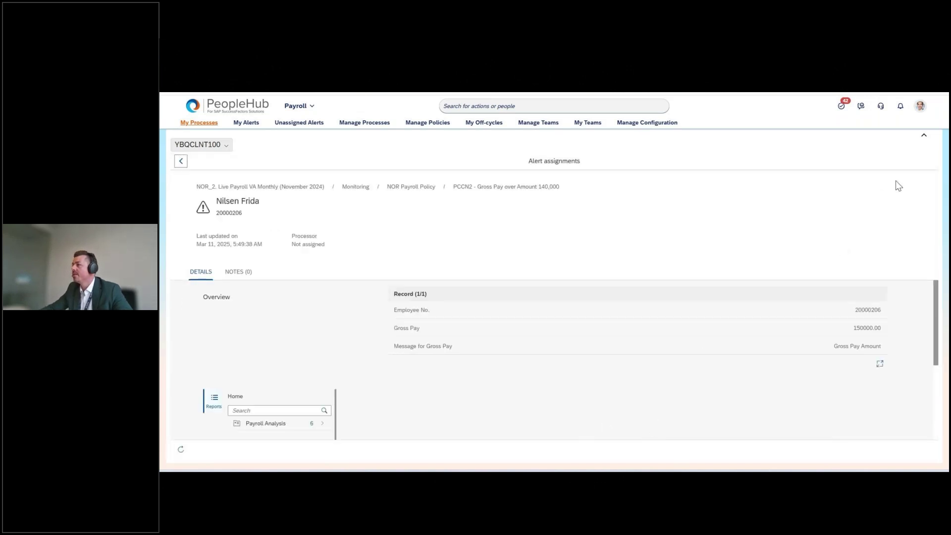
# Collapse the alert header and run Display Payslip from the Payroll Analysis reports
pyautogui.click(924, 136)
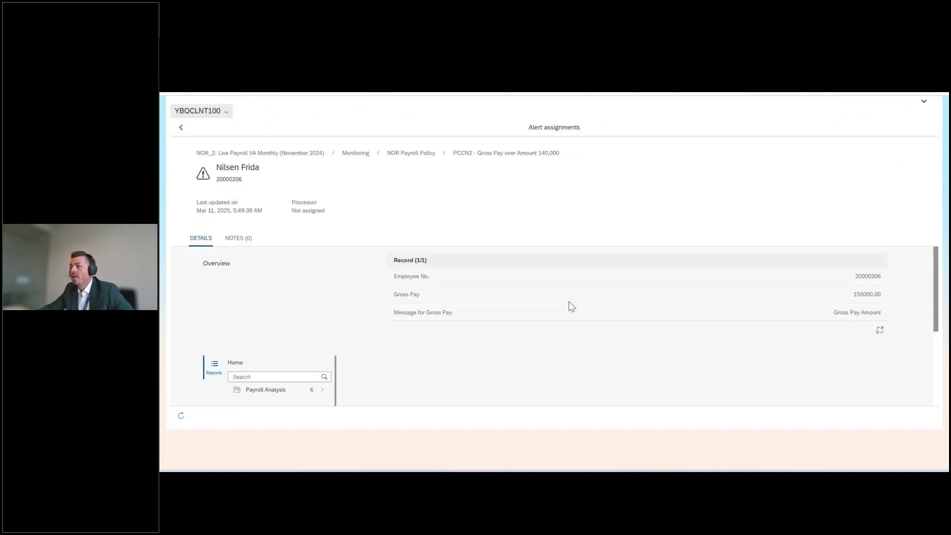
pyautogui.click(850, 277)
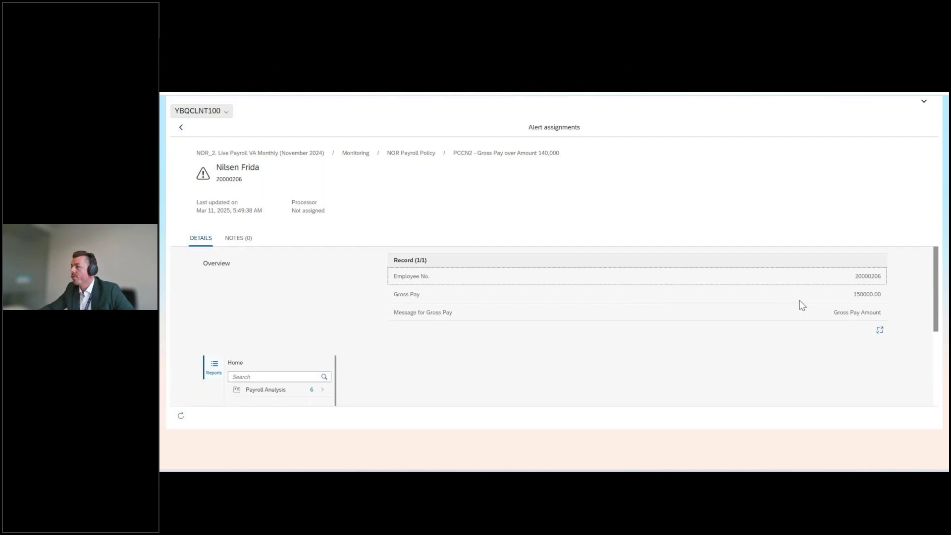
pyautogui.scroll(-2, 336, 323)
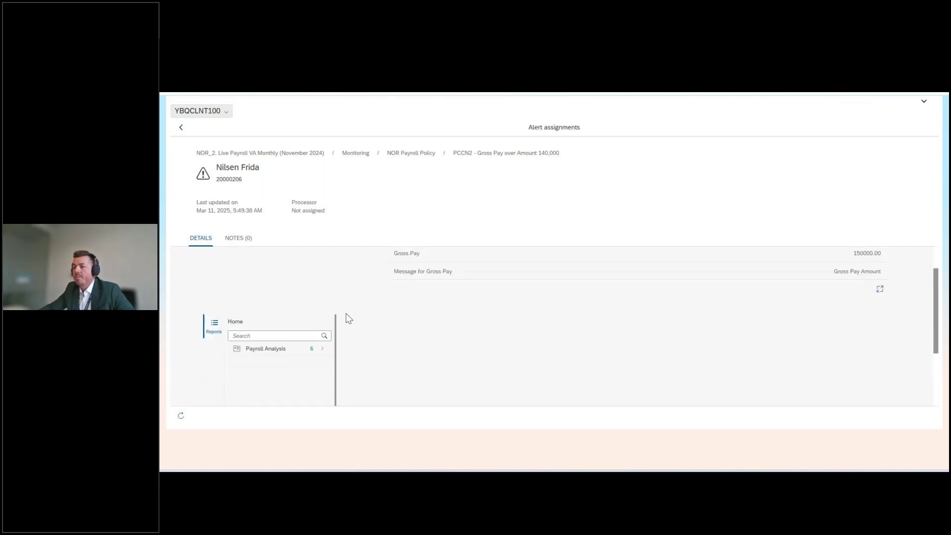
pyautogui.click(286, 313)
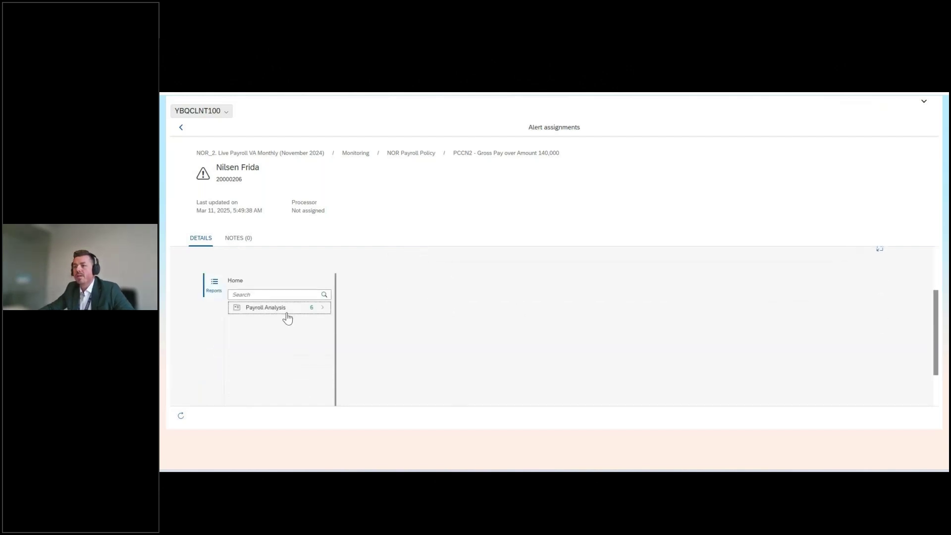
pyautogui.click(287, 311)
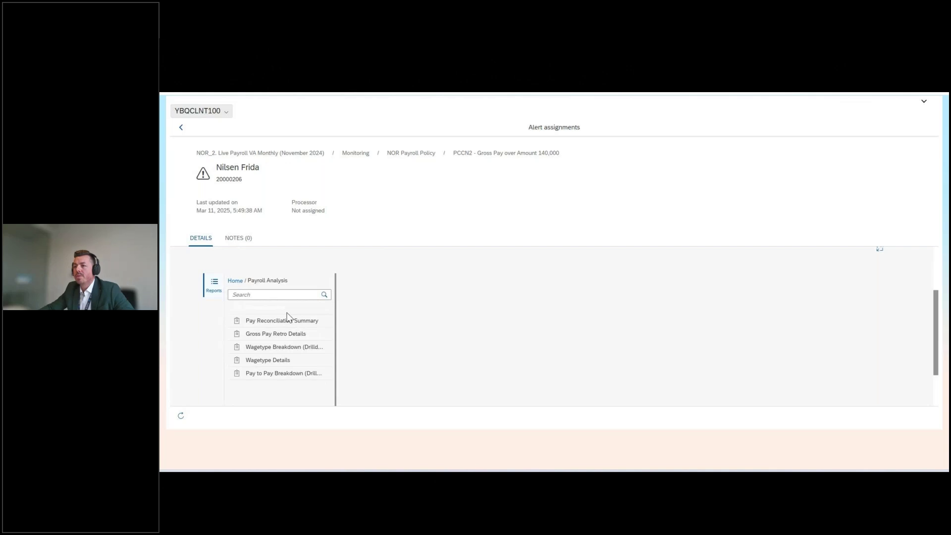
# Scroll the simulated Payment Advice (150,000.00 gross, 82,972.00 net), then run Pay Reconciliation Summary
pyautogui.moveTo(937, 322); pyautogui.dragTo(938, 332)
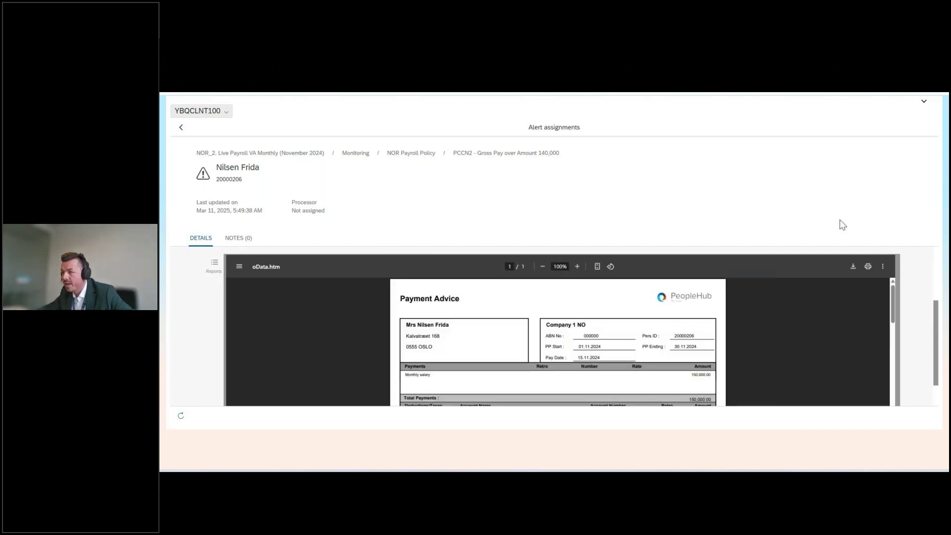
pyautogui.scroll(-1, 747, 326)
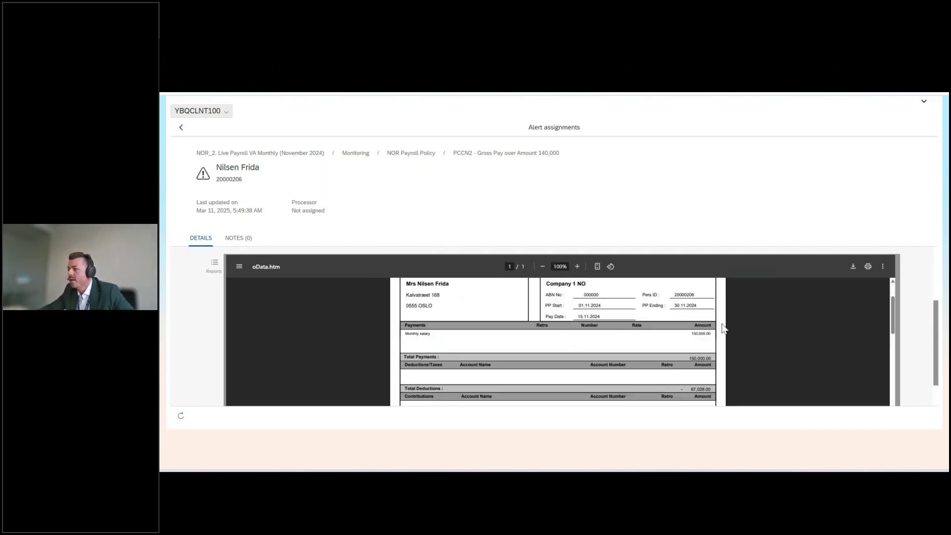
pyautogui.scroll(-1, 728, 329)
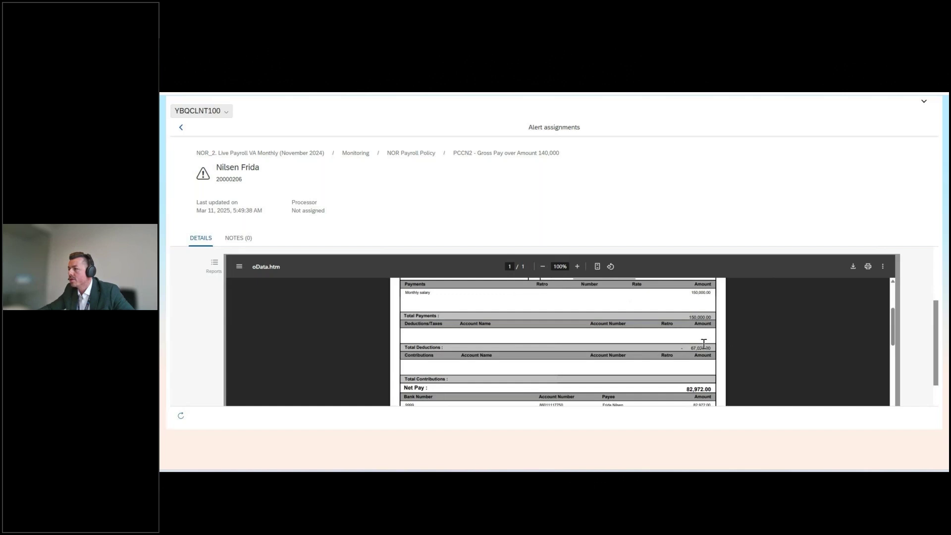
pyautogui.scroll(-1, 708, 346)
pyautogui.scroll(-3, 765, 358)
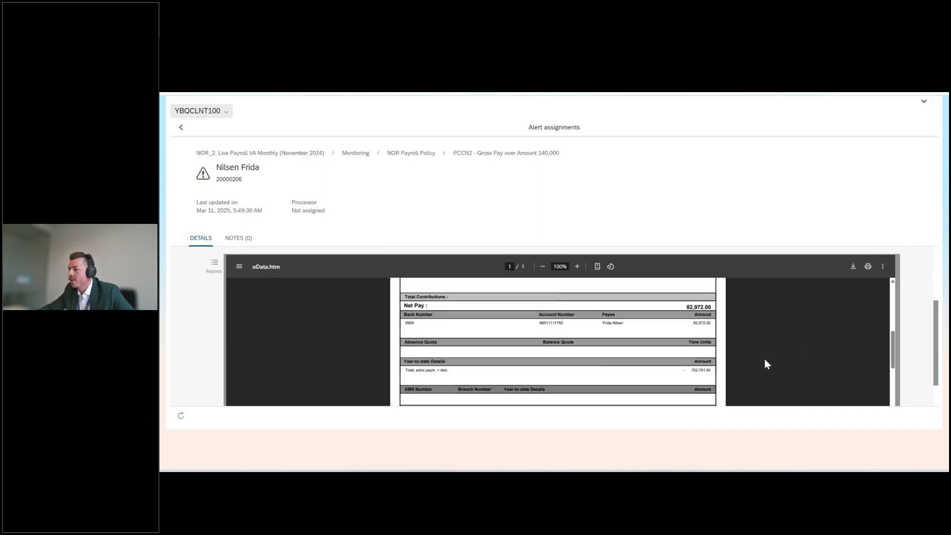
pyautogui.click(218, 267)
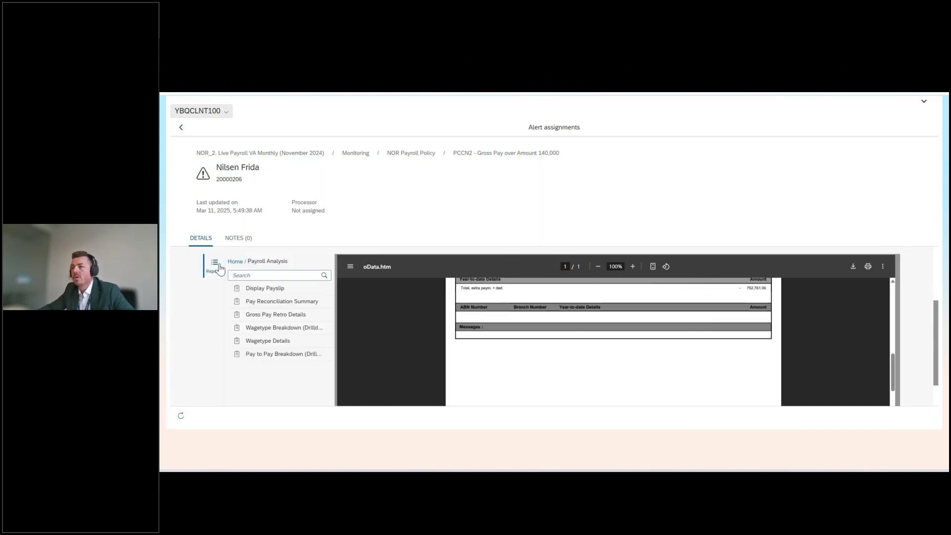
pyautogui.click(290, 304)
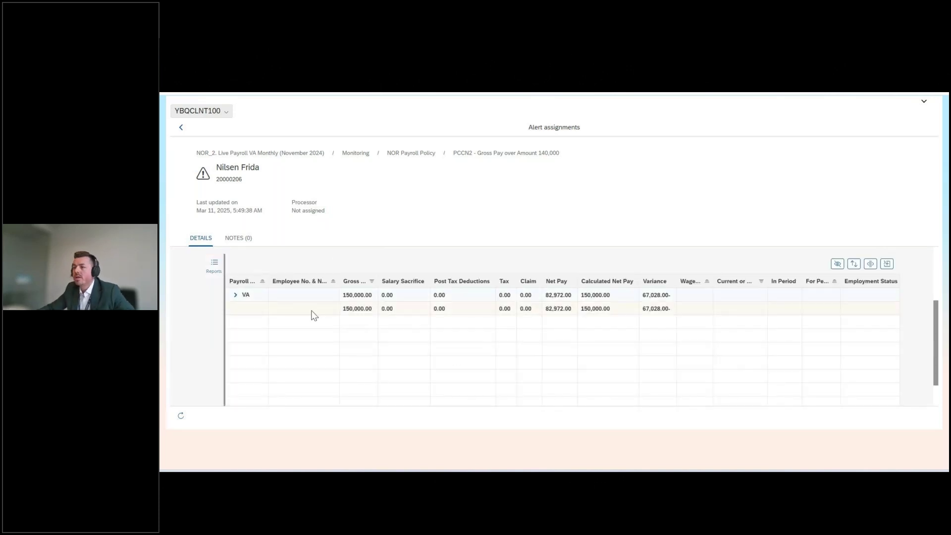
# Expand the VA group and employee row to show /560 at 82,972.00 and 1000 at 150,000.00
pyautogui.click(234, 295)
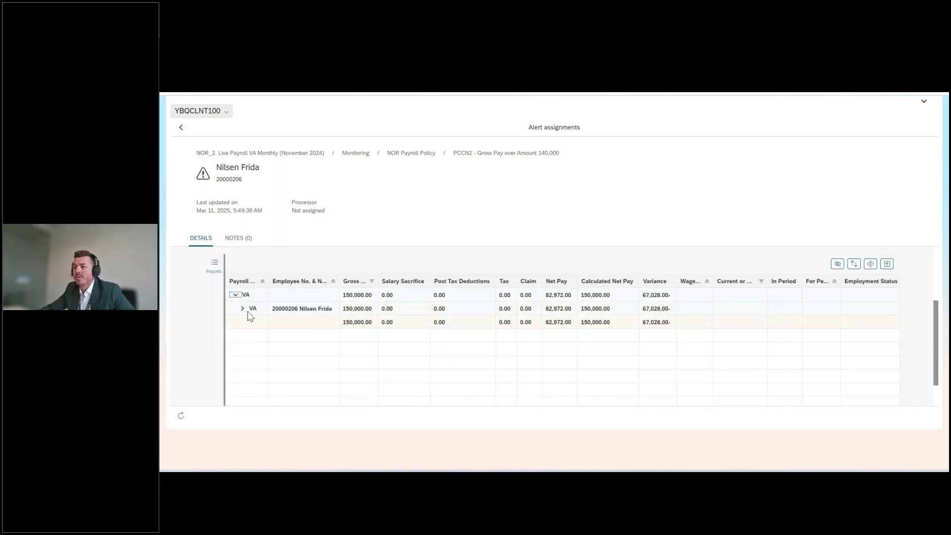
pyautogui.click(242, 308)
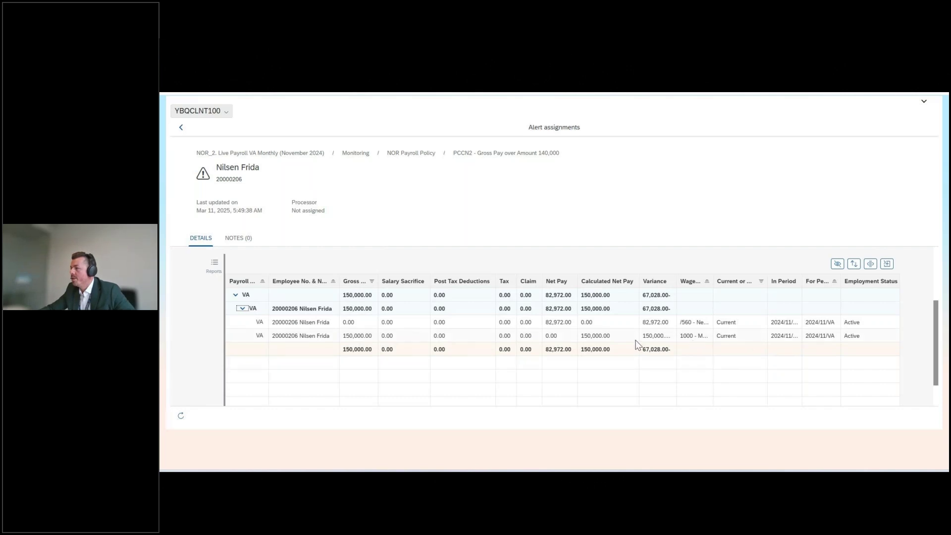
pyautogui.click(221, 266)
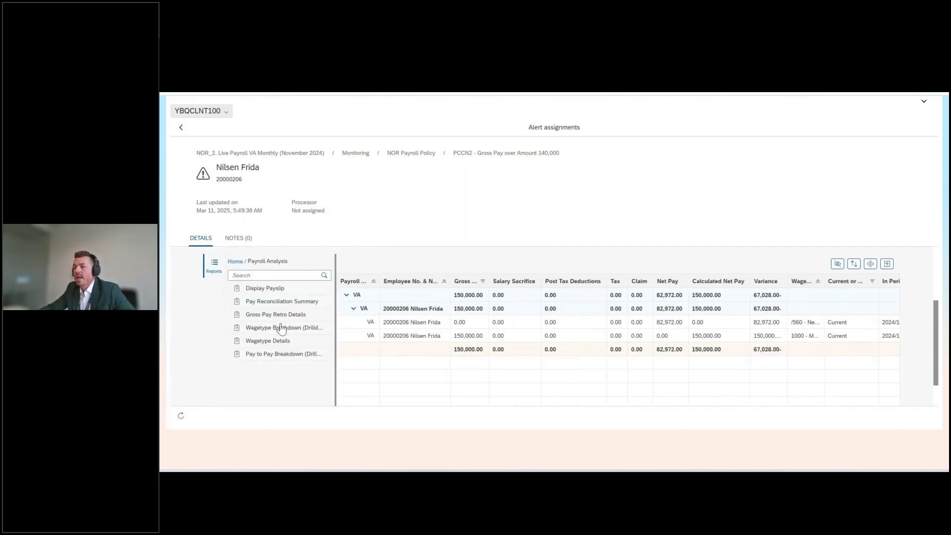
# Run the Wagetype Details report and widen its wage type description column
pyautogui.click(289, 342)
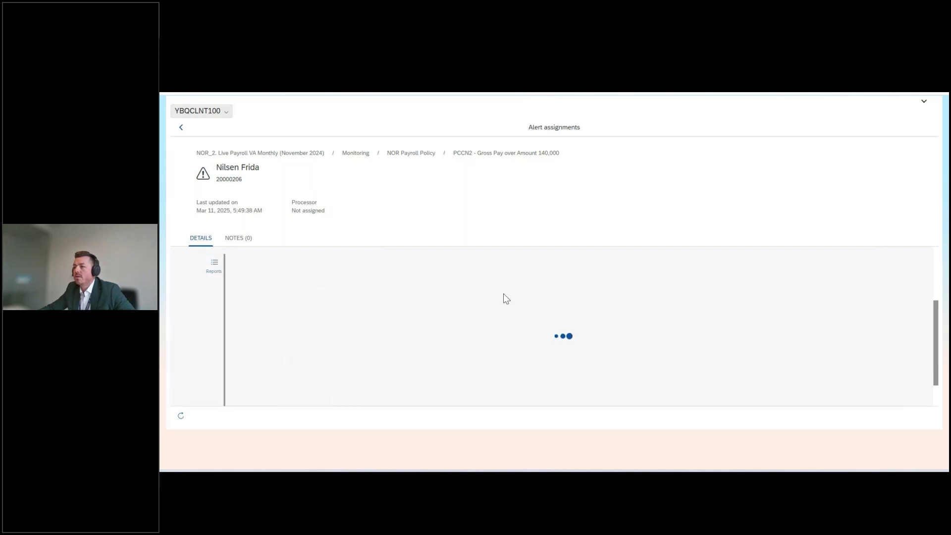
pyautogui.scroll(-1, 816, 308)
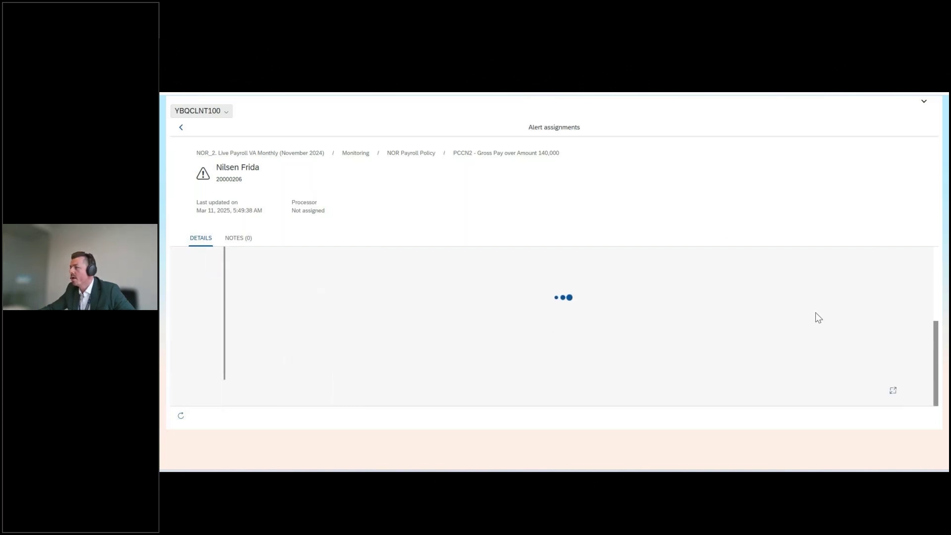
pyautogui.scroll(1, 813, 339)
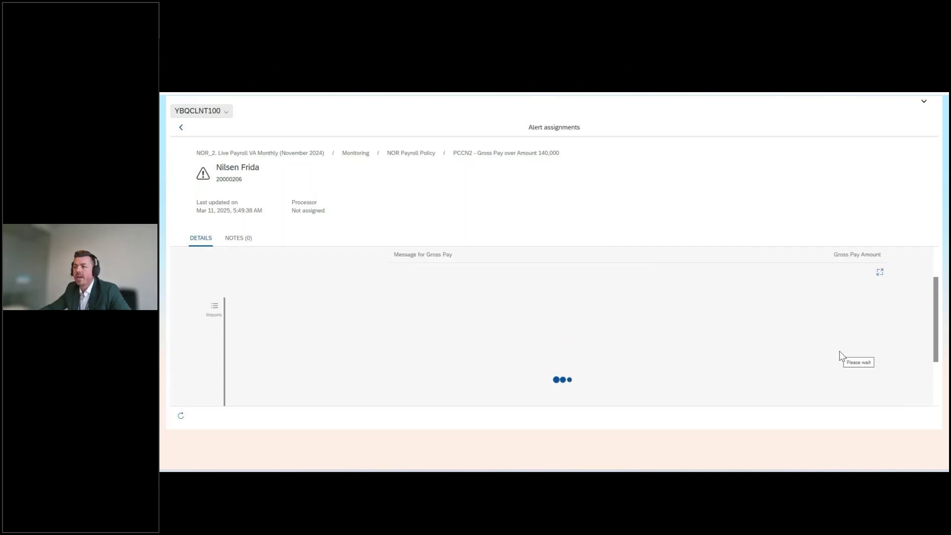
pyautogui.scroll(-1, 839, 352)
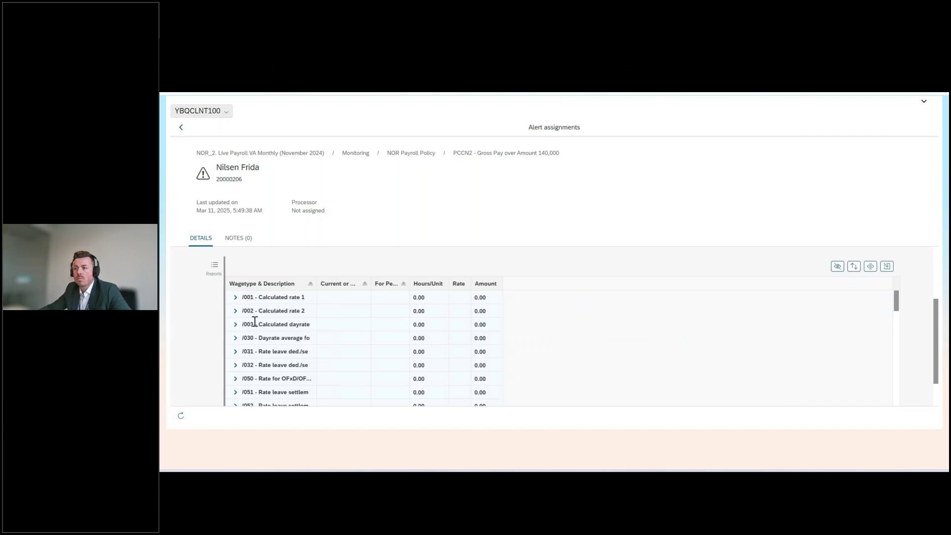
pyautogui.moveTo(318, 290); pyautogui.dragTo(373, 288)
pyautogui.scroll(-2, 638, 332)
# Expand the /101 Gross salary wage type down to its 2024/11/VA entry and widen the Amount column
pyautogui.click(236, 339)
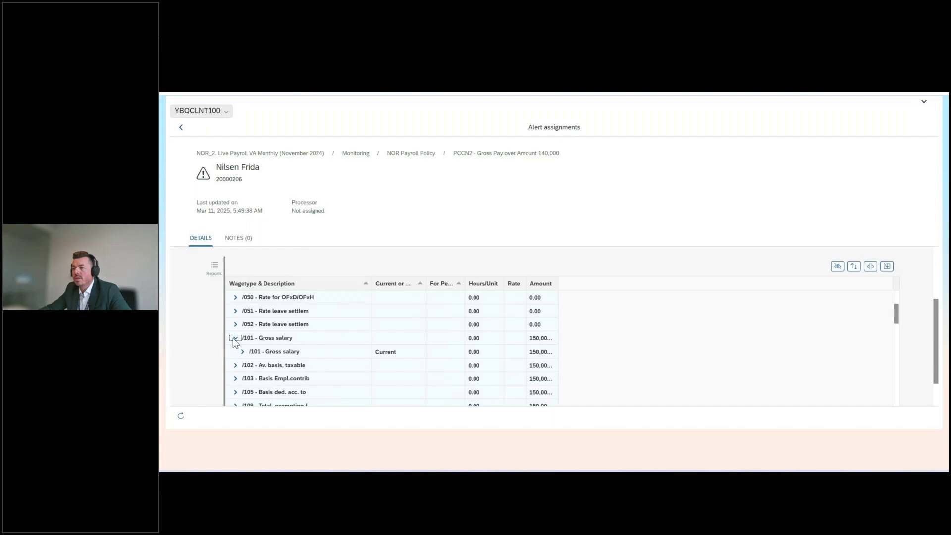
pyautogui.click(242, 352)
pyautogui.scroll(-1, 637, 361)
pyautogui.click(250, 325)
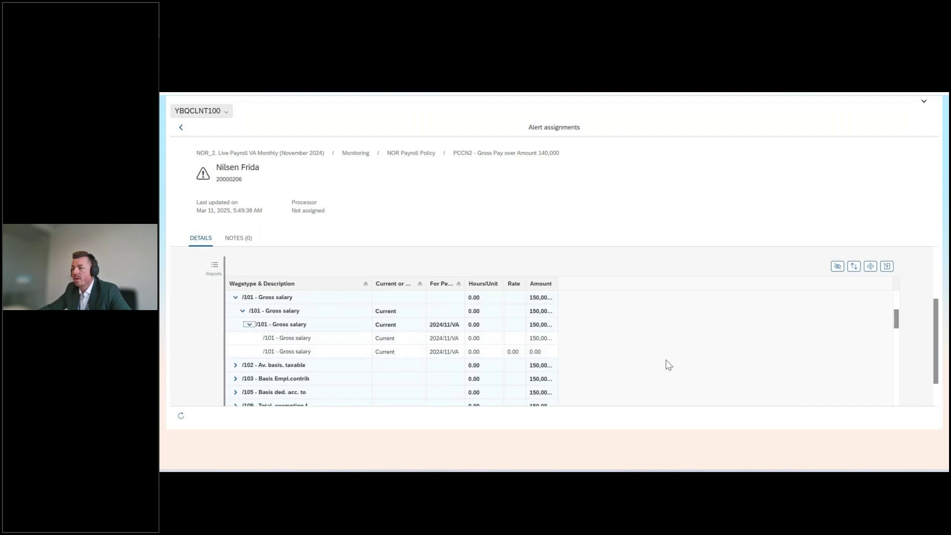
pyautogui.moveTo(559, 280); pyautogui.dragTo(651, 294)
pyautogui.scroll(-3, 291, 370)
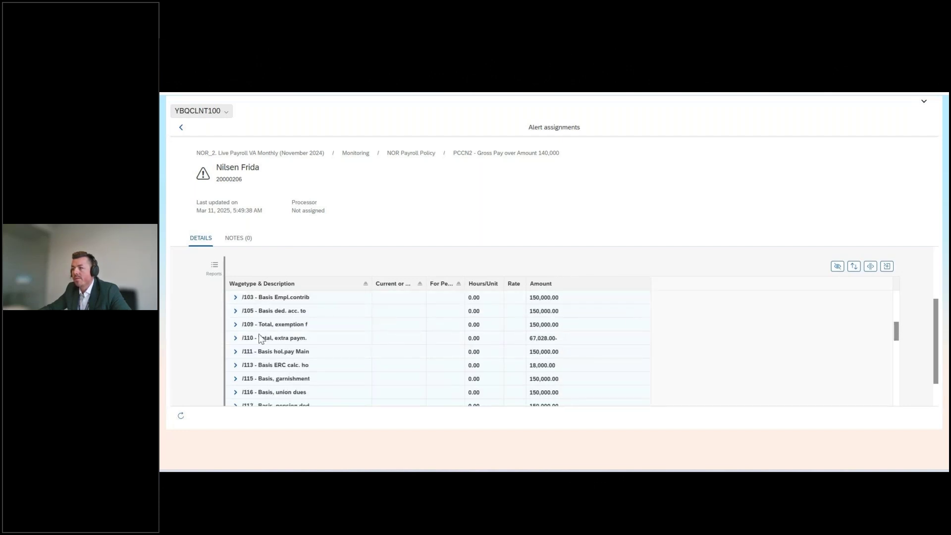
# Expand the /113 wage type to its 2024/11/VA detail rows, then return to the PCCN2 alert list
pyautogui.click(235, 366)
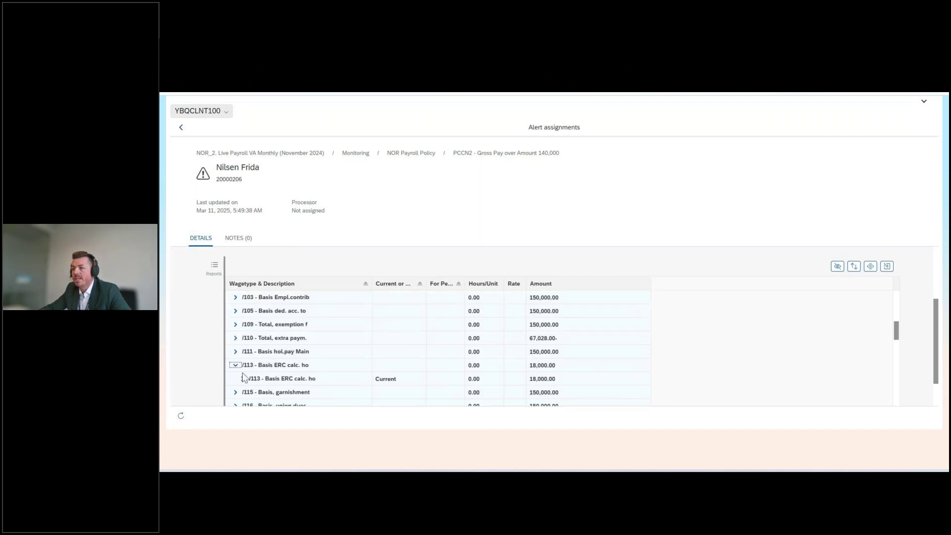
pyautogui.click(242, 379)
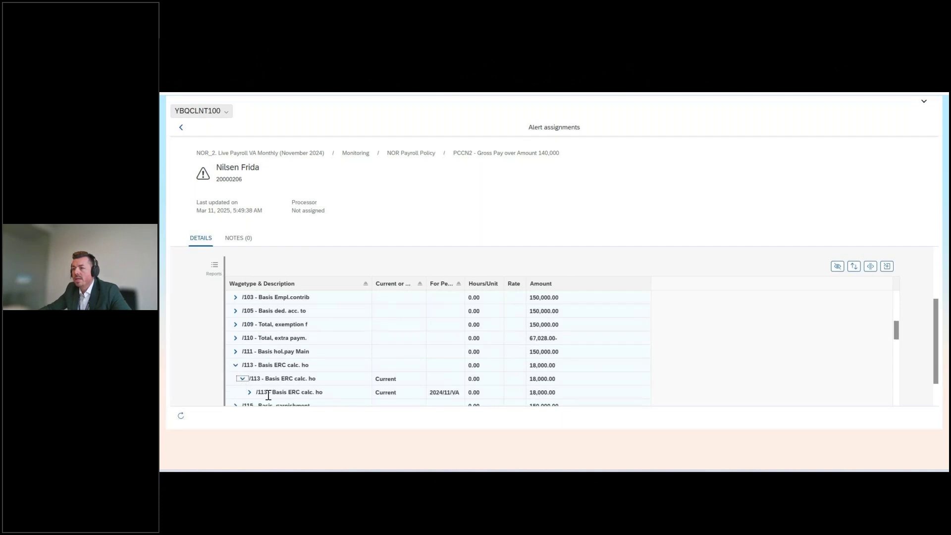
pyautogui.click(249, 393)
pyautogui.scroll(-1, 530, 379)
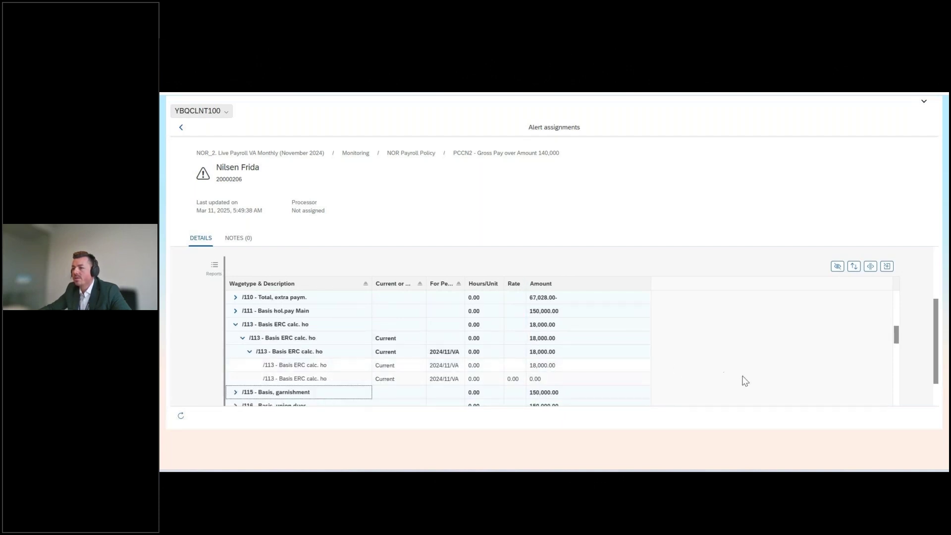
pyautogui.scroll(-3, 684, 375)
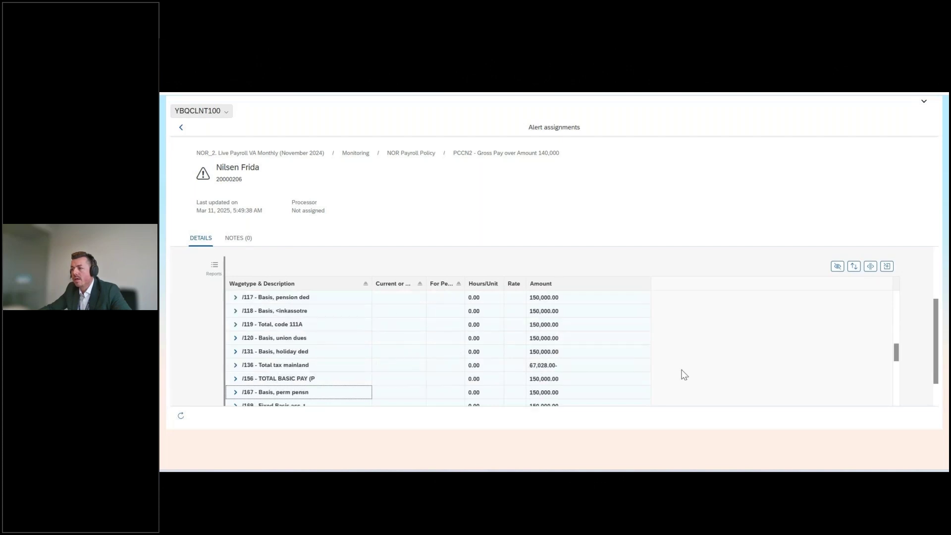
pyautogui.scroll(-5, 685, 375)
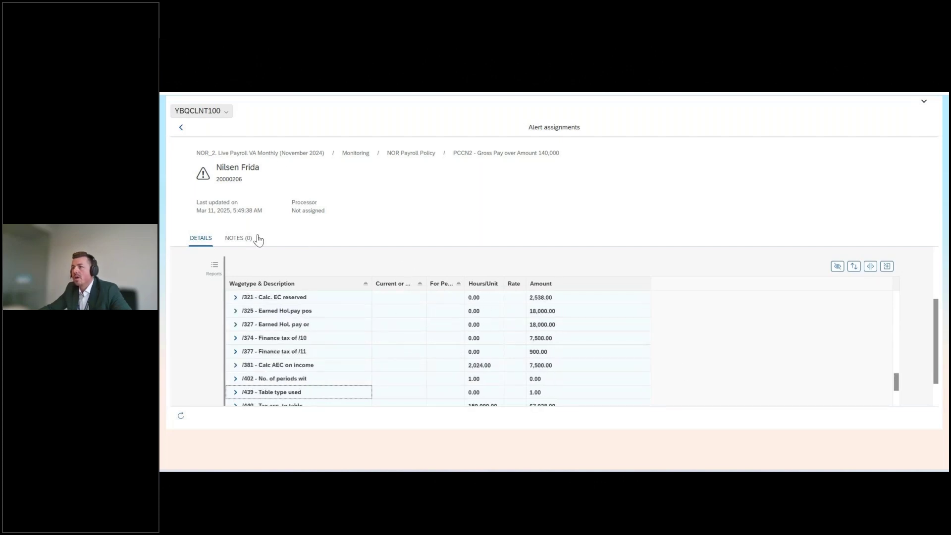
pyautogui.click(181, 127)
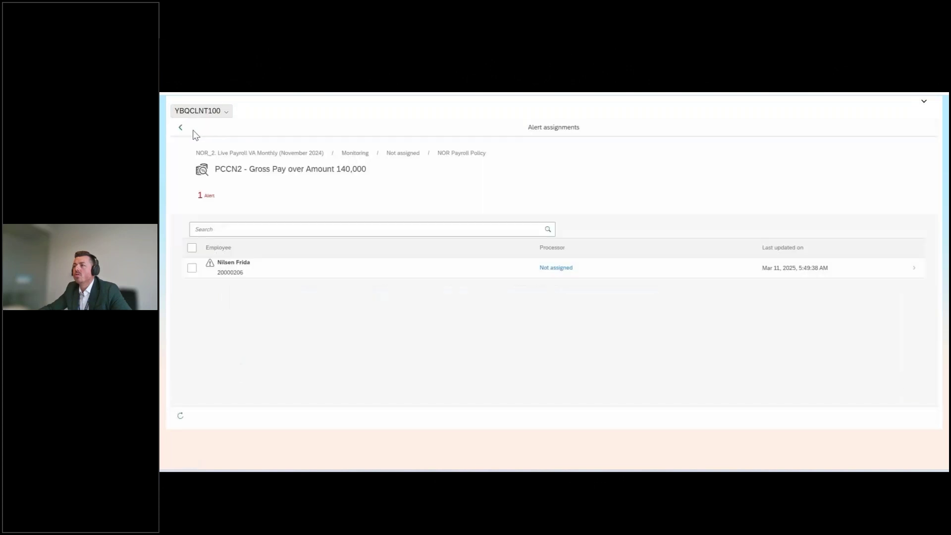
# Assign the employee's PCCN2 gross-pay alert to a processor and go back to the NOR Payroll Policy rules
pyautogui.click(192, 268)
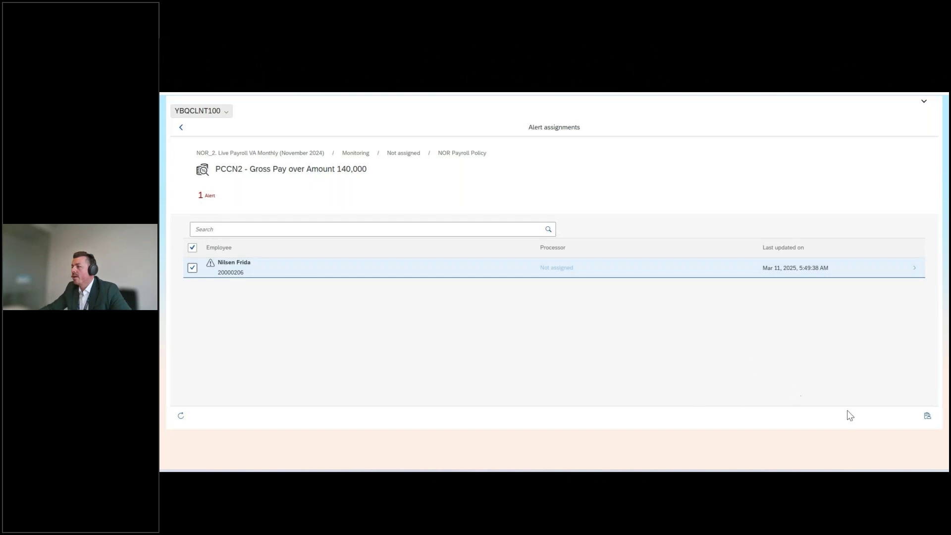
pyautogui.click(927, 416)
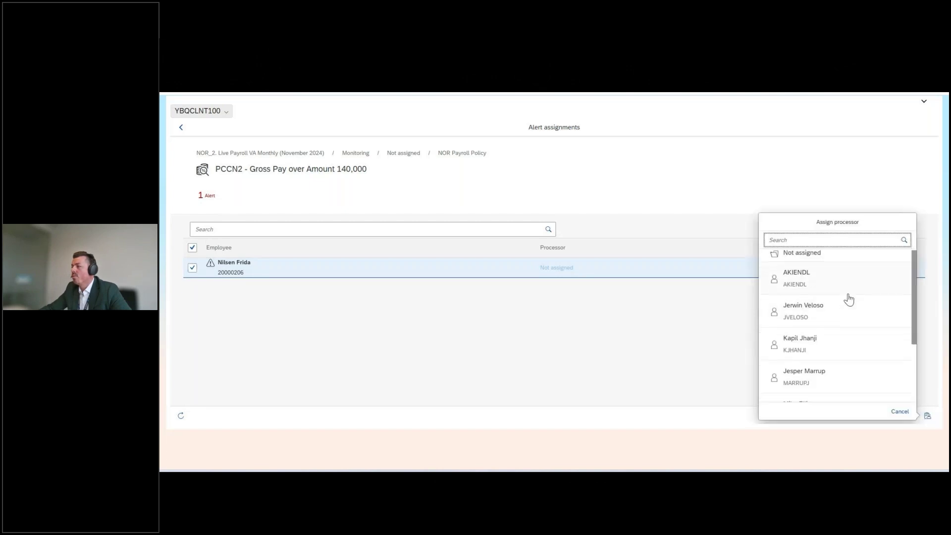
pyautogui.scroll(-2, 849, 299)
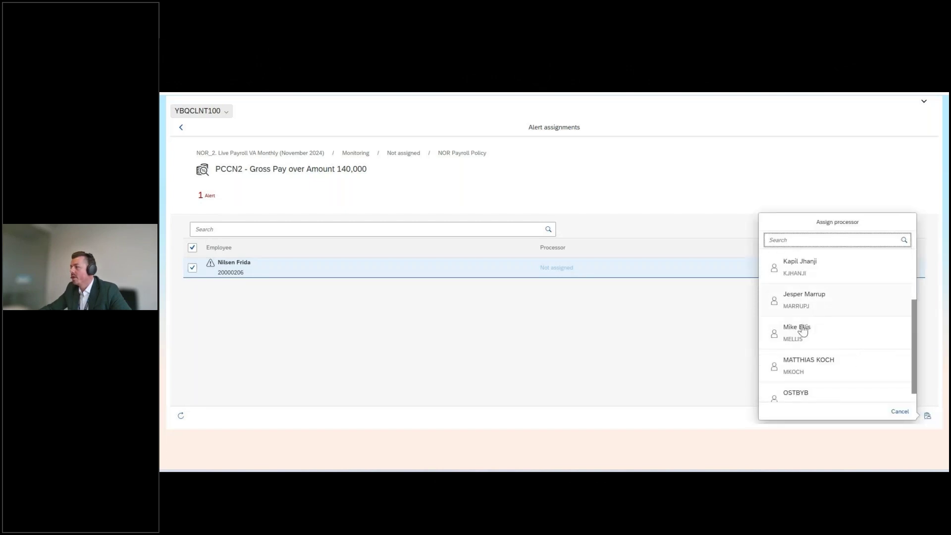
pyautogui.click(809, 303)
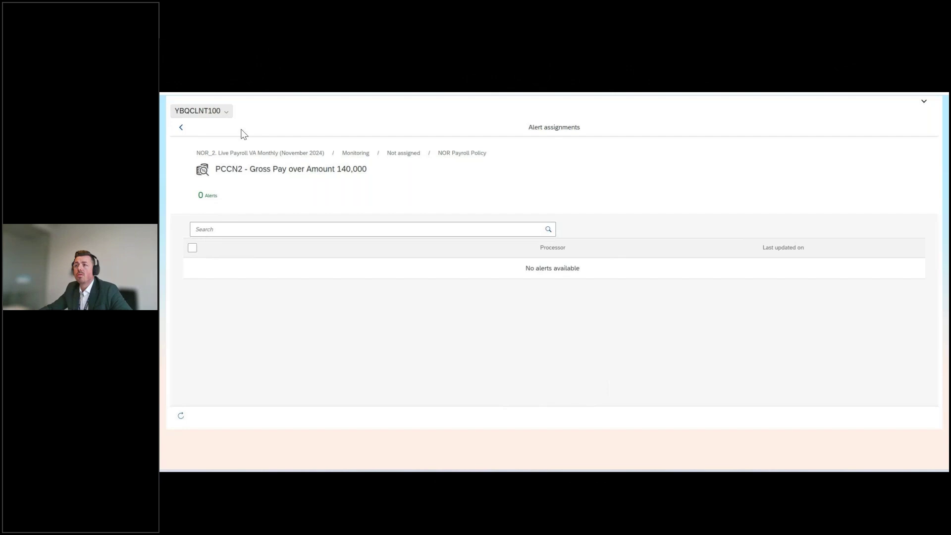
pyautogui.click(181, 129)
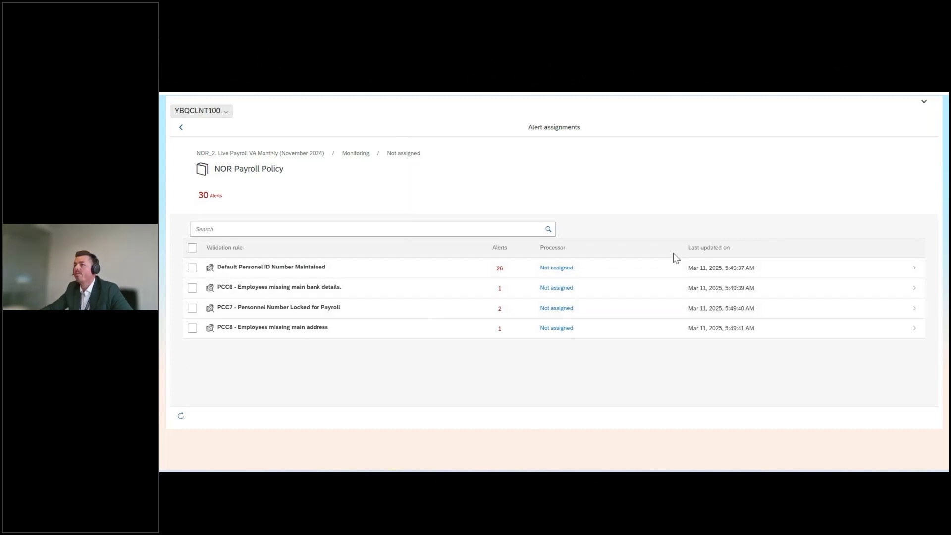
# Go to the PeopleHub home page and launch the Norway Payroll Simulation tile under Payroll
pyautogui.click(924, 103)
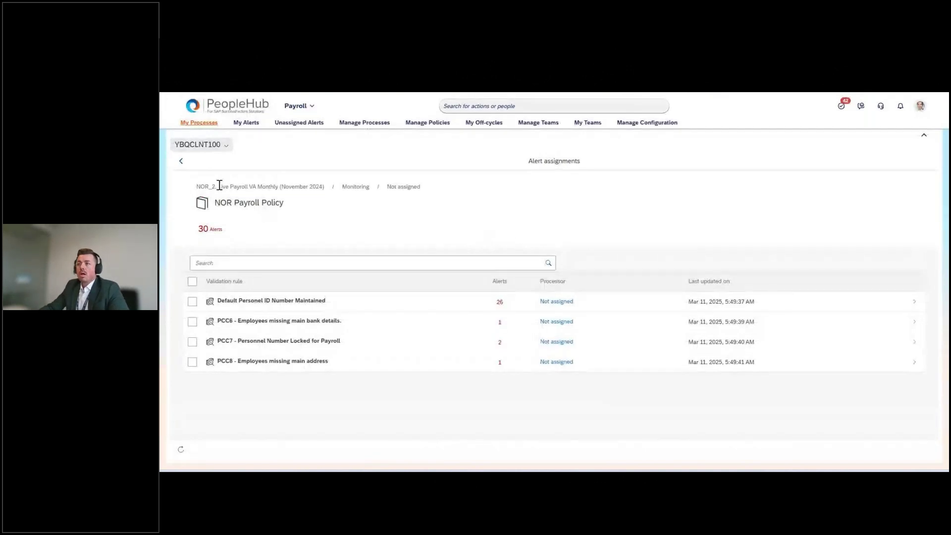
pyautogui.click(206, 110)
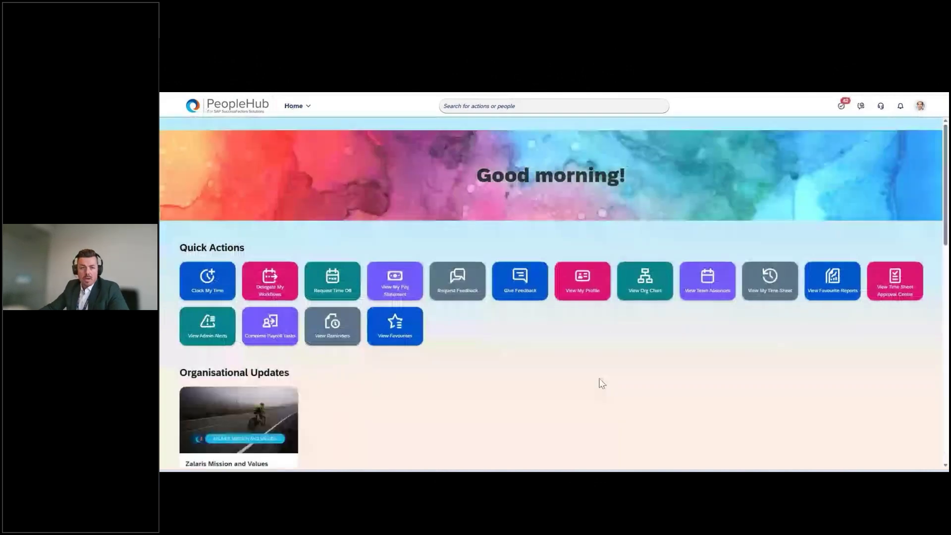
pyautogui.scroll(-1, 602, 383)
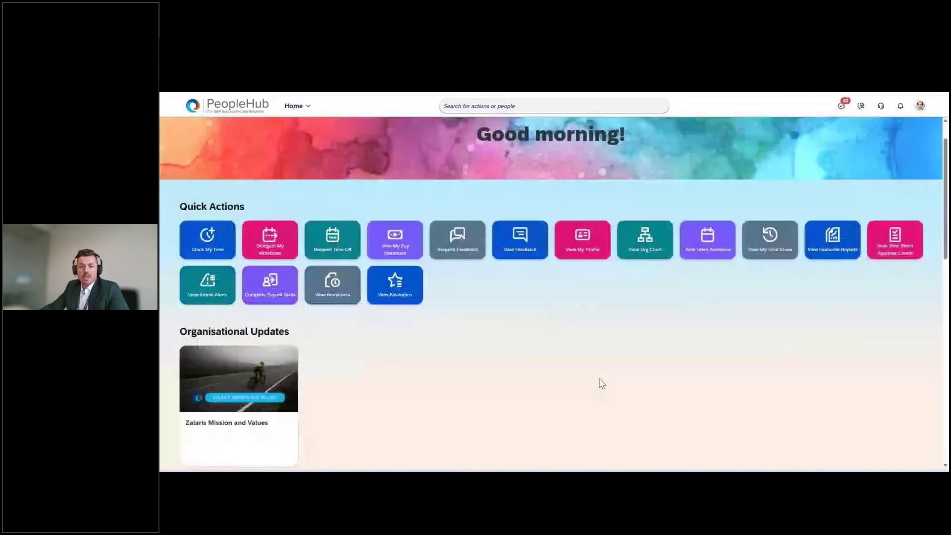
pyautogui.scroll(1, 601, 384)
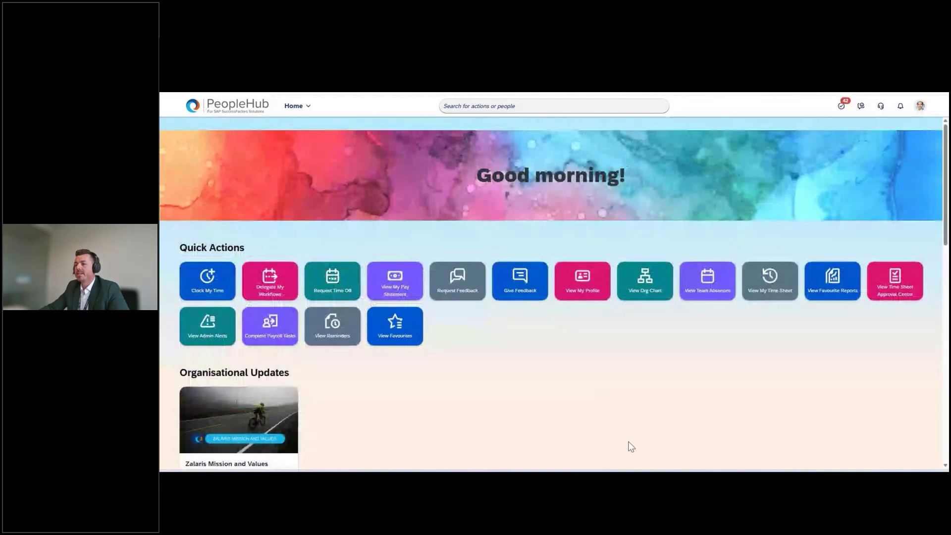
pyautogui.scroll(-1, 633, 444)
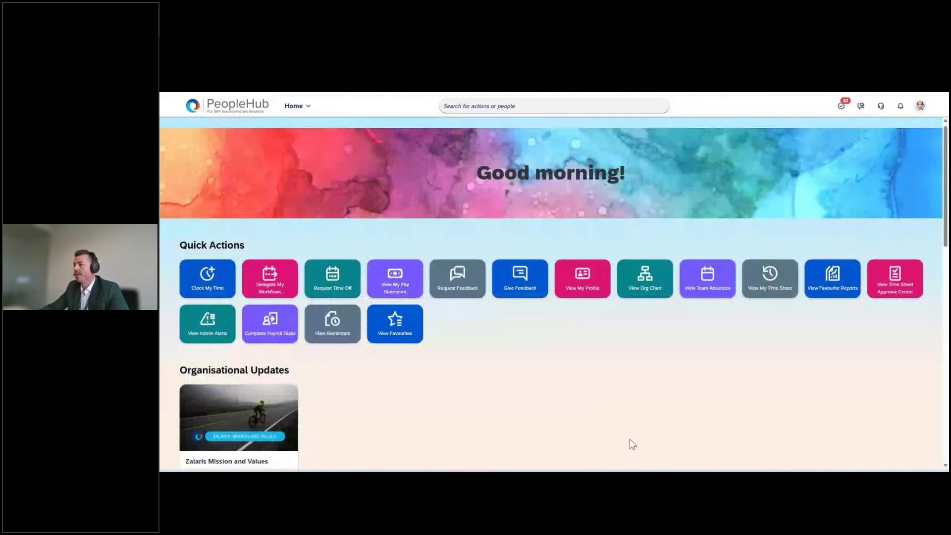
pyautogui.scroll(-3, 630, 440)
pyautogui.scroll(-4, 629, 433)
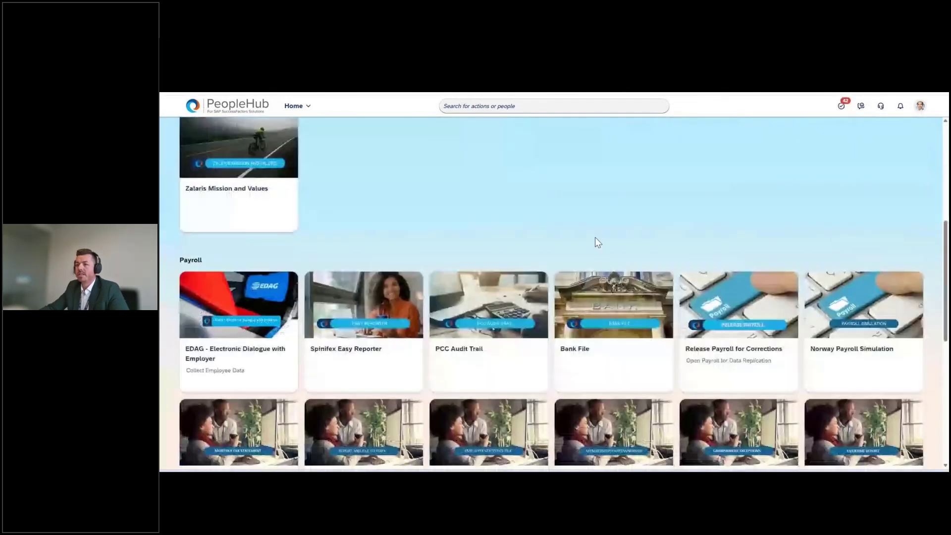
pyautogui.scroll(-1, 596, 239)
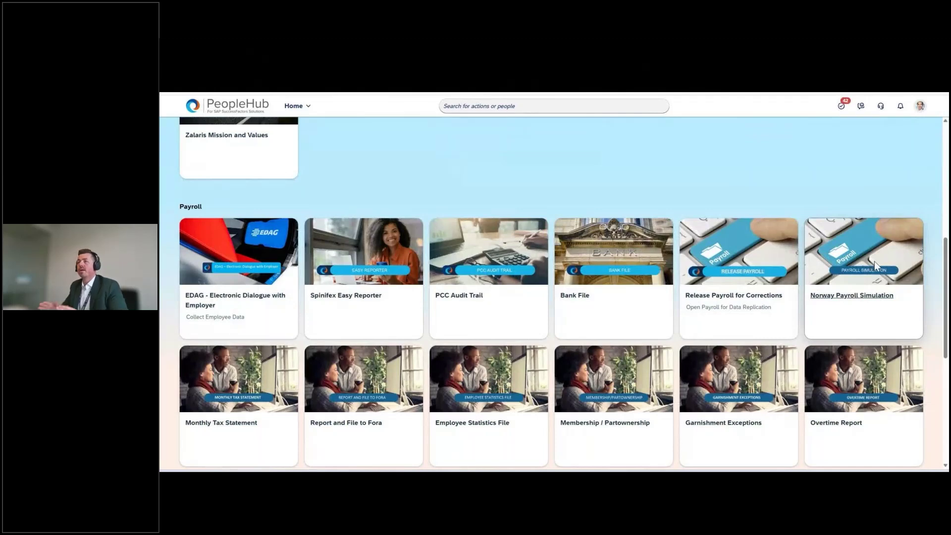
pyautogui.click(874, 262)
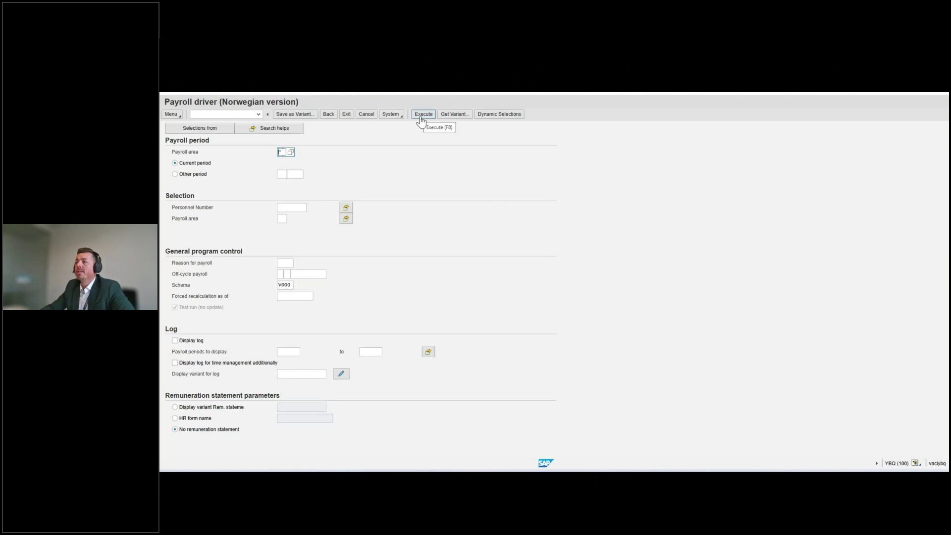
# Load the DEMO_NORWAY variant: payroll area VA, period 10/2024, payslip form ZHR_PAYSLIP_NO
pyautogui.click(443, 115)
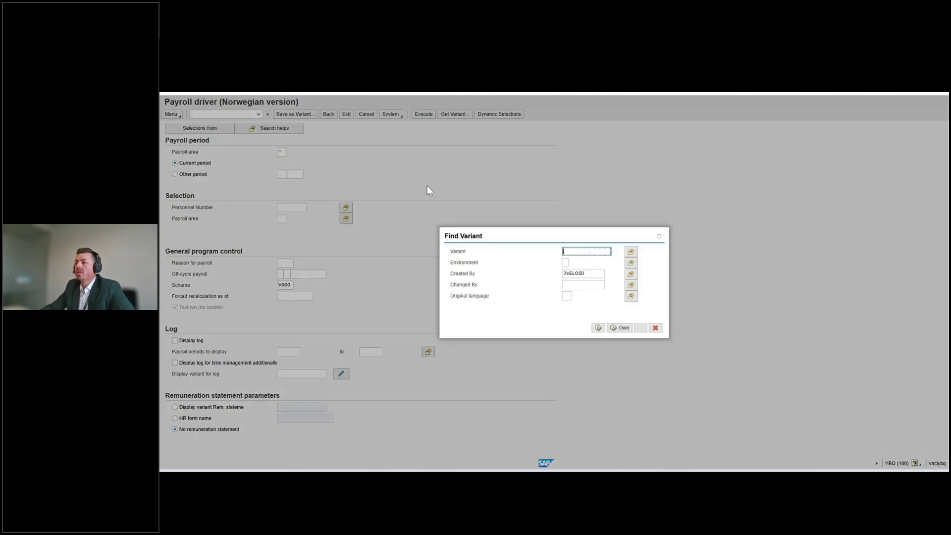
pyautogui.click(598, 329)
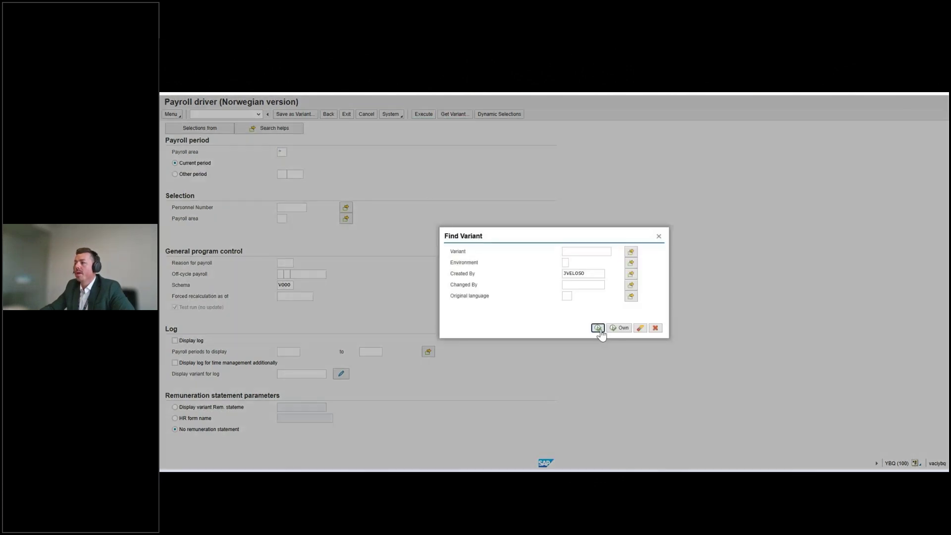
pyautogui.click(641, 316)
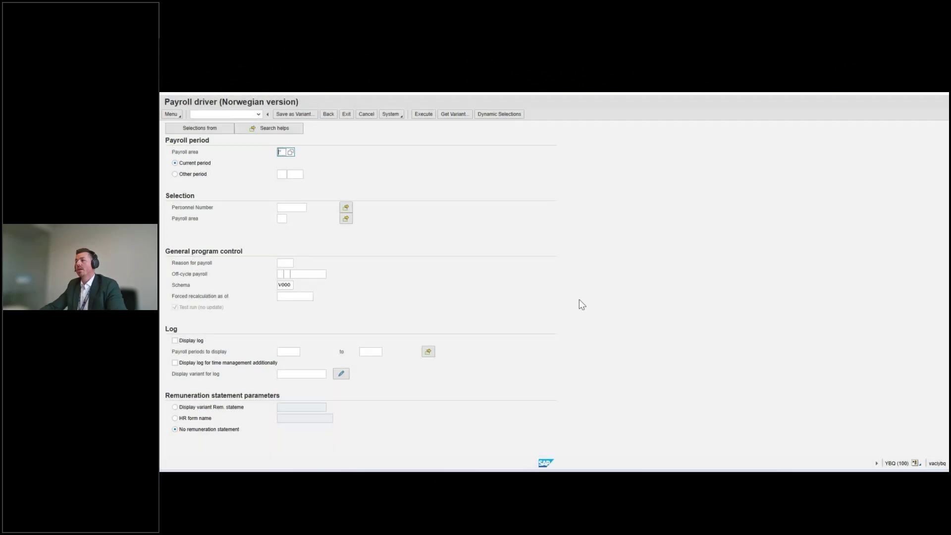
pyautogui.click(454, 115)
pyautogui.click(598, 328)
pyautogui.click(372, 212)
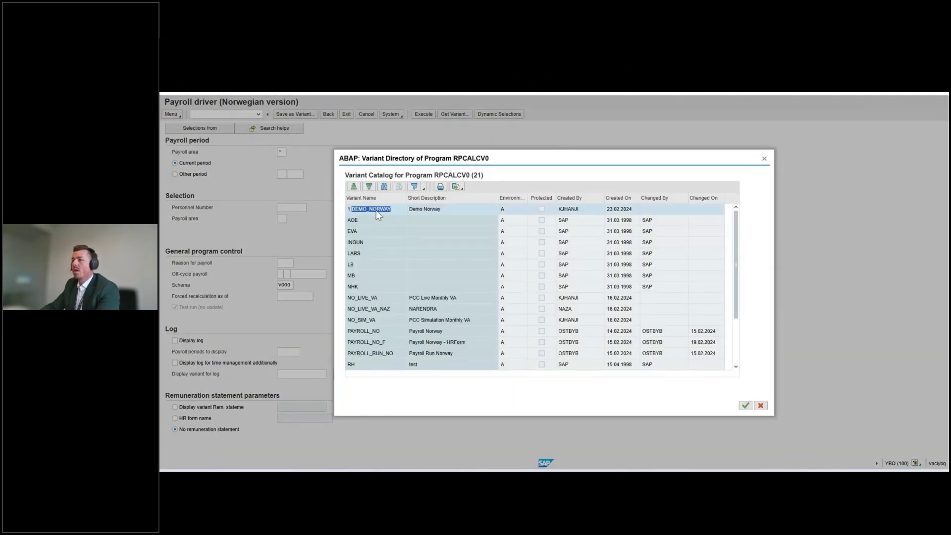
pyautogui.click(292, 174)
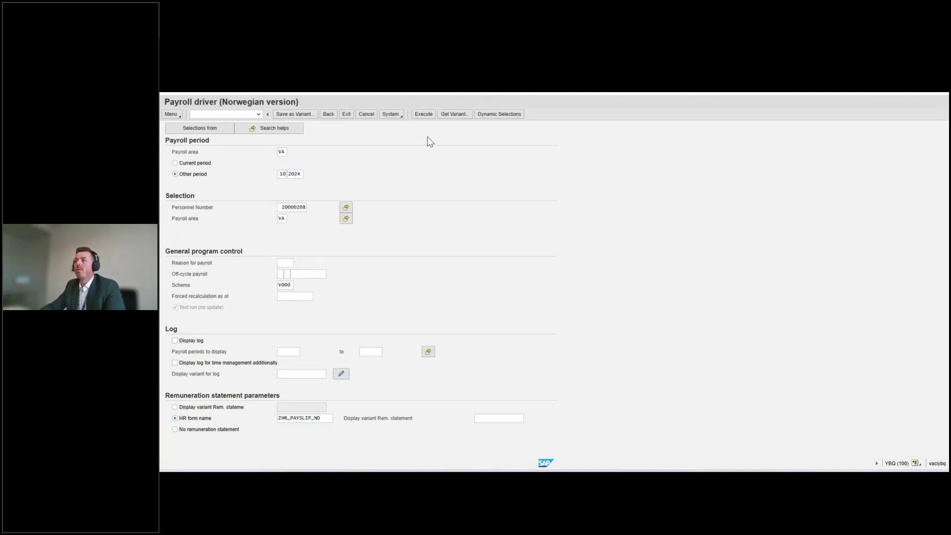
# Execute the simulation, review the payment advice with net pay 41,315.25, and return to PeopleHub
pyautogui.click(422, 116)
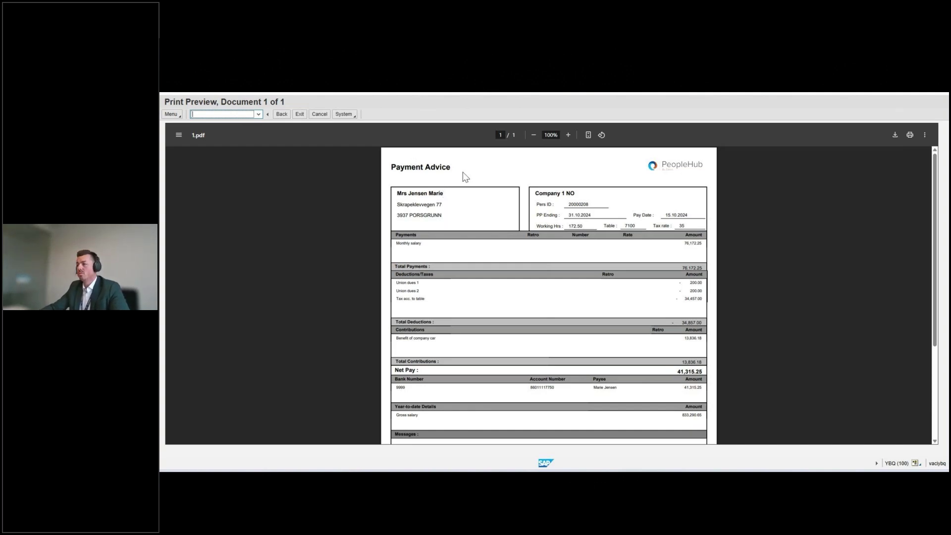
pyautogui.scroll(-3, 782, 248)
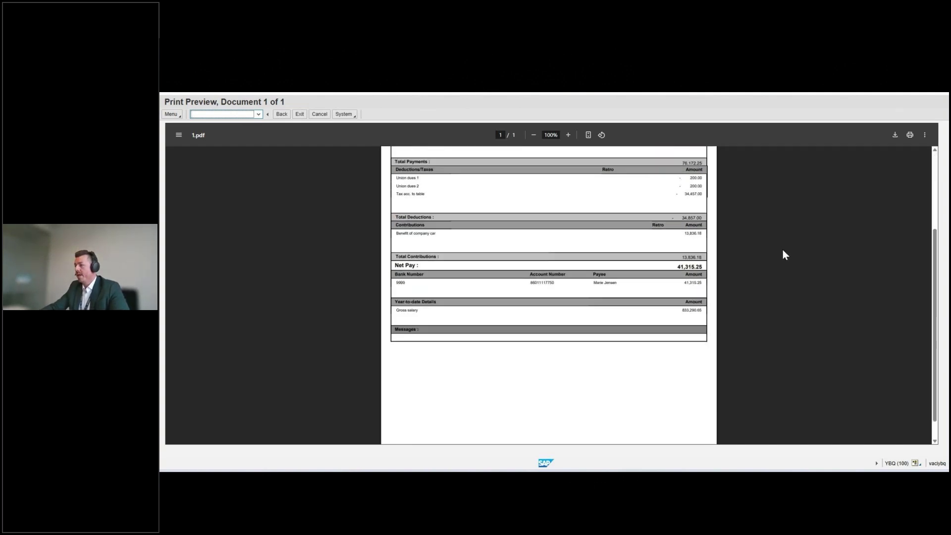
pyautogui.scroll(3, 785, 253)
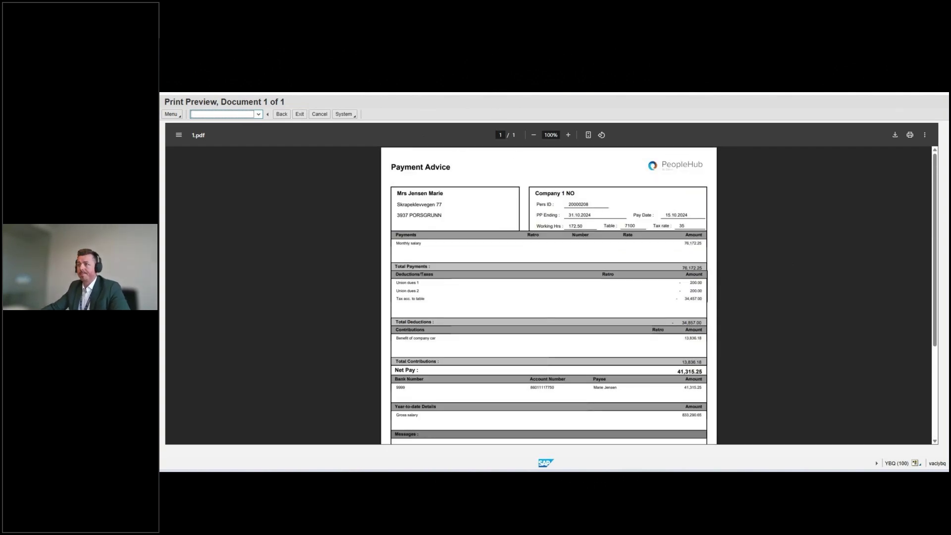
pyautogui.click(356, 93)
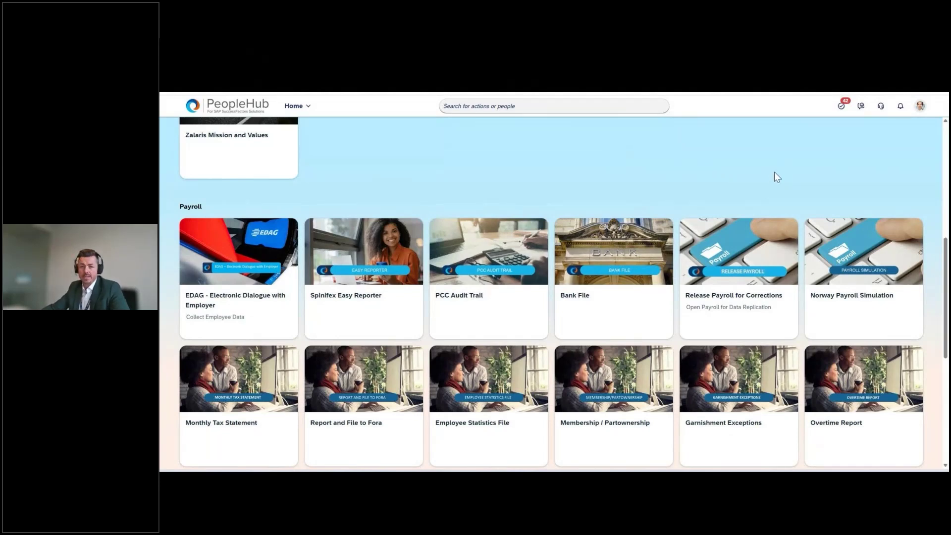
# Open the Spinifex Easy Reporter tile from the Payroll section
pyautogui.click(355, 294)
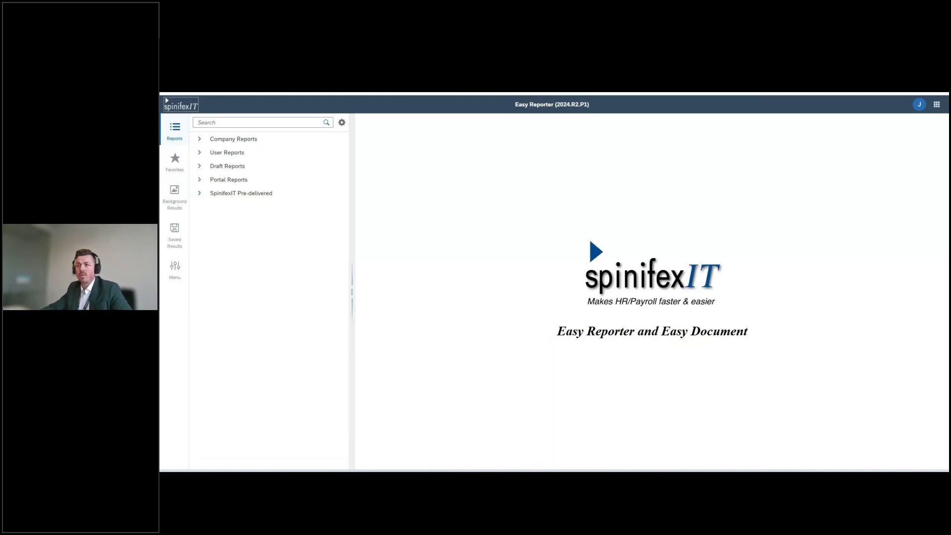
# Expand the SpinifexIT Pre-delivered, Easy Reporting Suite, Payroll Reports and HR Reports folders
pyautogui.click(198, 196)
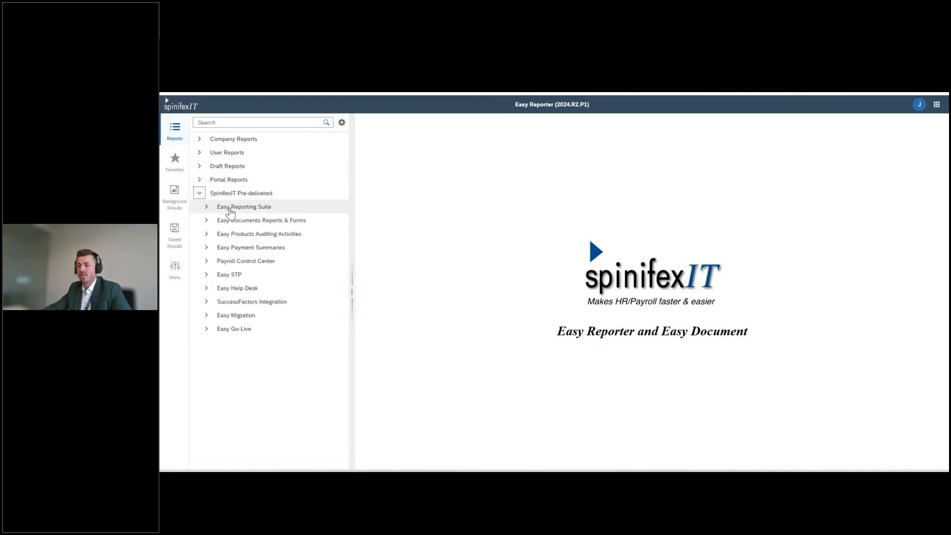
pyautogui.click(210, 208)
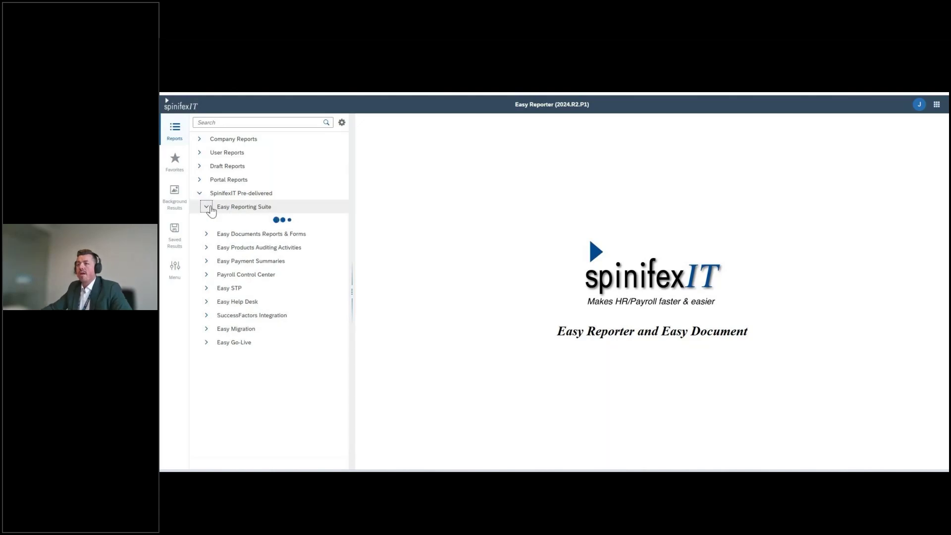
pyautogui.click(215, 221)
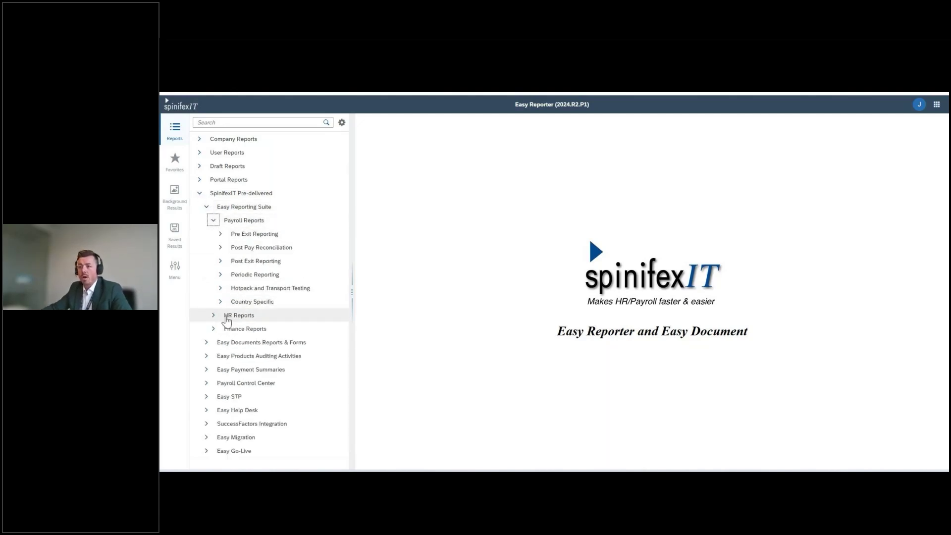
pyautogui.click(214, 317)
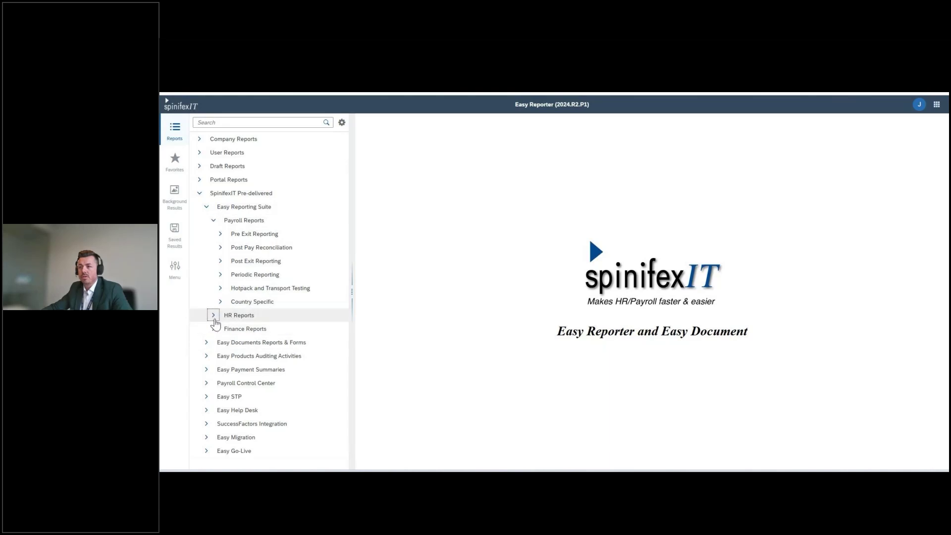
# Expand Post Pay Reconciliation, Post Exit and Pre Exit Reporting with a wider tree, then view Favorites
pyautogui.click(221, 248)
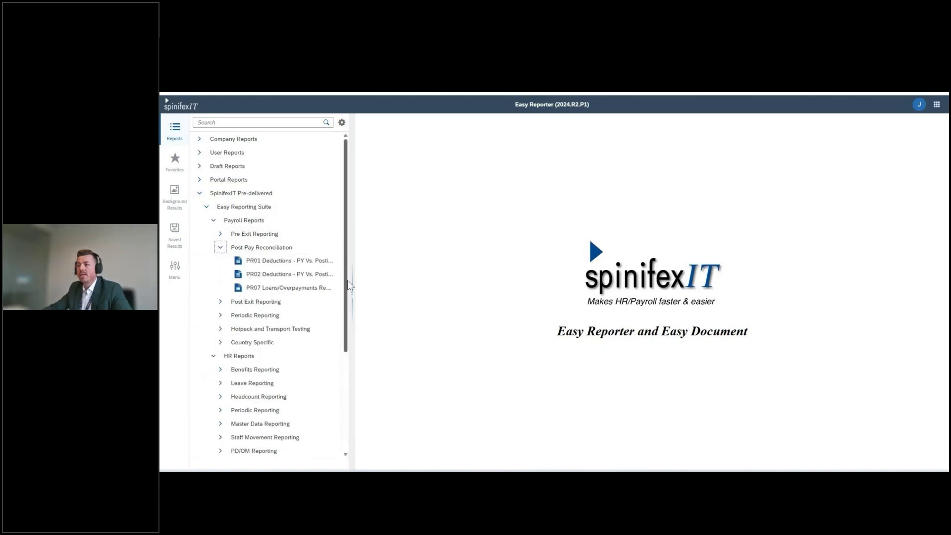
pyautogui.moveTo(352, 285); pyautogui.dragTo(461, 285)
pyautogui.click(220, 301)
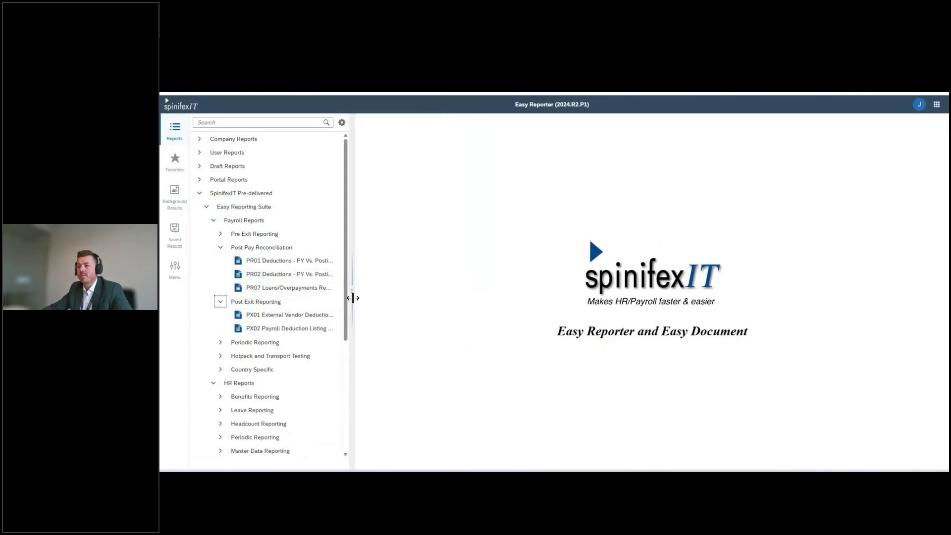
pyautogui.moveTo(352, 295); pyautogui.dragTo(441, 297)
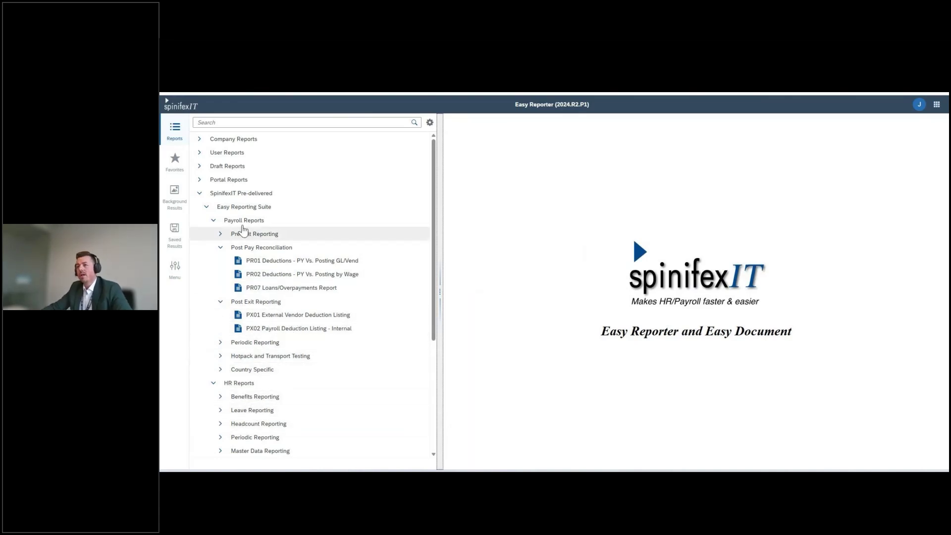
pyautogui.click(220, 234)
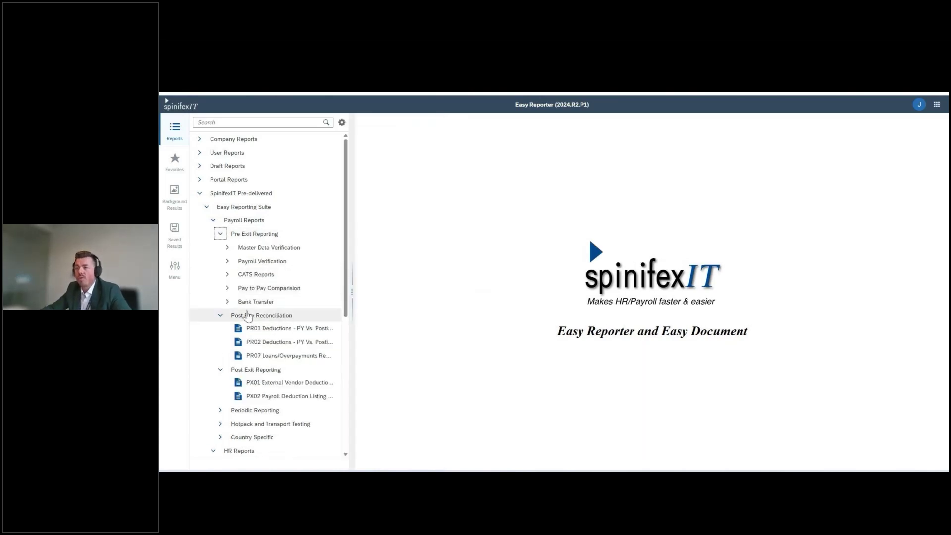
pyautogui.click(175, 169)
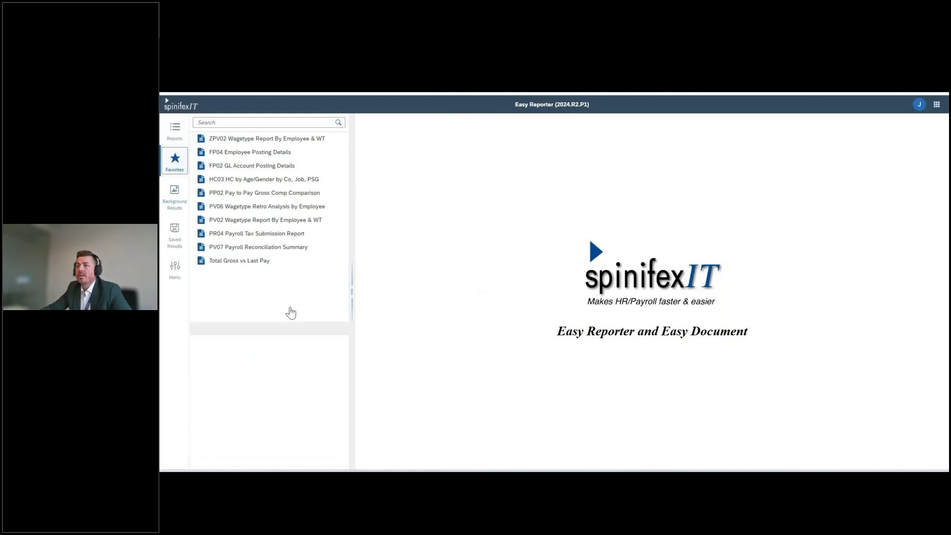
# Run ZPV02 Wagetype Report By Employee & WT with payroll area VA - Maanedlig NO
pyautogui.click(292, 140)
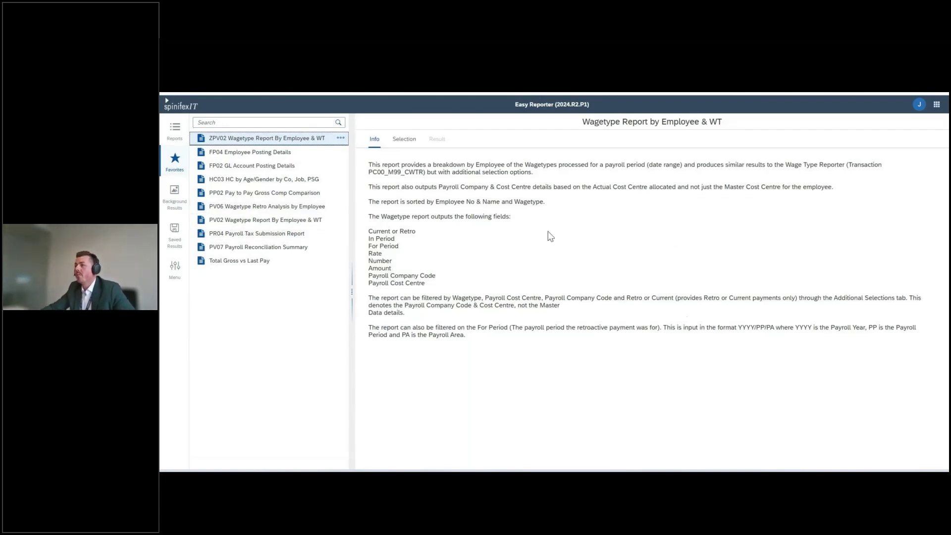
pyautogui.click(404, 139)
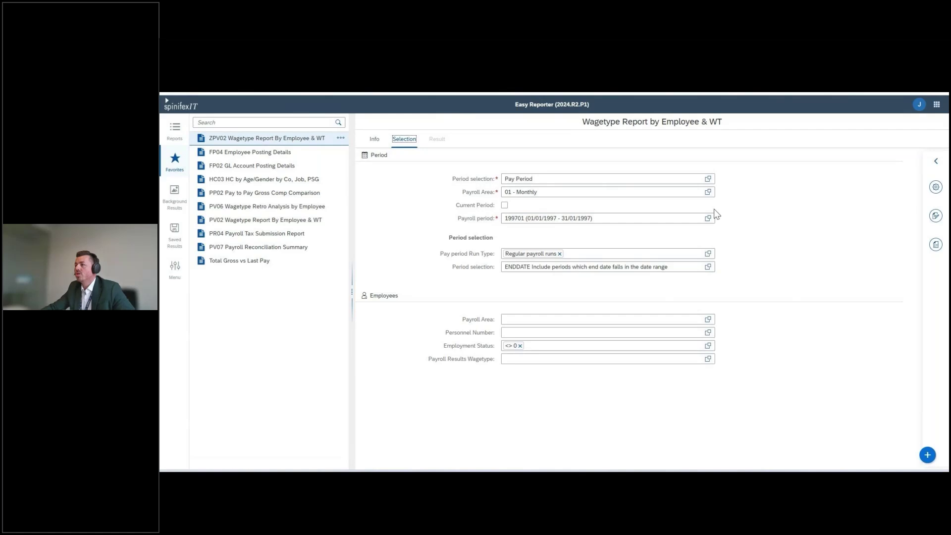
pyautogui.click(708, 192)
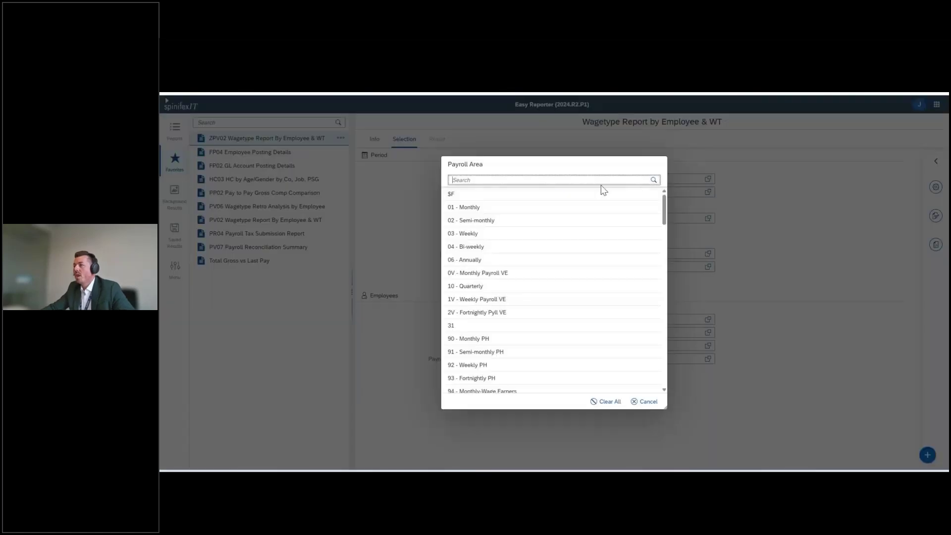
pyautogui.scroll(-3, 592, 270)
pyautogui.scroll(-10, 595, 268)
pyautogui.scroll(-5, 539, 296)
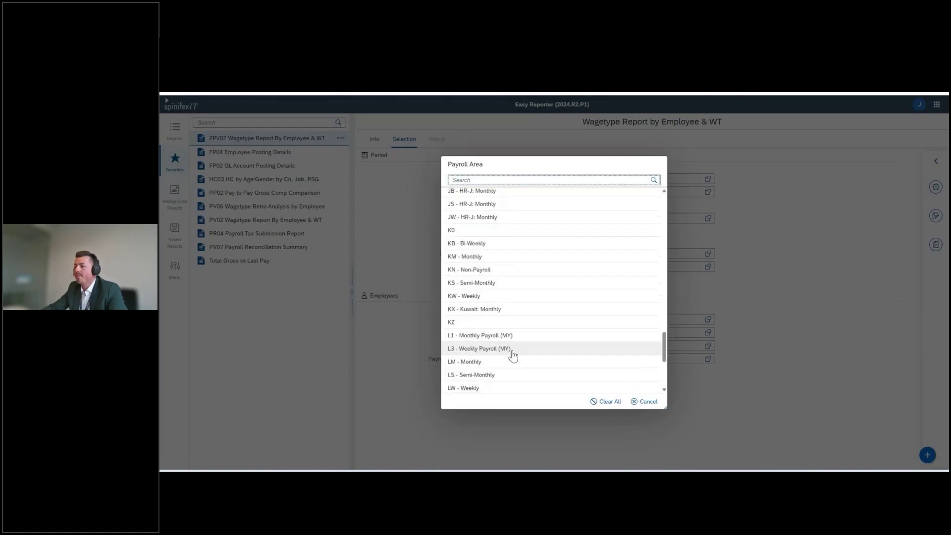
pyautogui.click(488, 180)
pyautogui.write('no')
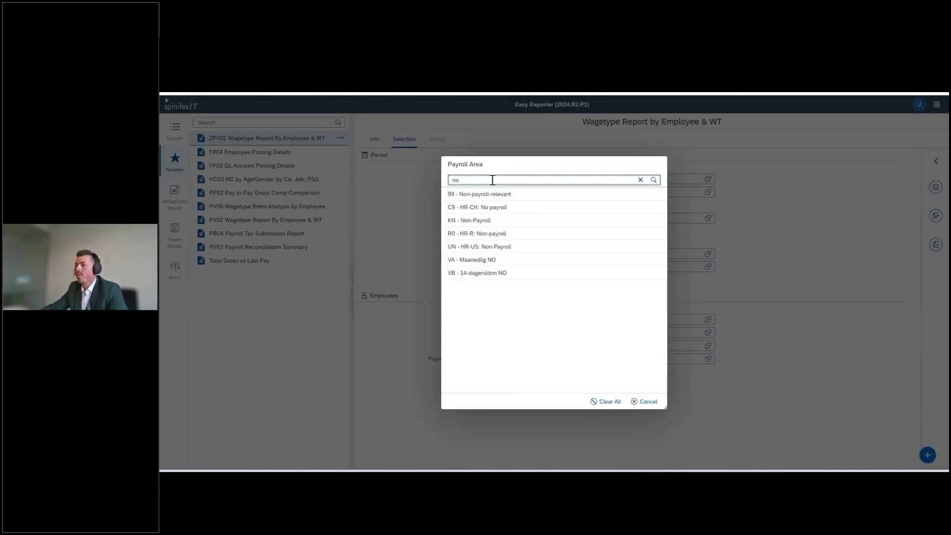
pyautogui.click(495, 261)
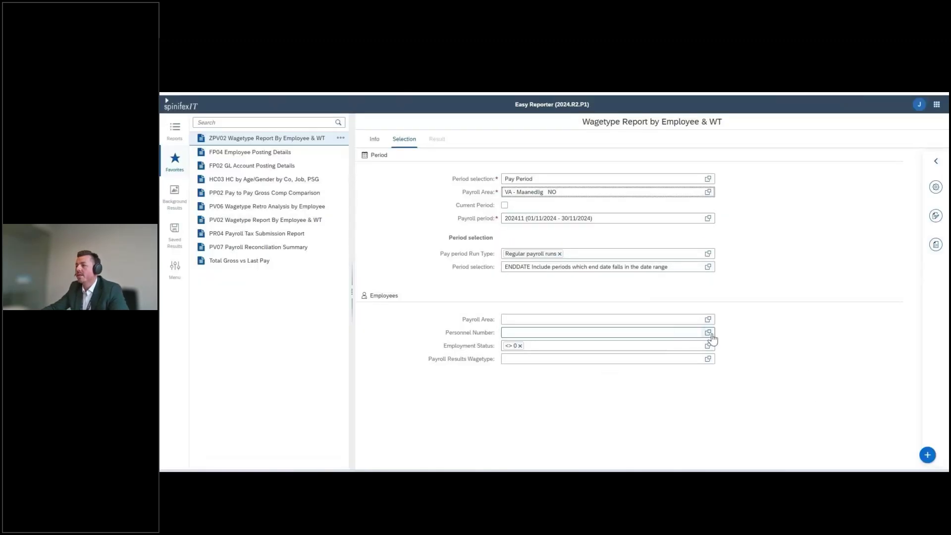
pyautogui.click(928, 455)
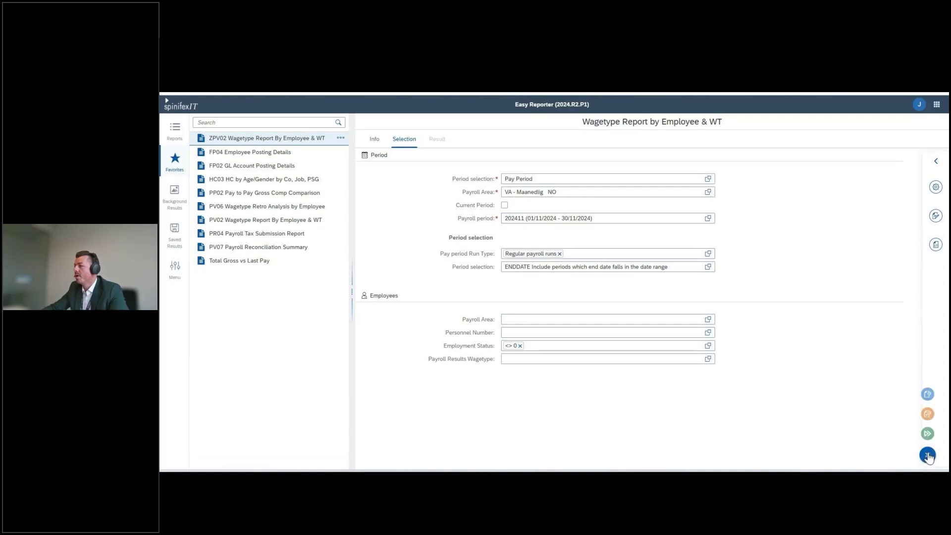
pyautogui.click(928, 434)
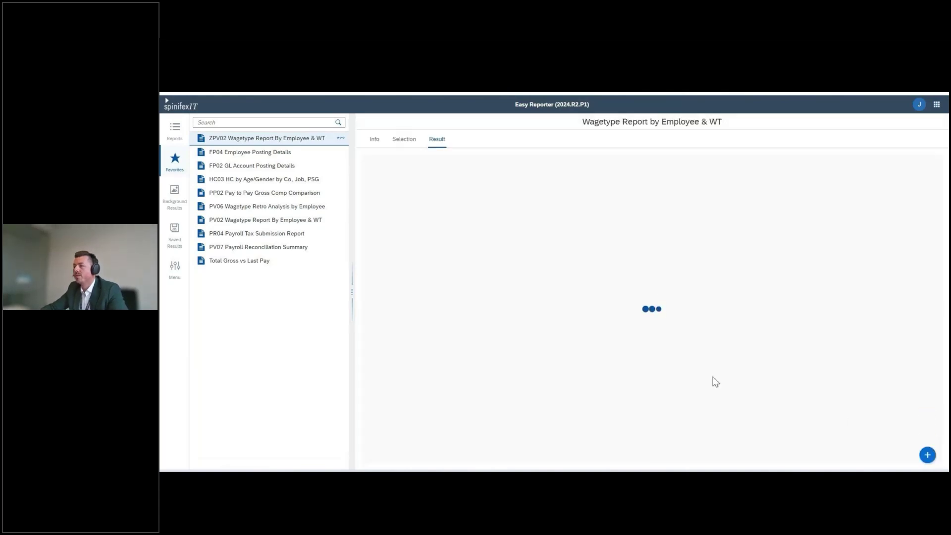
# Widen the result pane and scroll across each employee's wage type amounts, checking export options
pyautogui.moveTo(354, 293); pyautogui.dragTo(311, 297)
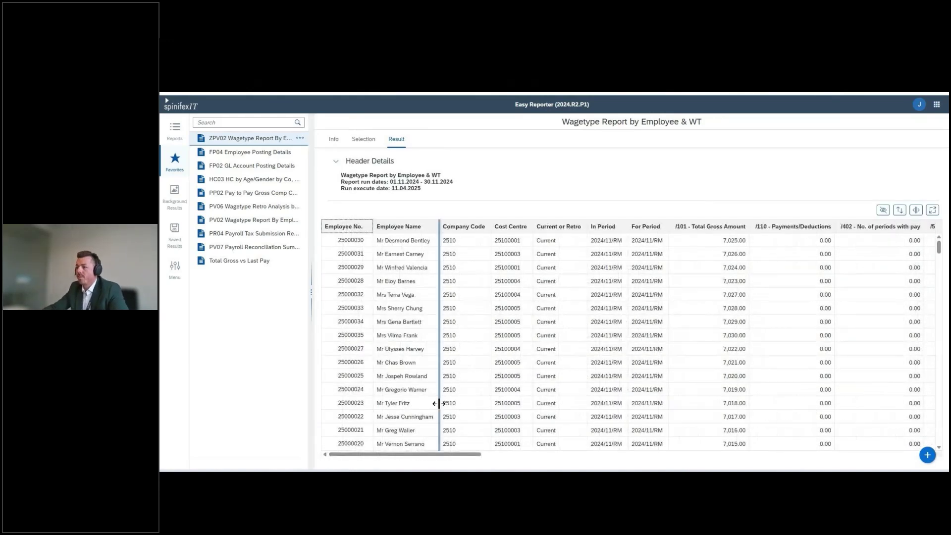
pyautogui.moveTo(452, 456)
pyautogui.mouseDown()
pyautogui.moveTo(489, 458)
pyautogui.moveTo(449, 457)
pyautogui.mouseUp()
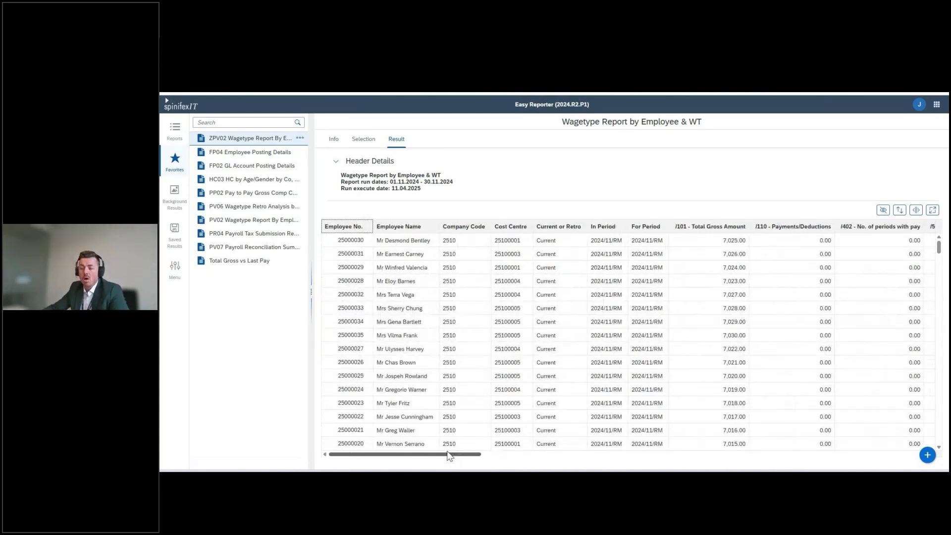
pyautogui.moveTo(449, 456); pyautogui.dragTo(514, 467)
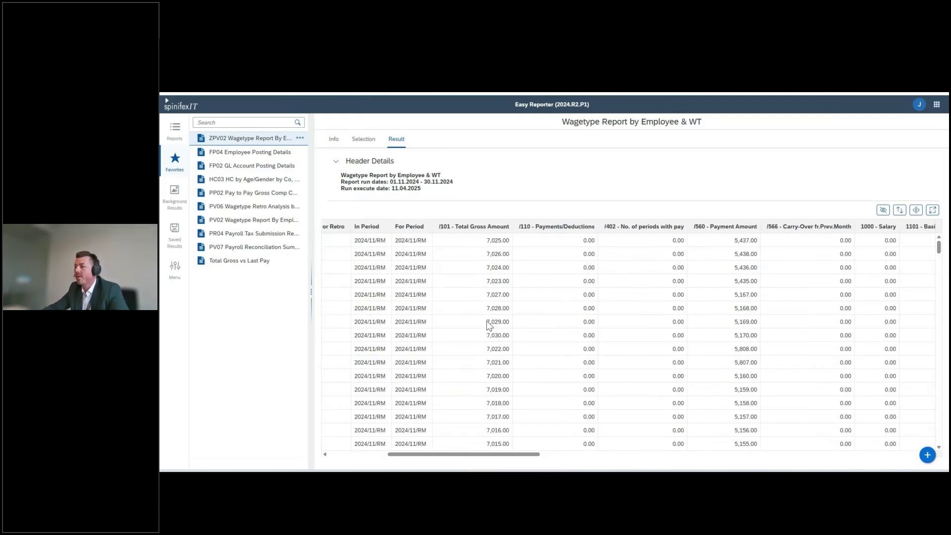
pyautogui.moveTo(537, 454); pyautogui.dragTo(867, 465)
pyautogui.moveTo(762, 455); pyautogui.dragTo(821, 452)
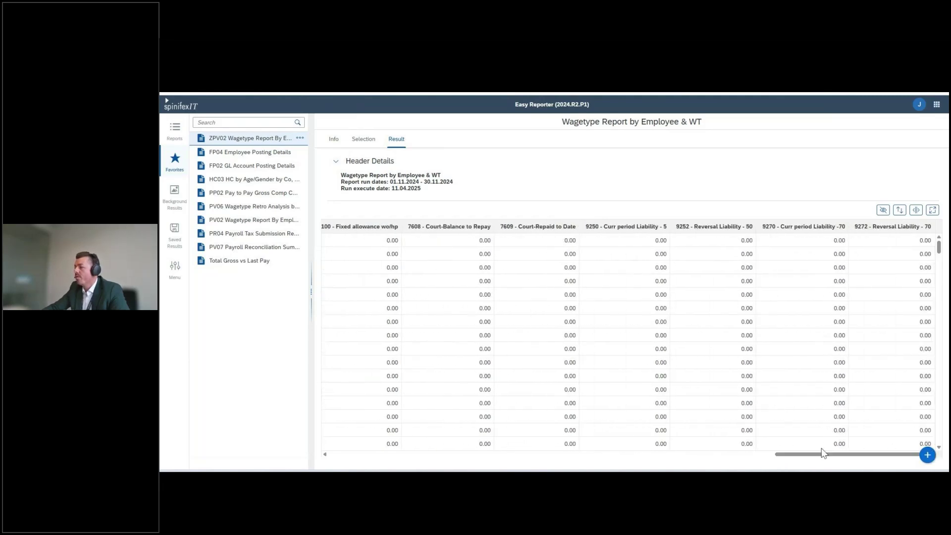
pyautogui.moveTo(832, 460); pyautogui.dragTo(369, 461)
pyautogui.click(927, 455)
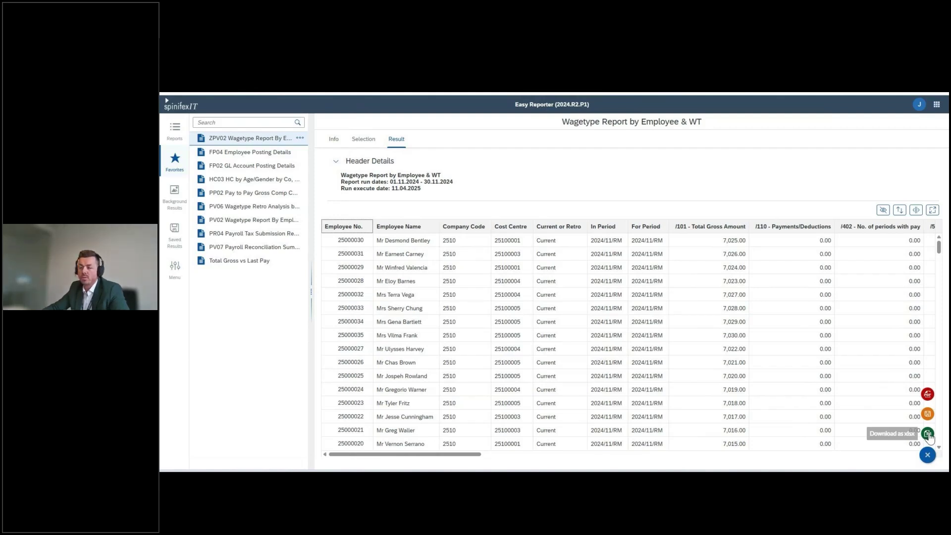
pyautogui.click(928, 434)
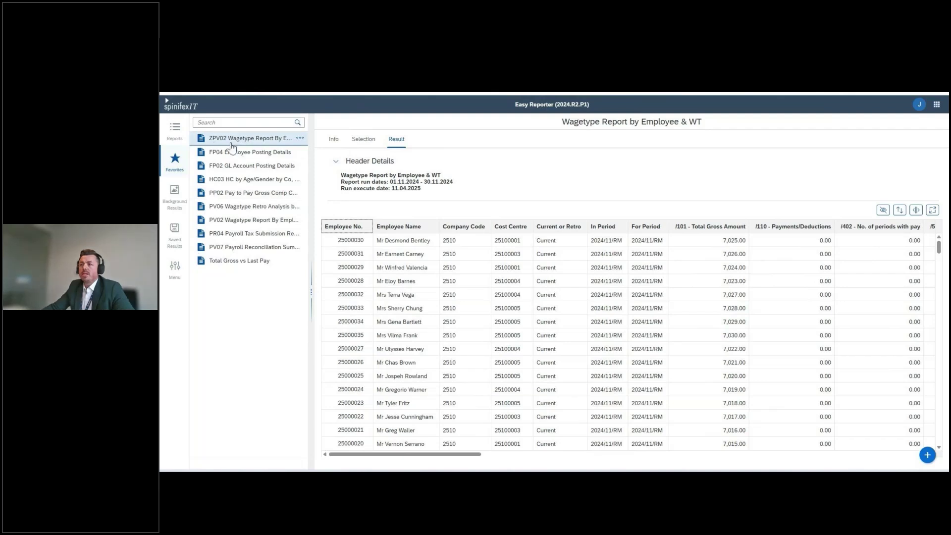
# Run Total Gross vs Last Pay for payroll area VA - Maanedlig NO, showing a 9.06% decrease
pyautogui.click(250, 261)
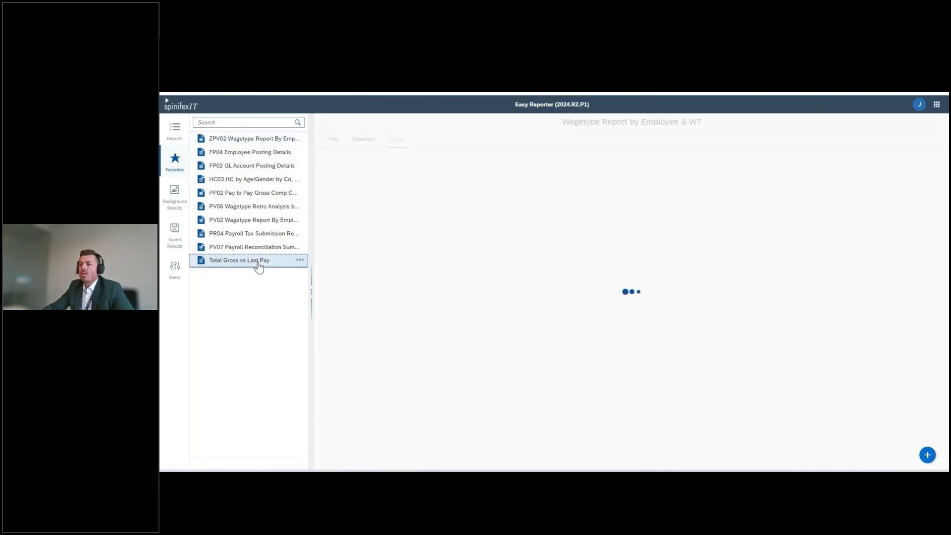
pyautogui.click(362, 140)
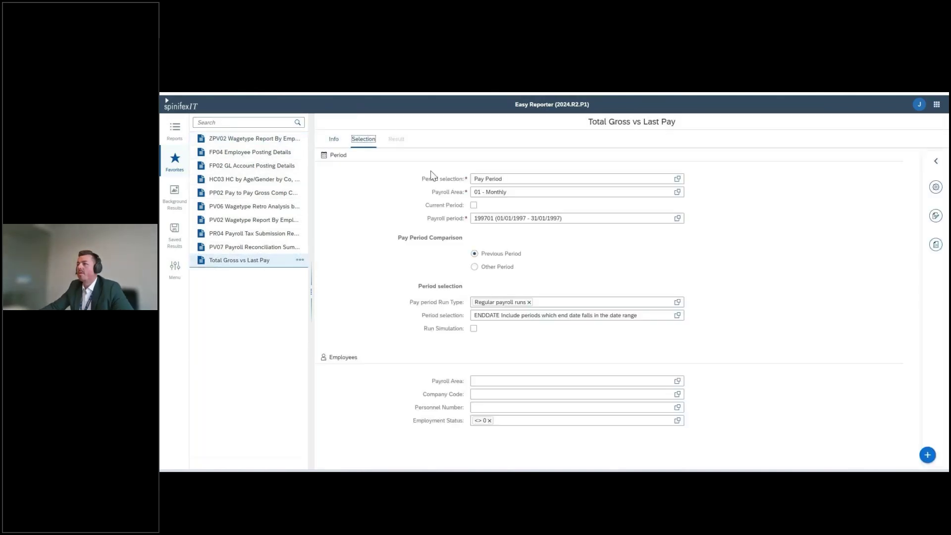
pyautogui.click(678, 193)
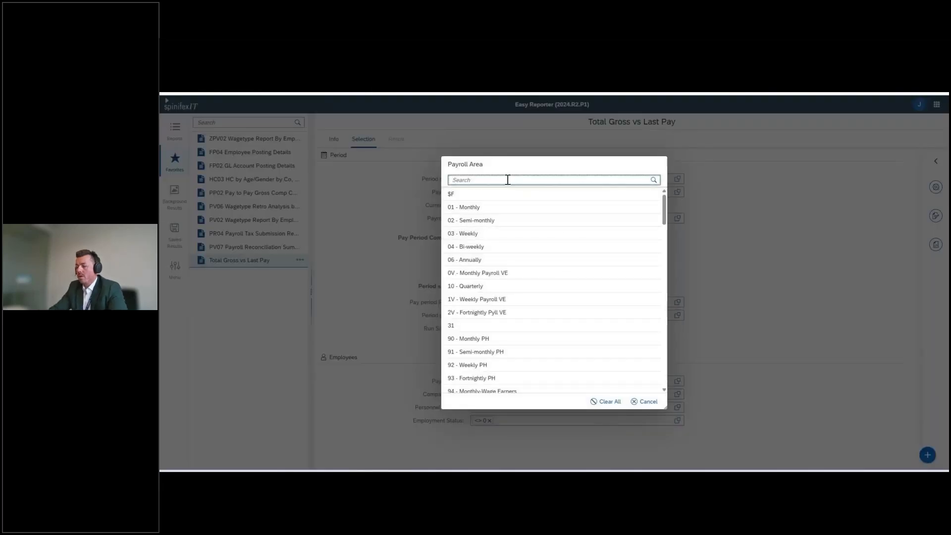
pyautogui.write('NO')
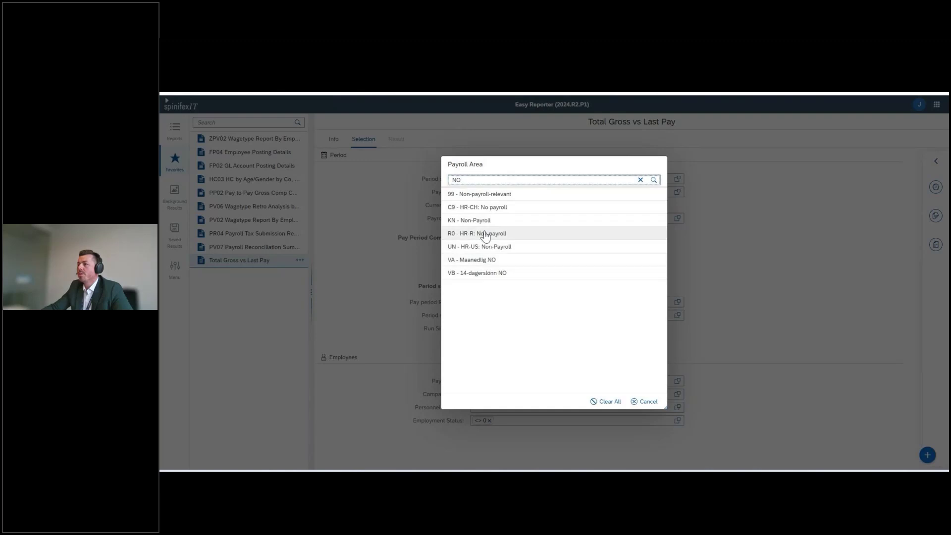
pyautogui.click(494, 262)
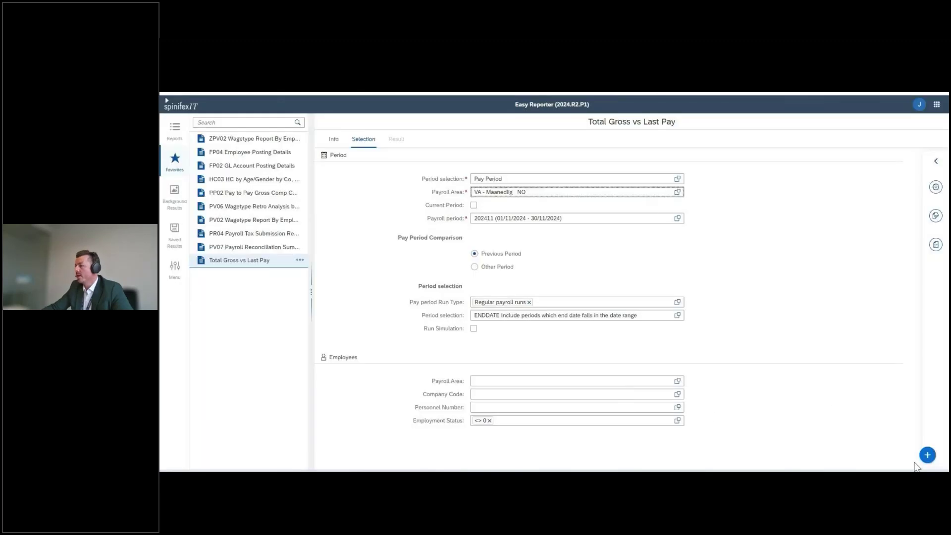
pyautogui.click(927, 455)
pyautogui.click(929, 435)
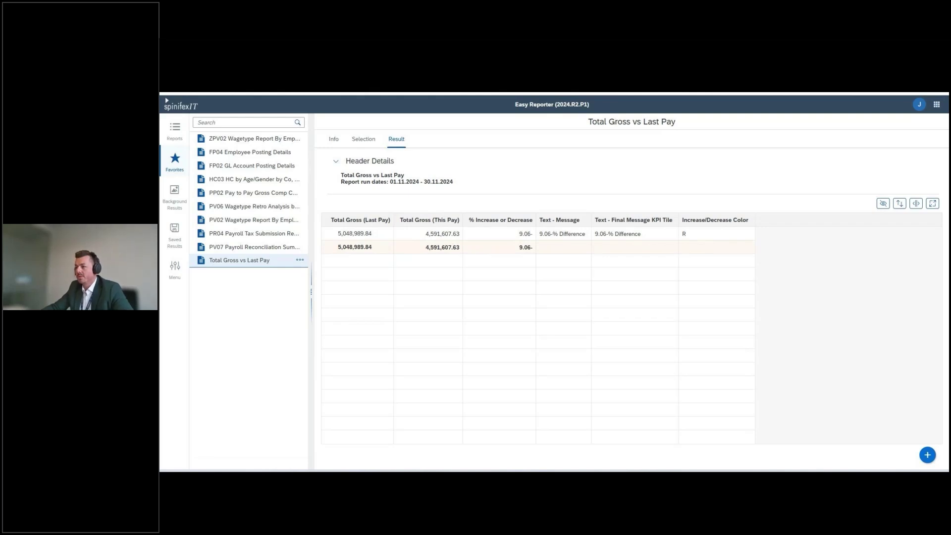
# Switch back to the PeopleHub home page tab with Ctrl+Shift+Tab
pyautogui.hotkey('ctrl', 'shift', 'Tab')
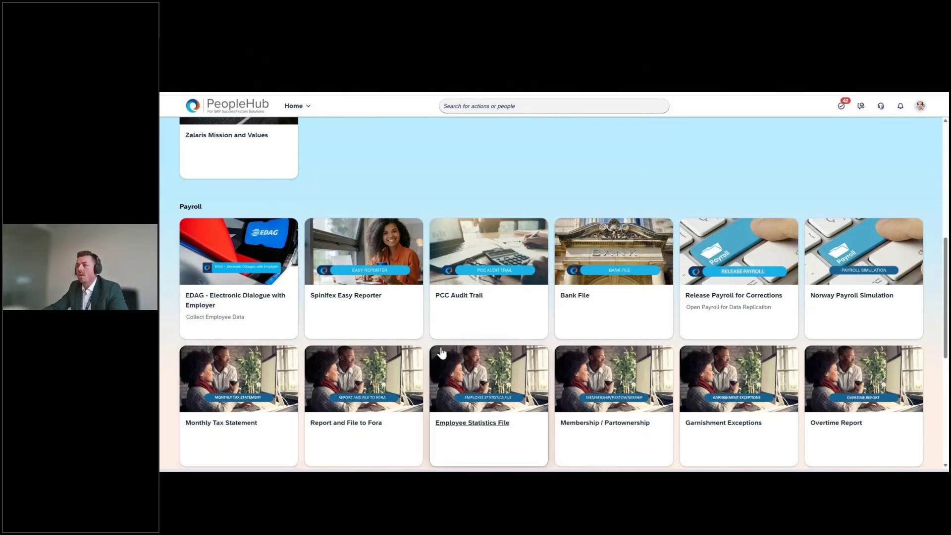
# Check the open windows twice with Alt+Tab, staying on the PeopleHub Payroll tiles
pyautogui.hotkey('alt', 'Tab')
pyautogui.press('Escape')
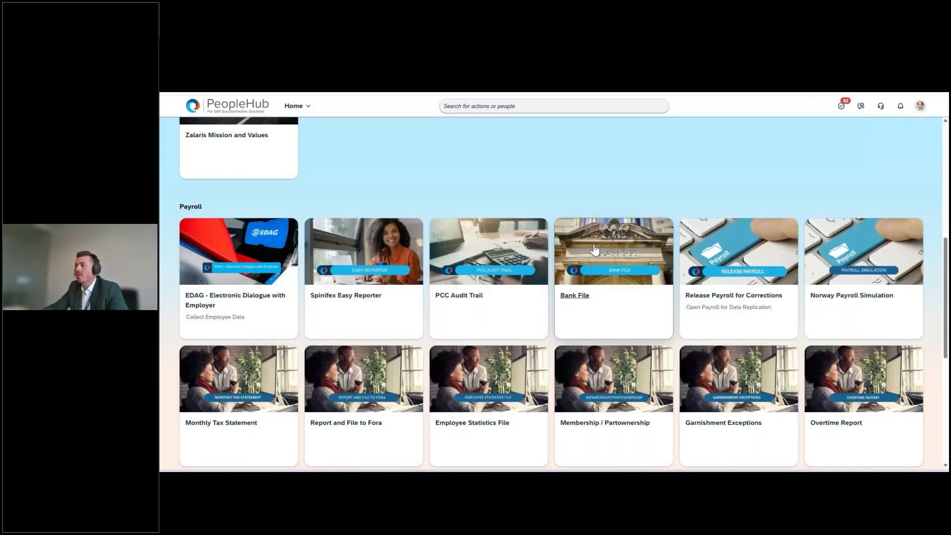
pyautogui.hotkey('alt', 'Tab')
pyautogui.press('Escape')
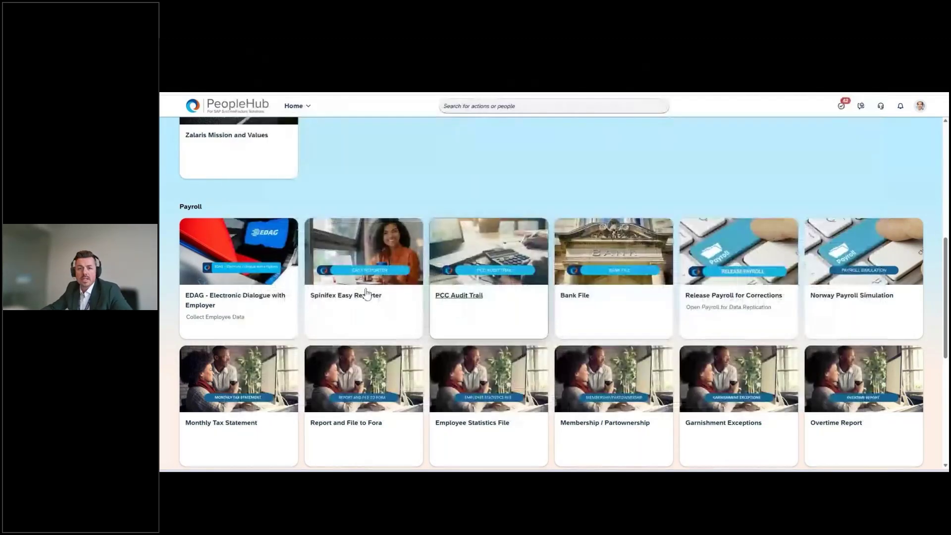